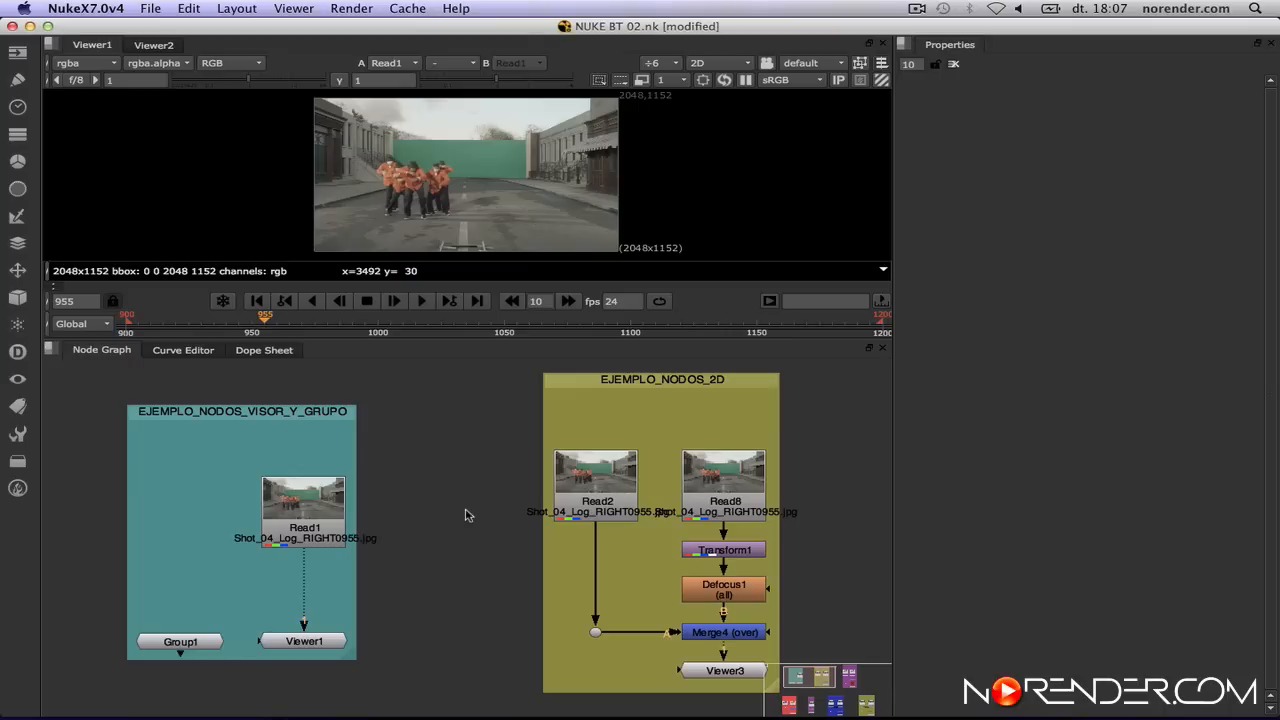
# Examine the nodes and connections inside the EJEMPLO_NODOS_VISOR_Y_GRUPO and EJEMPLO_NODOS_2D backdrops of the node graph.
pyautogui.click(322, 512)
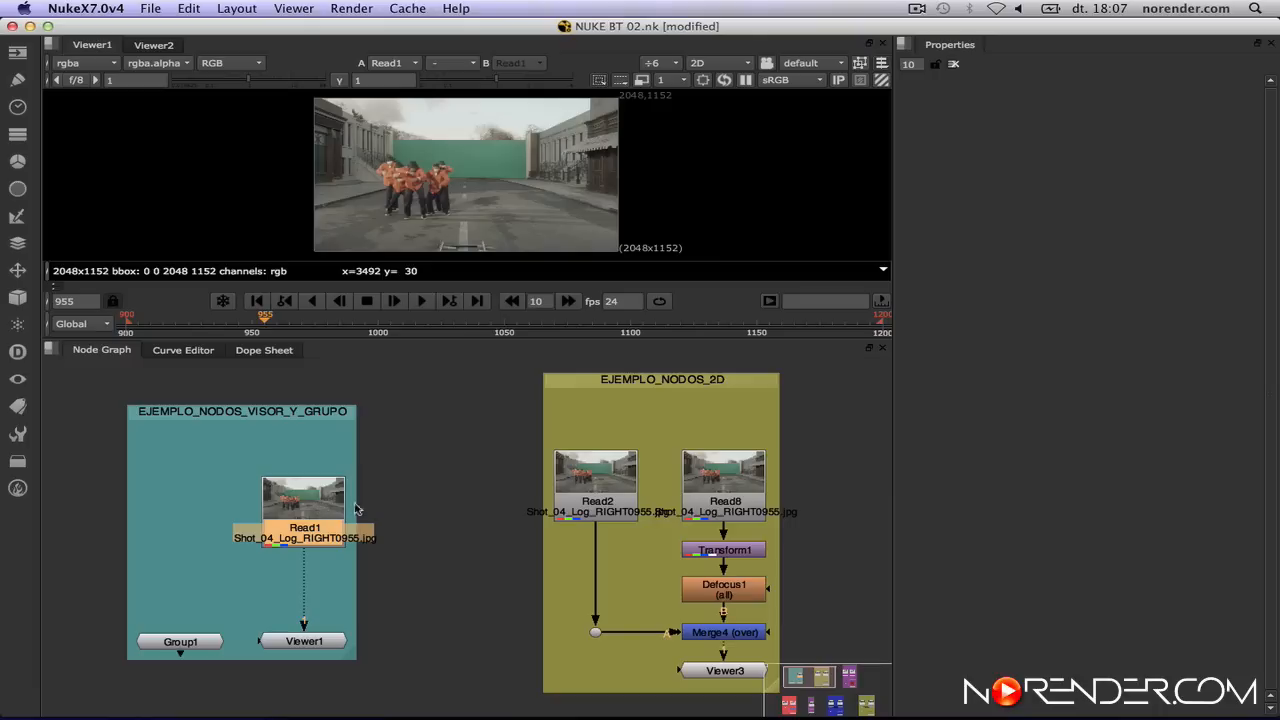
pyautogui.click(758, 592)
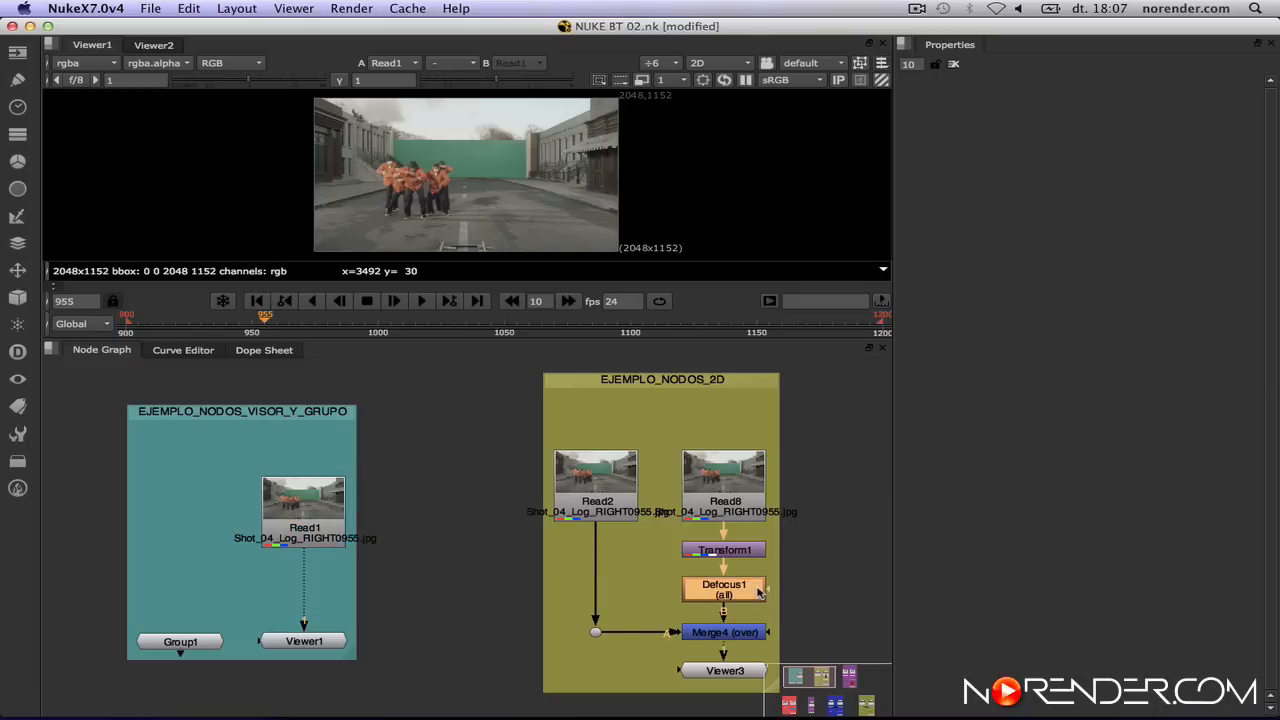
pyautogui.click(329, 643)
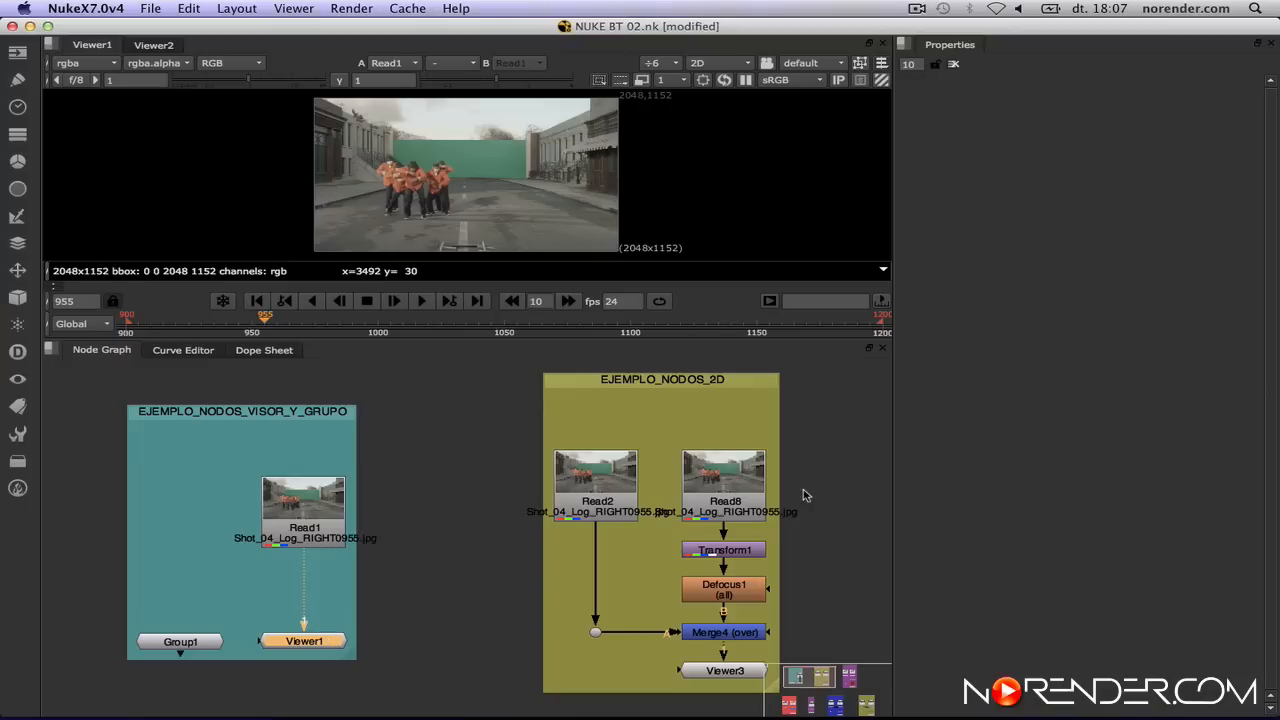
pyautogui.moveTo(786, 514); pyautogui.dragTo(640, 517, button='middle')
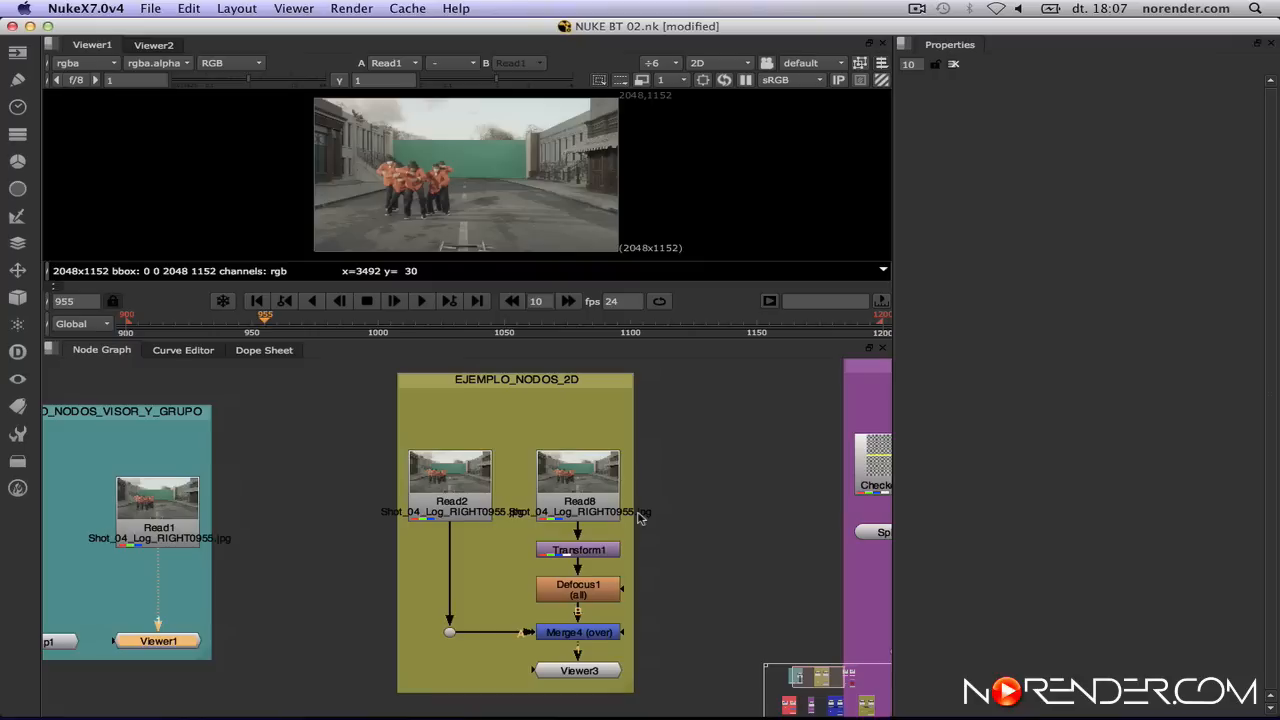
pyautogui.click(591, 596)
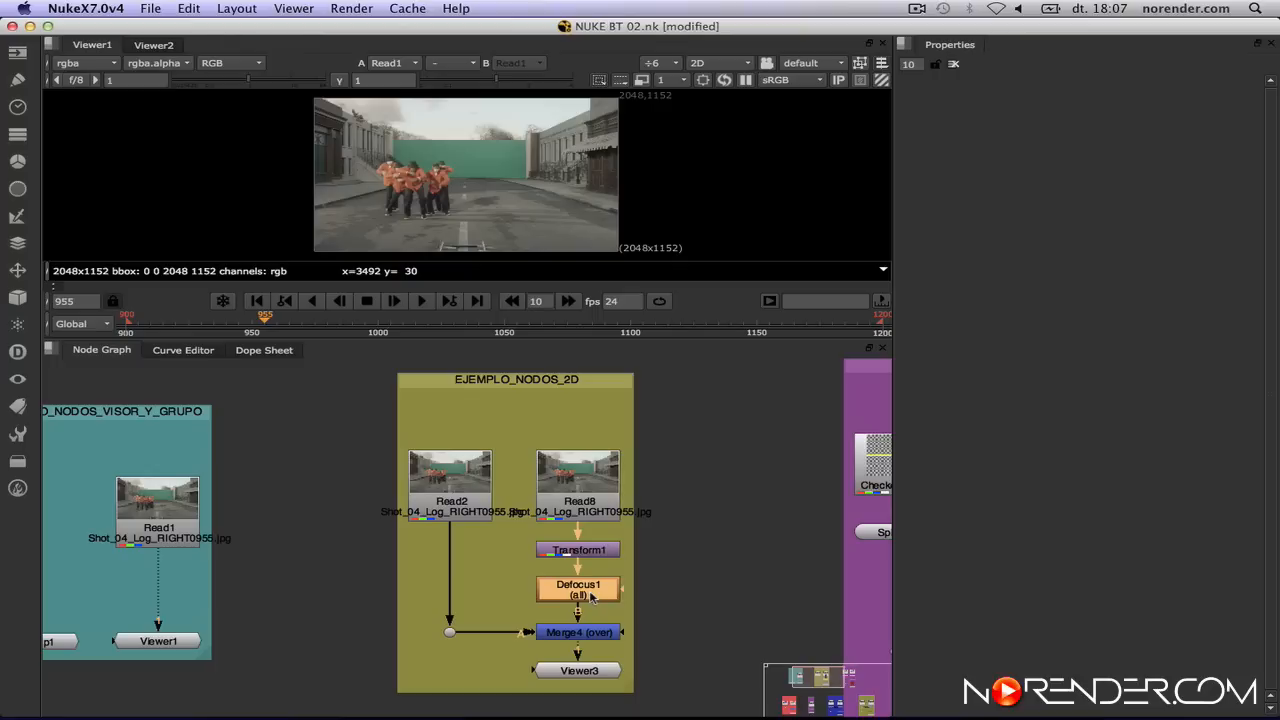
pyautogui.scroll(2, 646, 575)
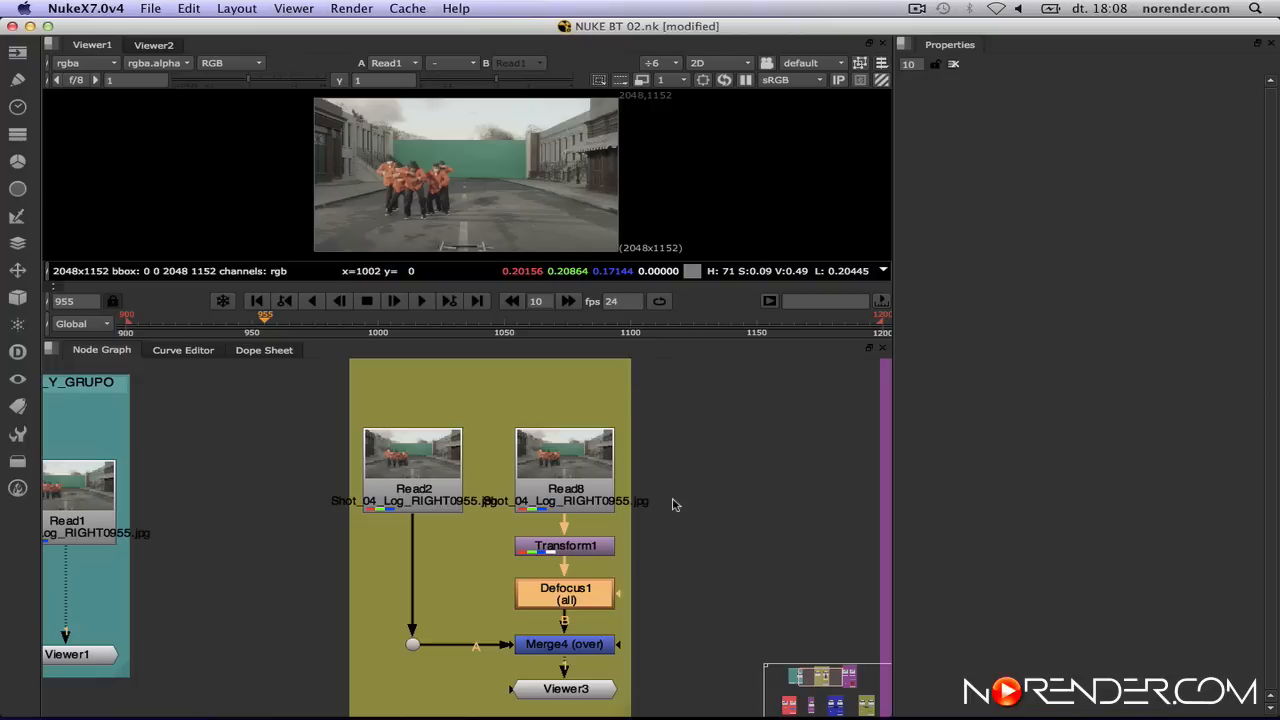
pyautogui.moveTo(783, 431)
pyautogui.mouseDown(button='middle')
pyautogui.moveTo(624, 450)
pyautogui.moveTo(680, 488)
pyautogui.moveTo(942, 457)
pyautogui.mouseUp(button='middle')
pyautogui.moveTo(575, 487); pyautogui.dragTo(1018, 390, button='middle')
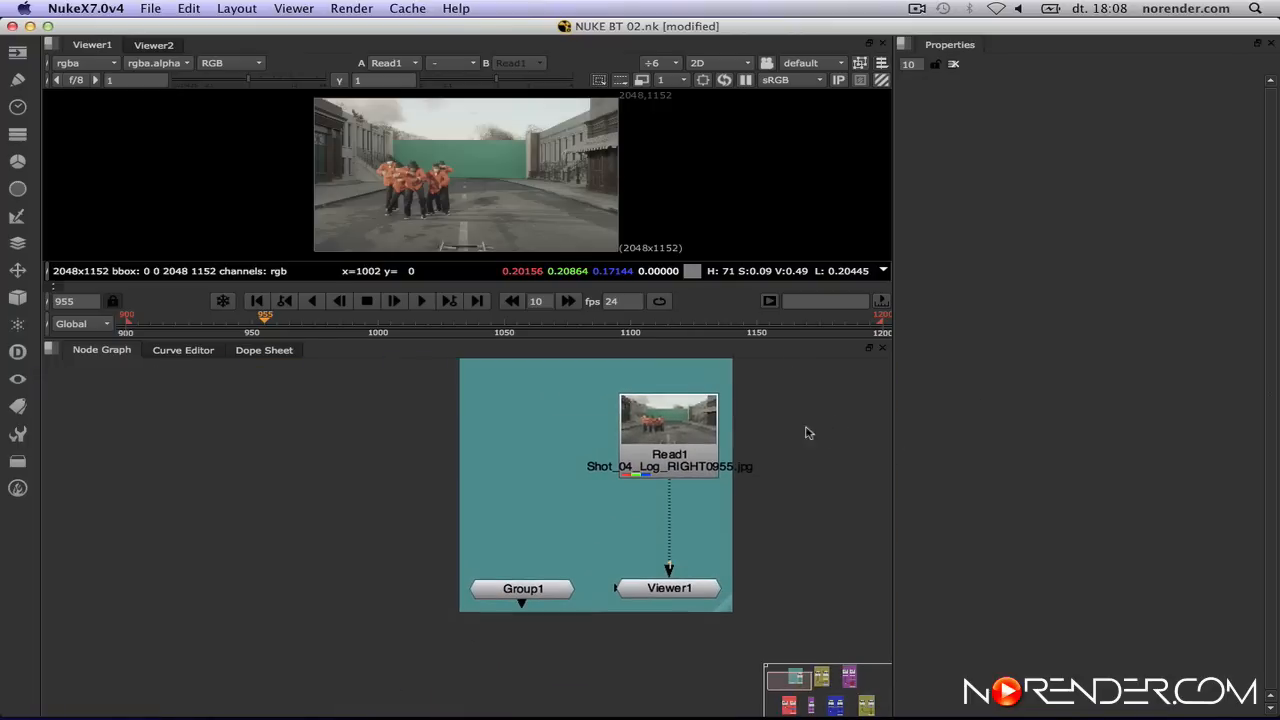
pyautogui.moveTo(808, 432); pyautogui.dragTo(420, 450, button='middle')
pyautogui.moveTo(760, 450); pyautogui.dragTo(340, 470, button='middle')
pyautogui.moveTo(614, 500); pyautogui.dragTo(729, 485, button='middle')
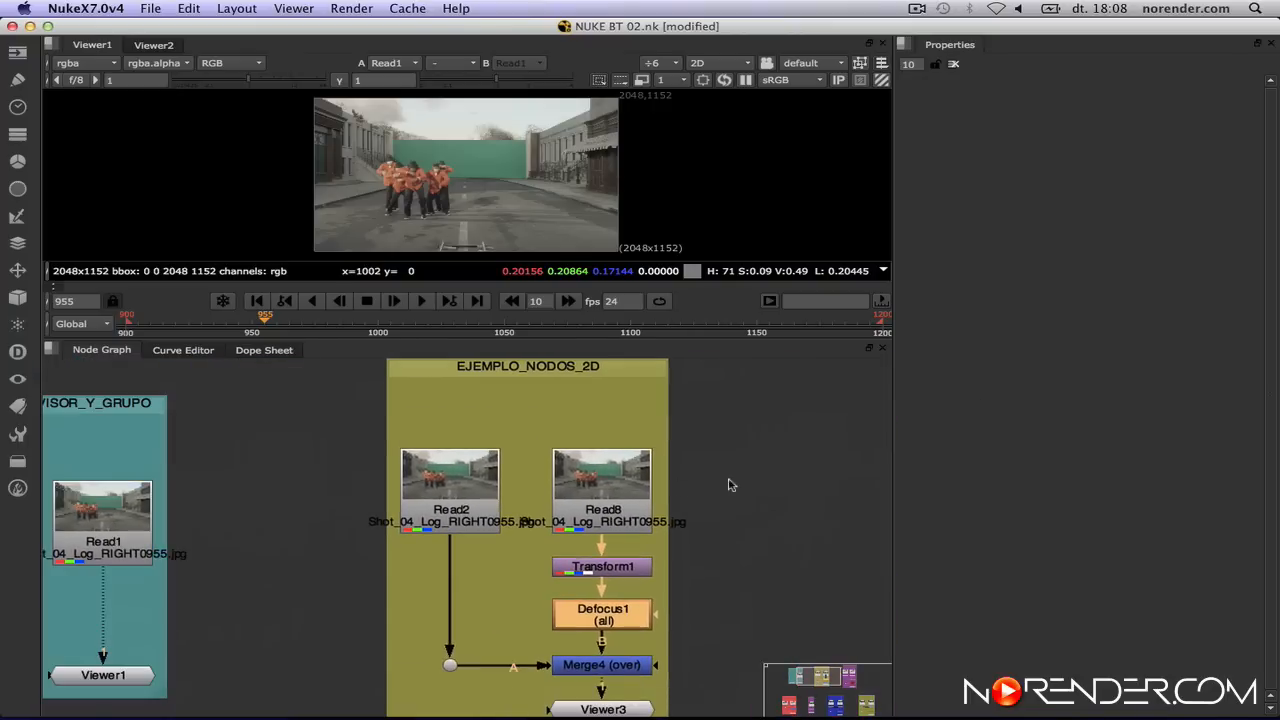
pyautogui.moveTo(453, 487); pyautogui.dragTo(700, 490, button='middle')
pyautogui.moveTo(529, 492)
pyautogui.mouseDown(button='middle')
pyautogui.moveTo(709, 494)
pyautogui.moveTo(482, 503)
pyautogui.mouseUp(button='middle')
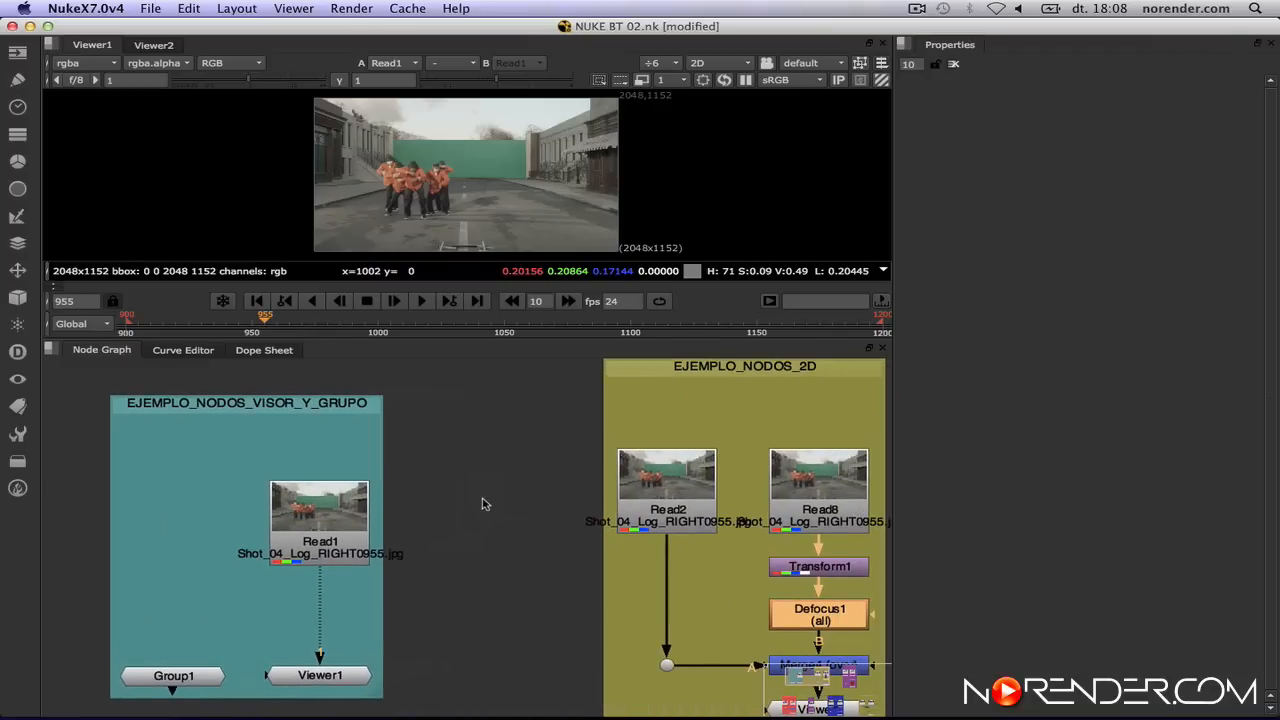
# Inspect the viewer/group and 2D example backdrops at overview and close-up zoom levels.
pyautogui.scroll(-5, 543, 488)
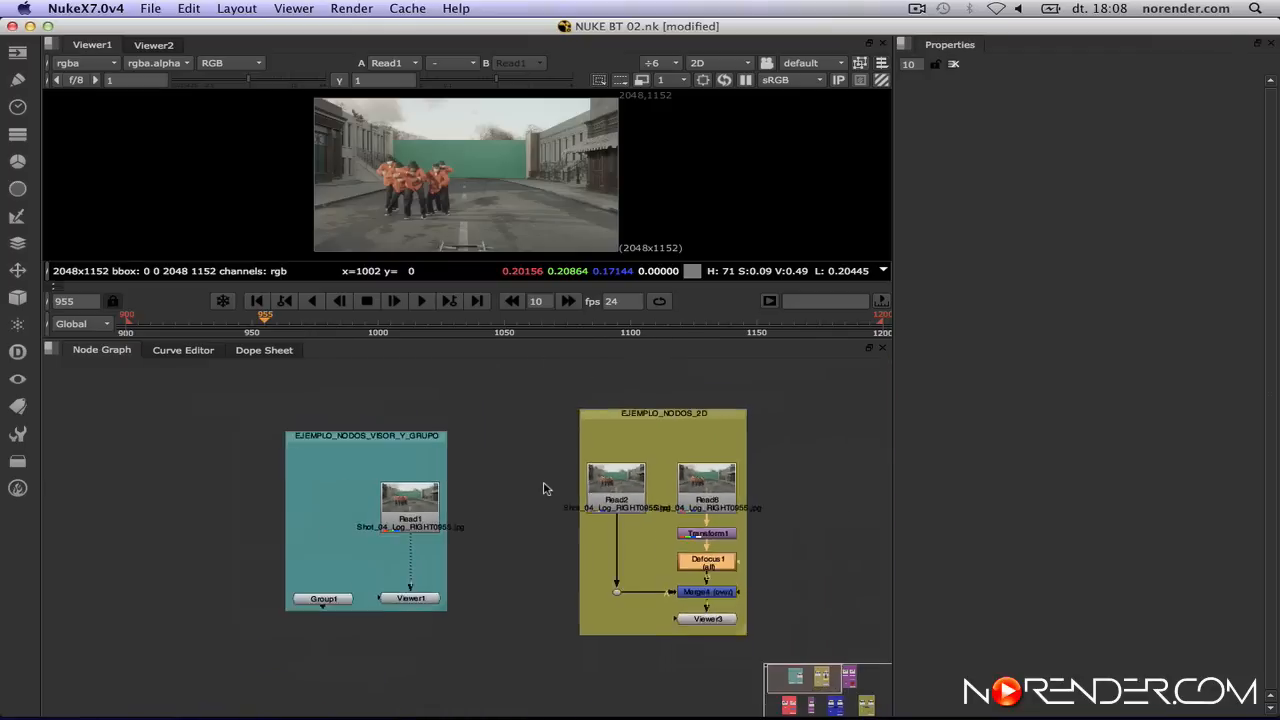
pyautogui.scroll(4, 543, 488)
pyautogui.scroll(-4, 543, 488)
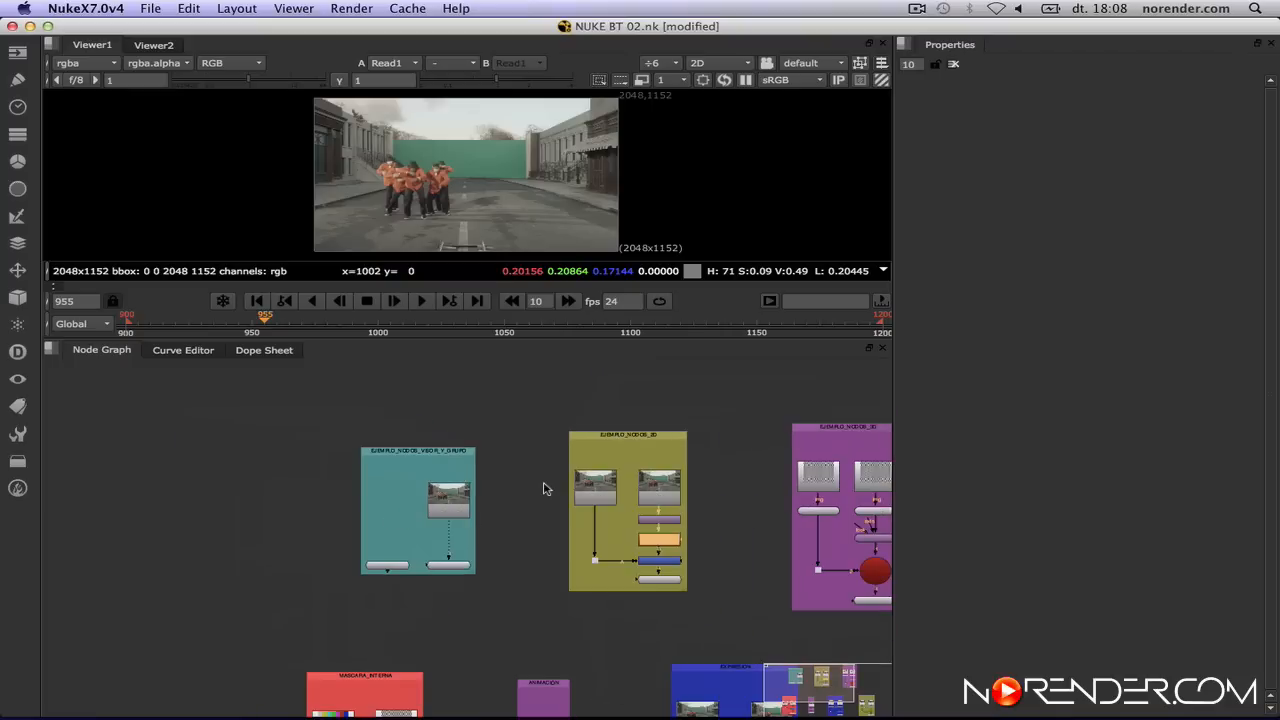
pyautogui.scroll(5, 543, 488)
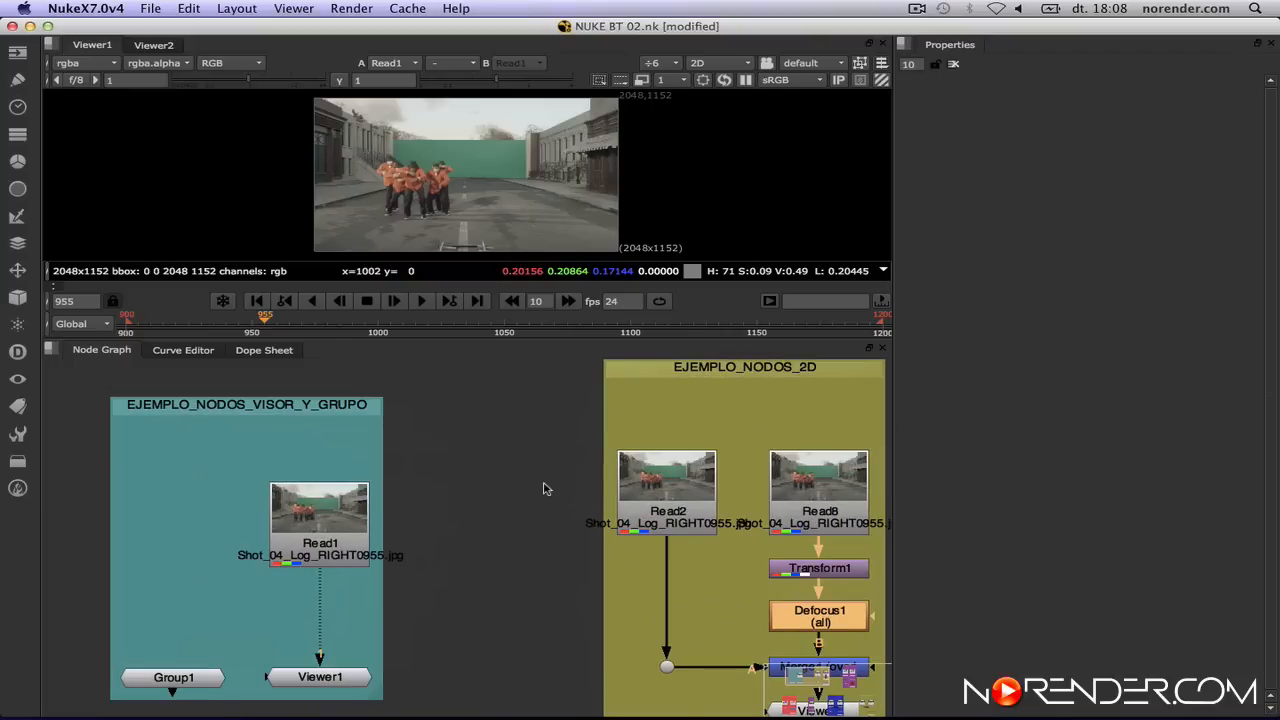
pyautogui.scroll(5, 543, 488)
pyautogui.scroll(-6, 543, 488)
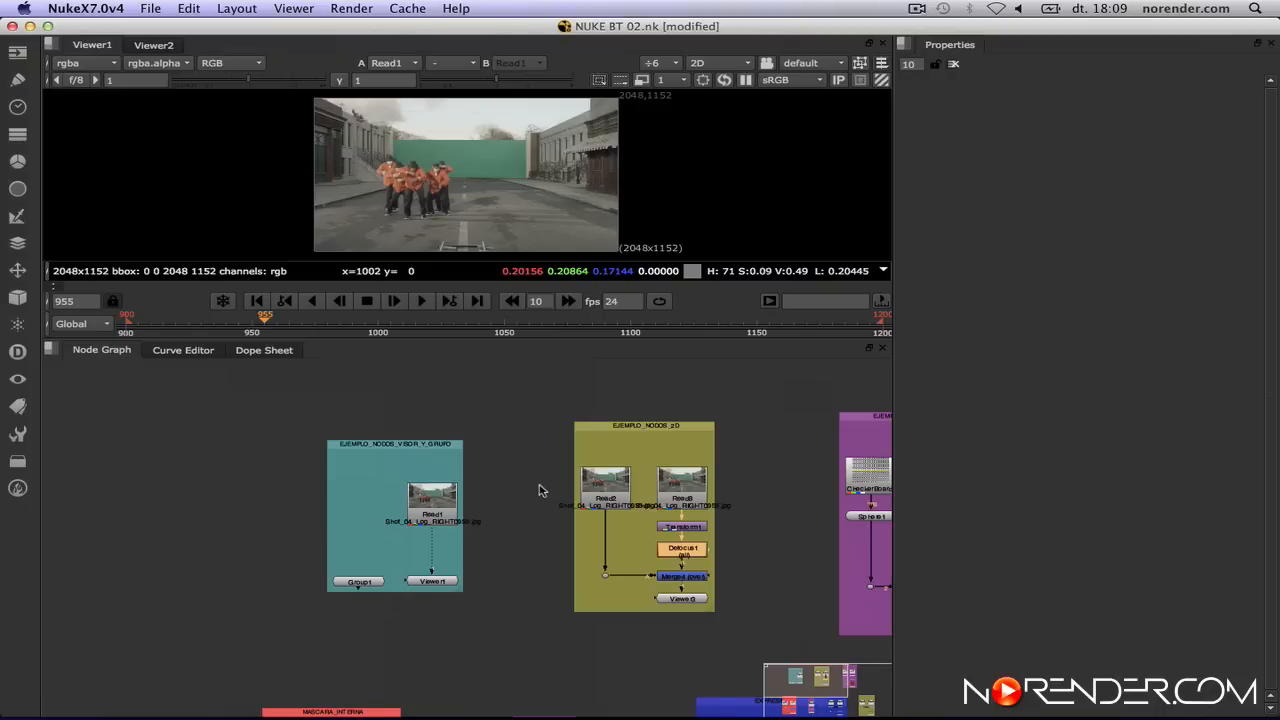
pyautogui.keyDown('alt'); pyautogui.moveTo(541, 490); pyautogui.dragTo(625, 530, button='middle'); pyautogui.keyUp('alt')
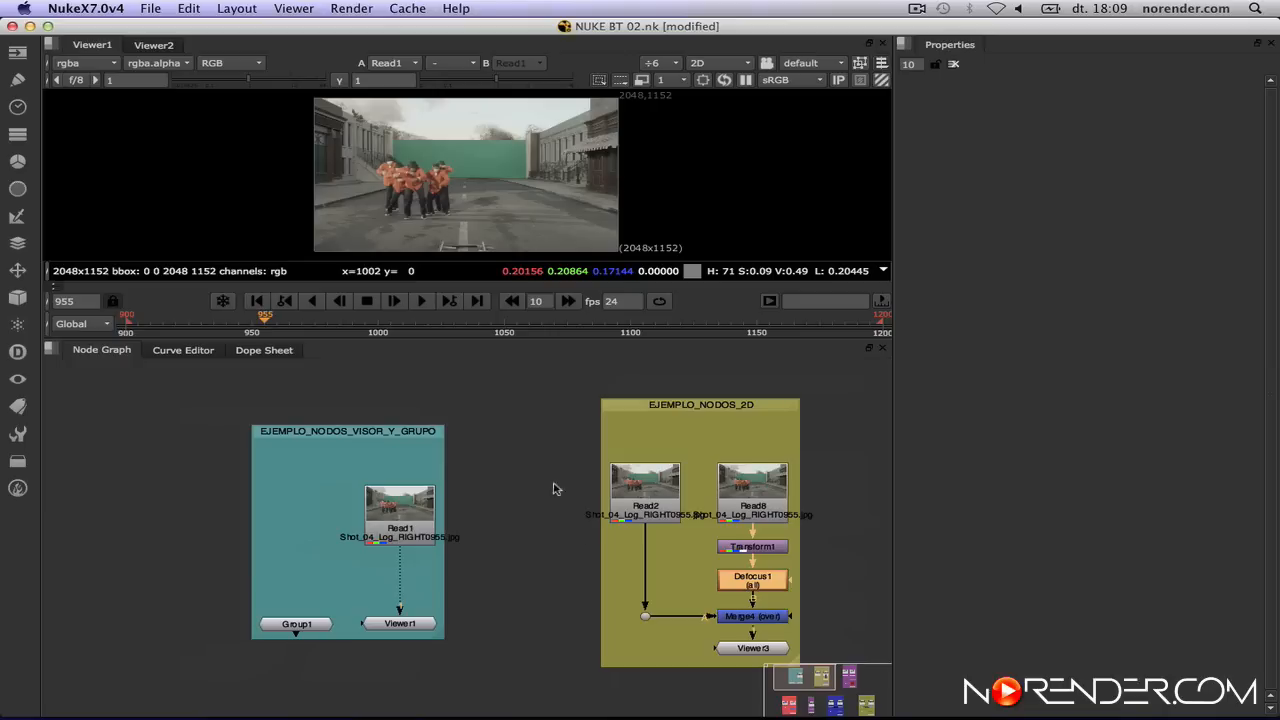
pyautogui.moveTo(582, 448); pyautogui.dragTo(480, 451, button='middle')
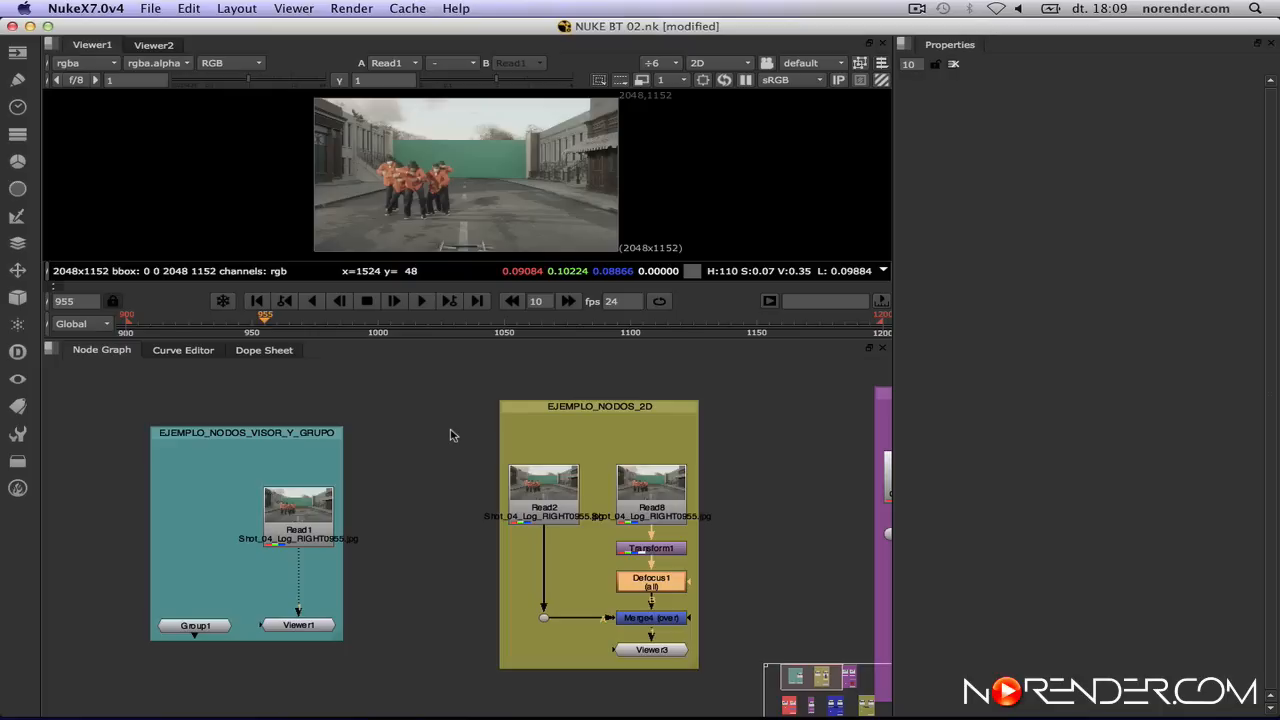
# View the whole node graph, then compare the Defocus1 node tree with the purple backdrop's 3D scene tree.
pyautogui.press('f')
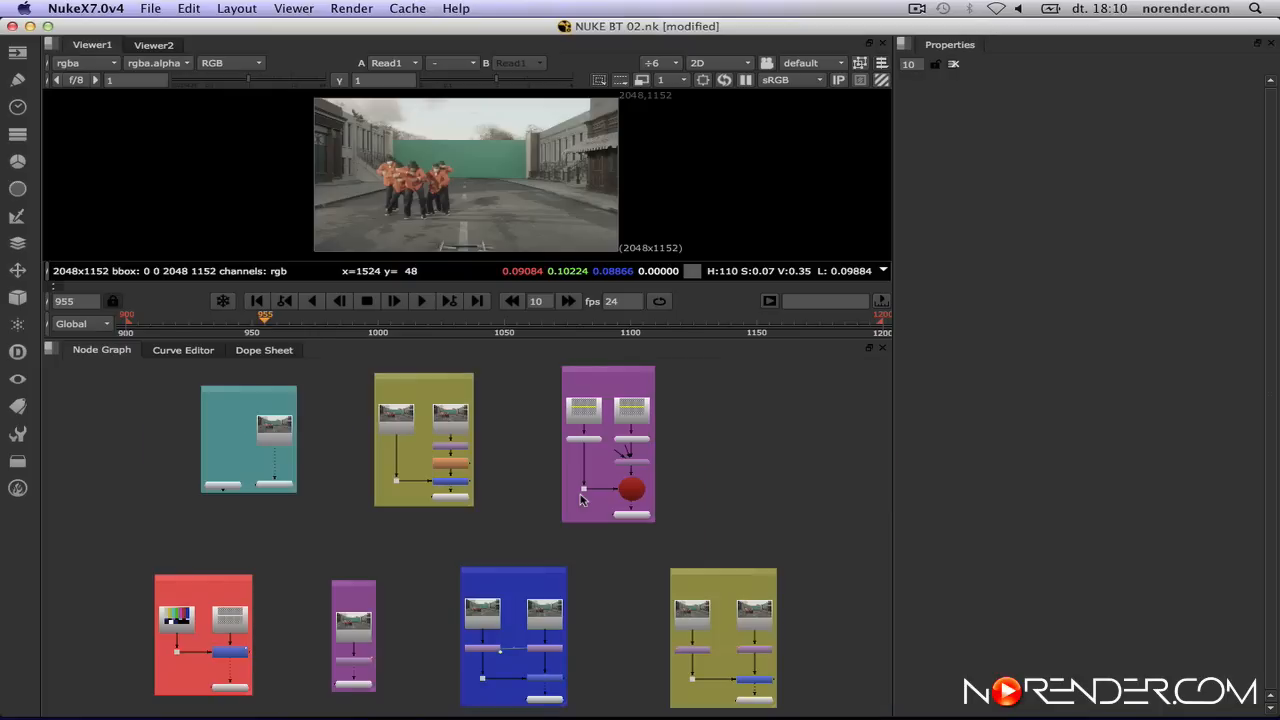
pyautogui.scroll(5, 581, 500)
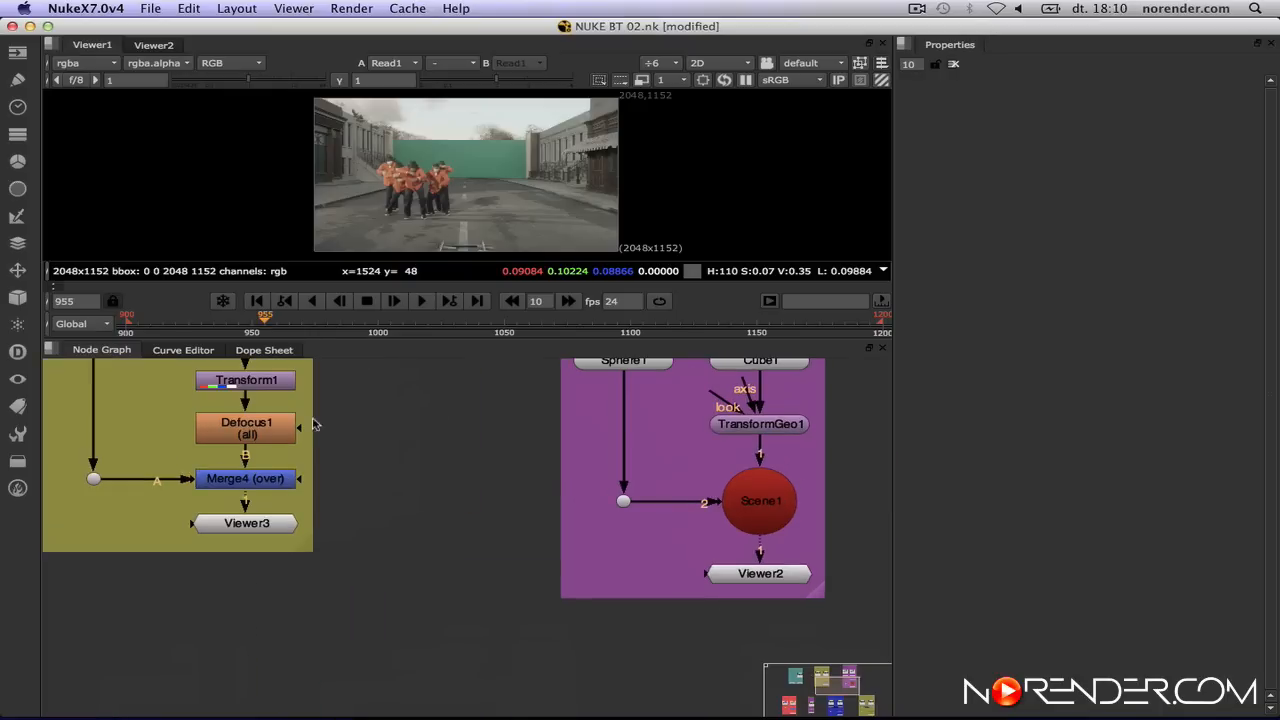
pyautogui.click(214, 427)
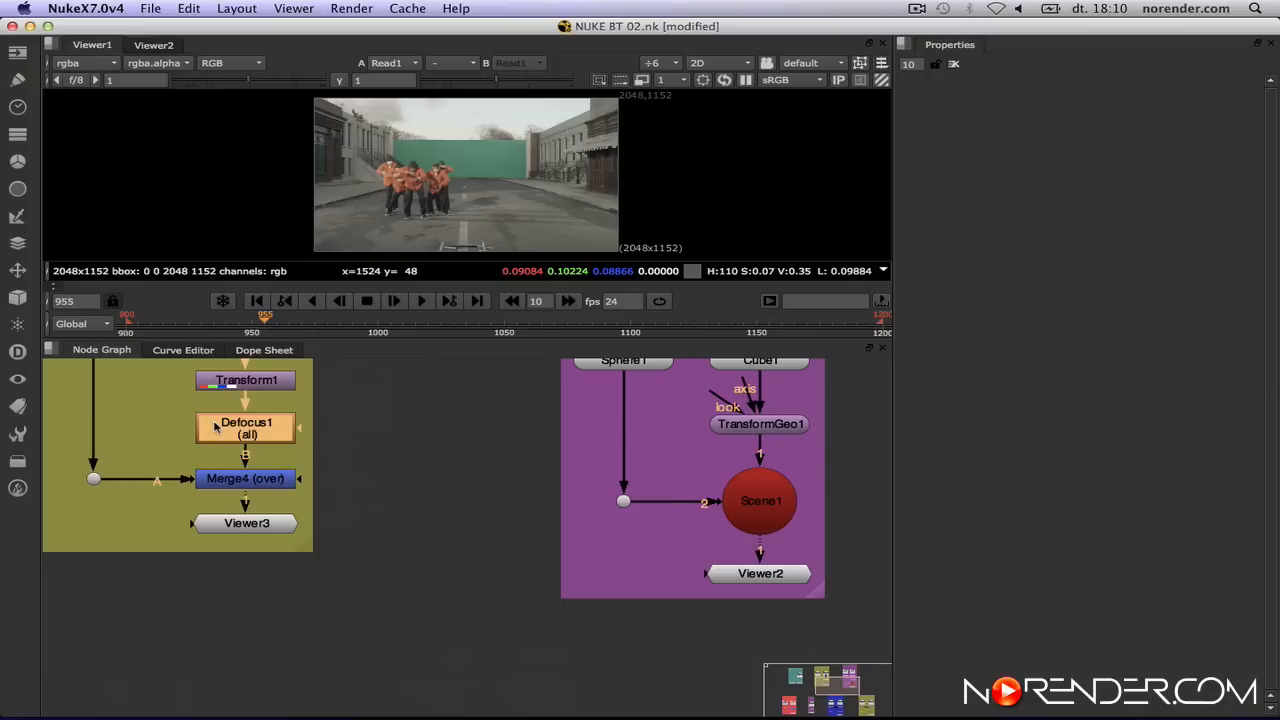
pyautogui.press('f')
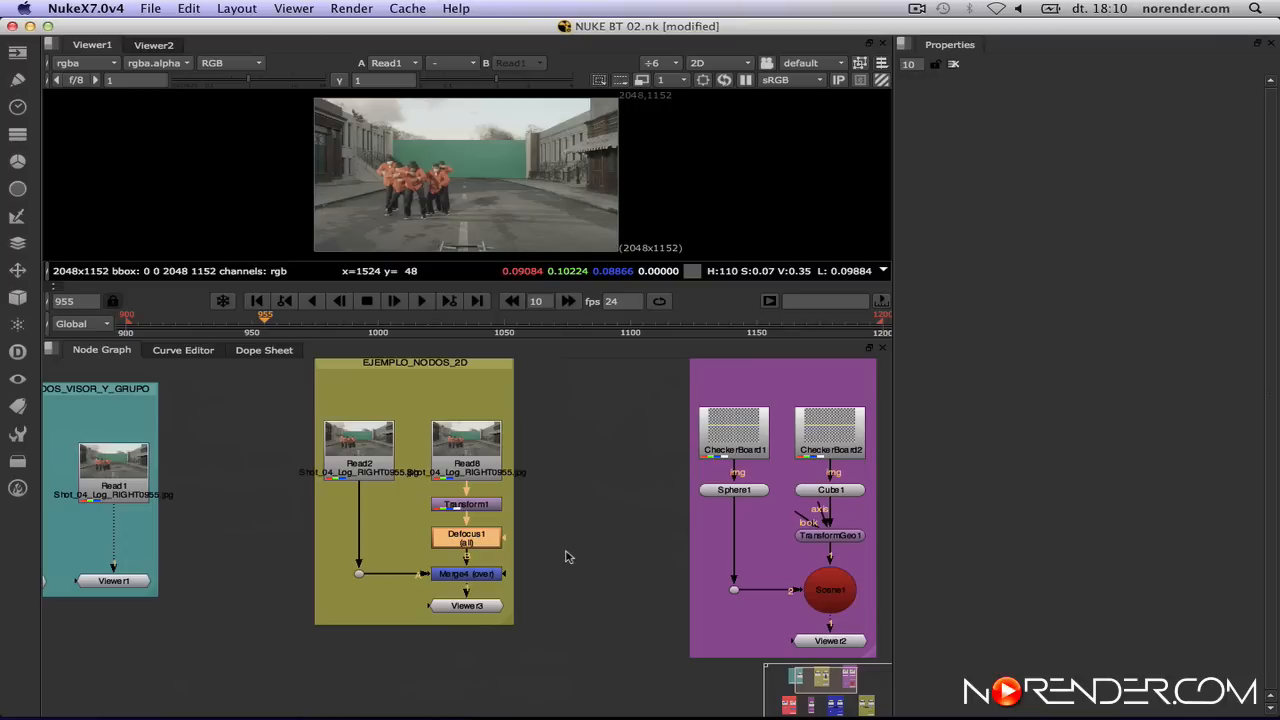
# Add a Read node for ur_robot.exr from the FOOTAGE CURSO NUKE folder in an empty area of the node graph.
pyautogui.moveTo(217, 491); pyautogui.dragTo(791, 517, button='middle')
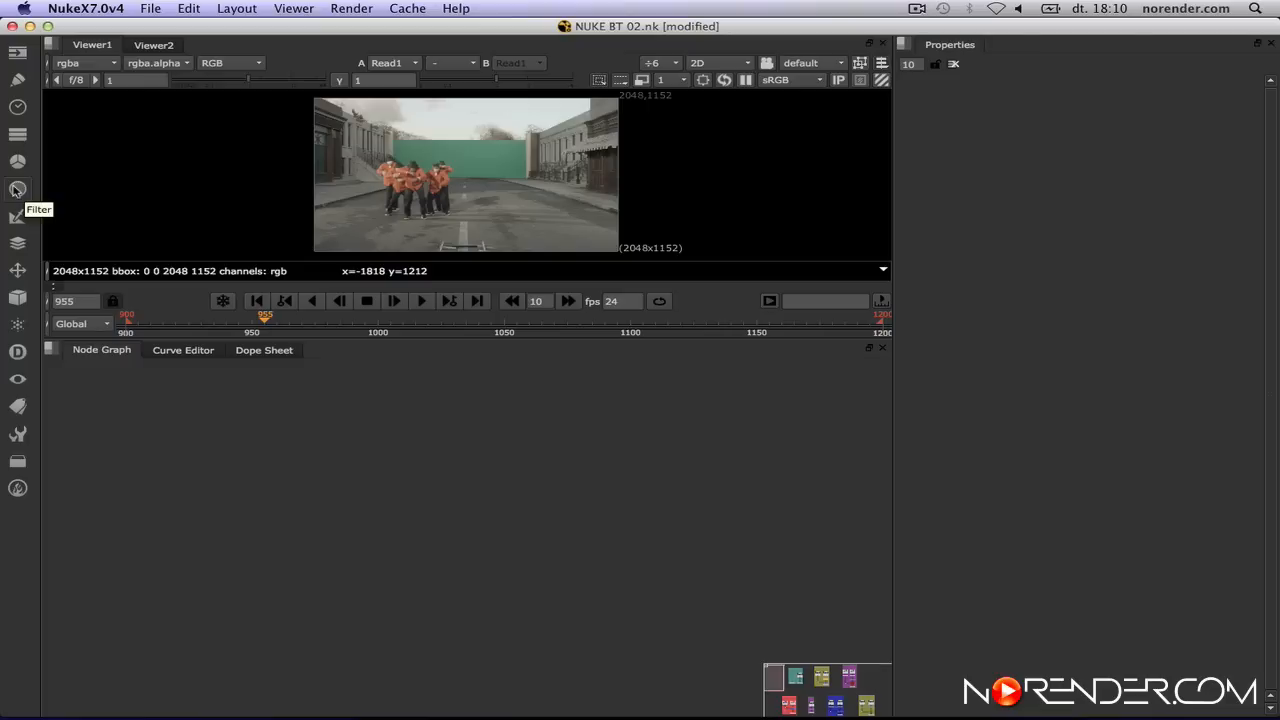
pyautogui.click(20, 54)
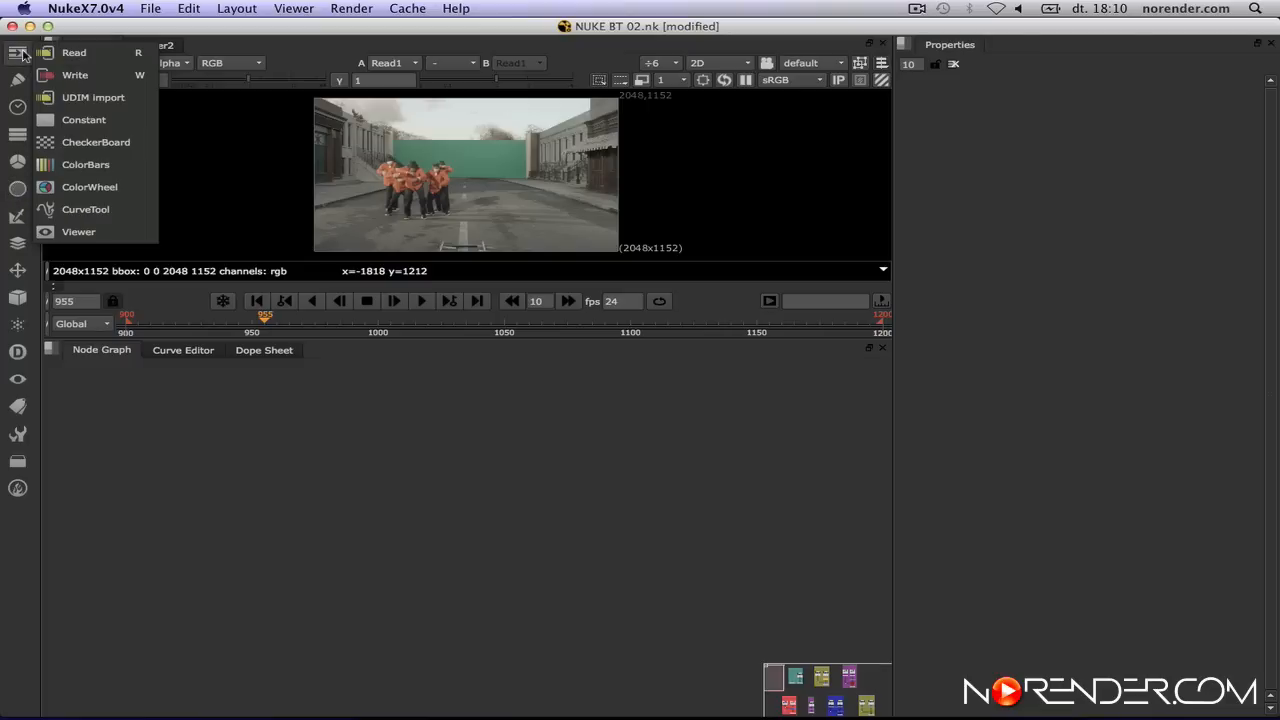
pyautogui.click(117, 57)
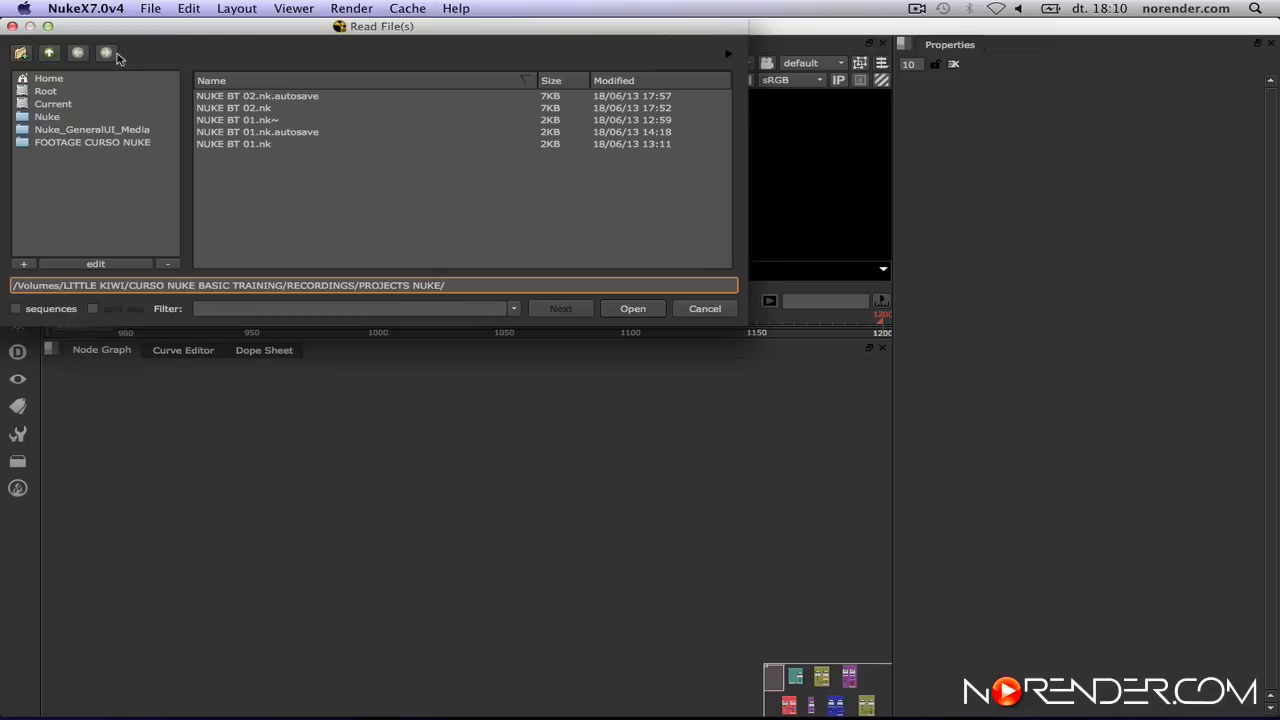
pyautogui.click(105, 143)
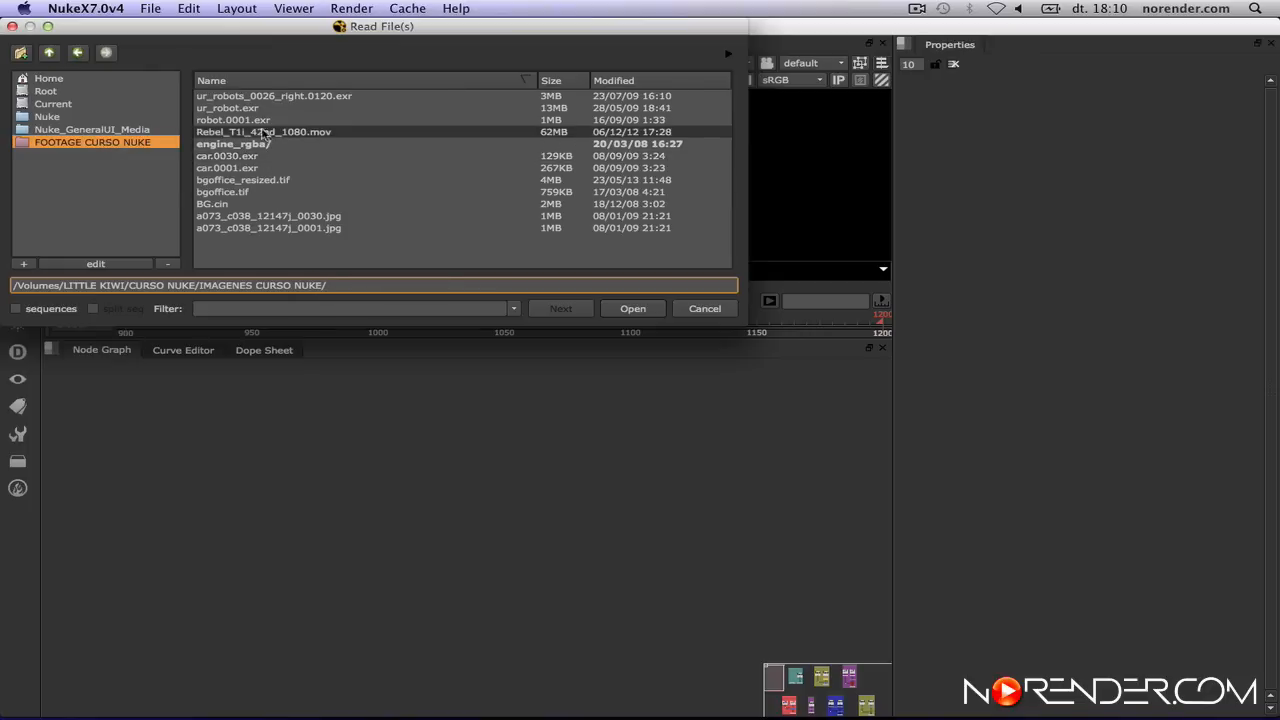
pyautogui.click(265, 108)
pyautogui.click(632, 309)
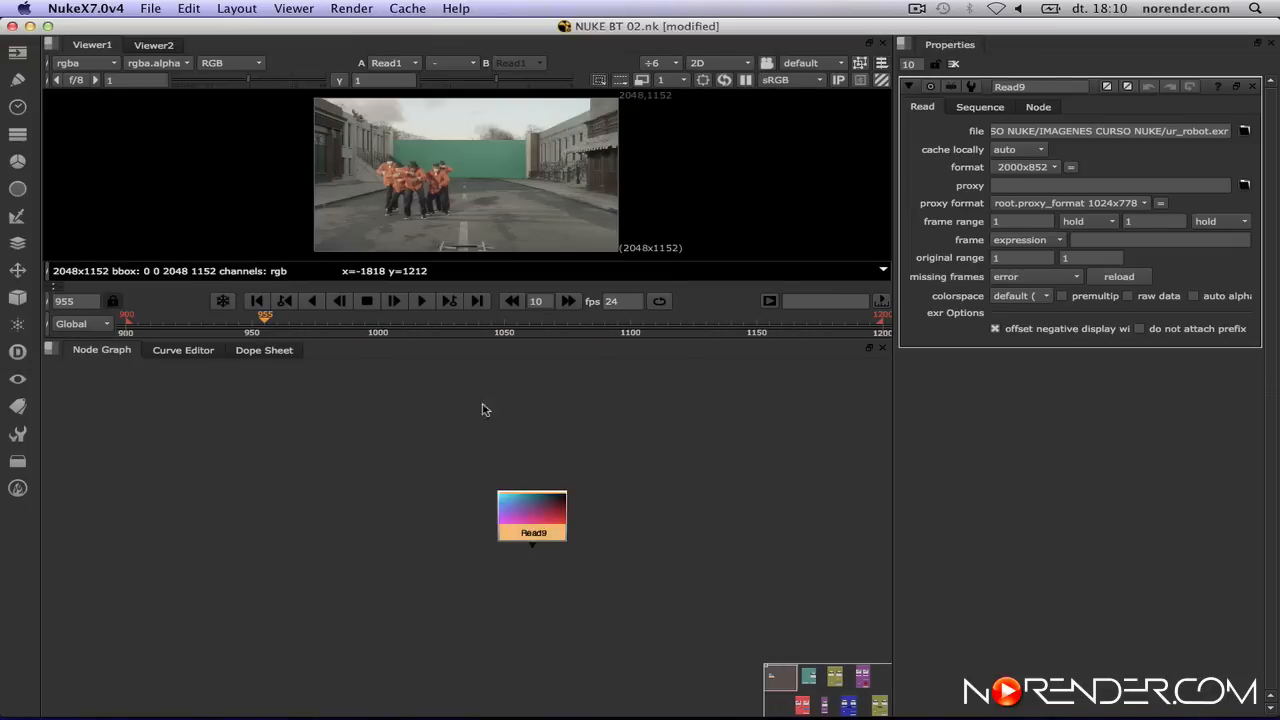
pyautogui.moveTo(455, 472); pyautogui.dragTo(236, 396)
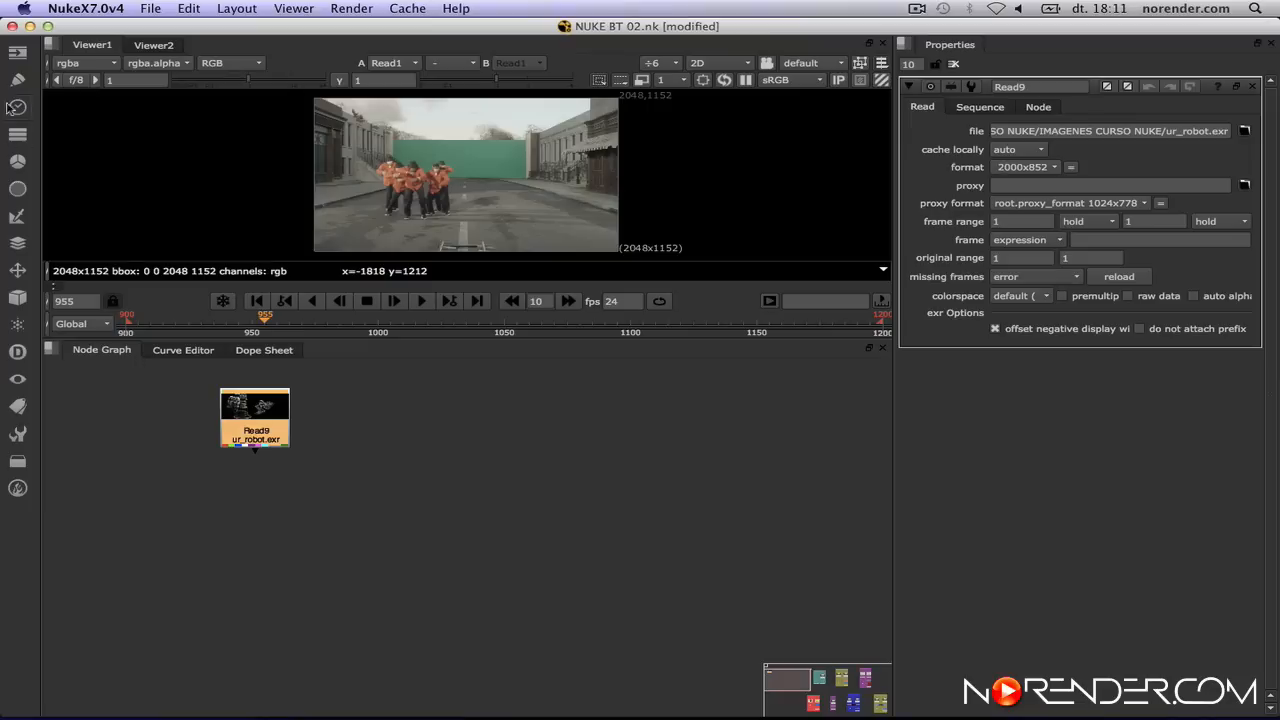
# Add a ColorBars node and place it beside the ur_robot.exr Read node.
pyautogui.click(18, 53)
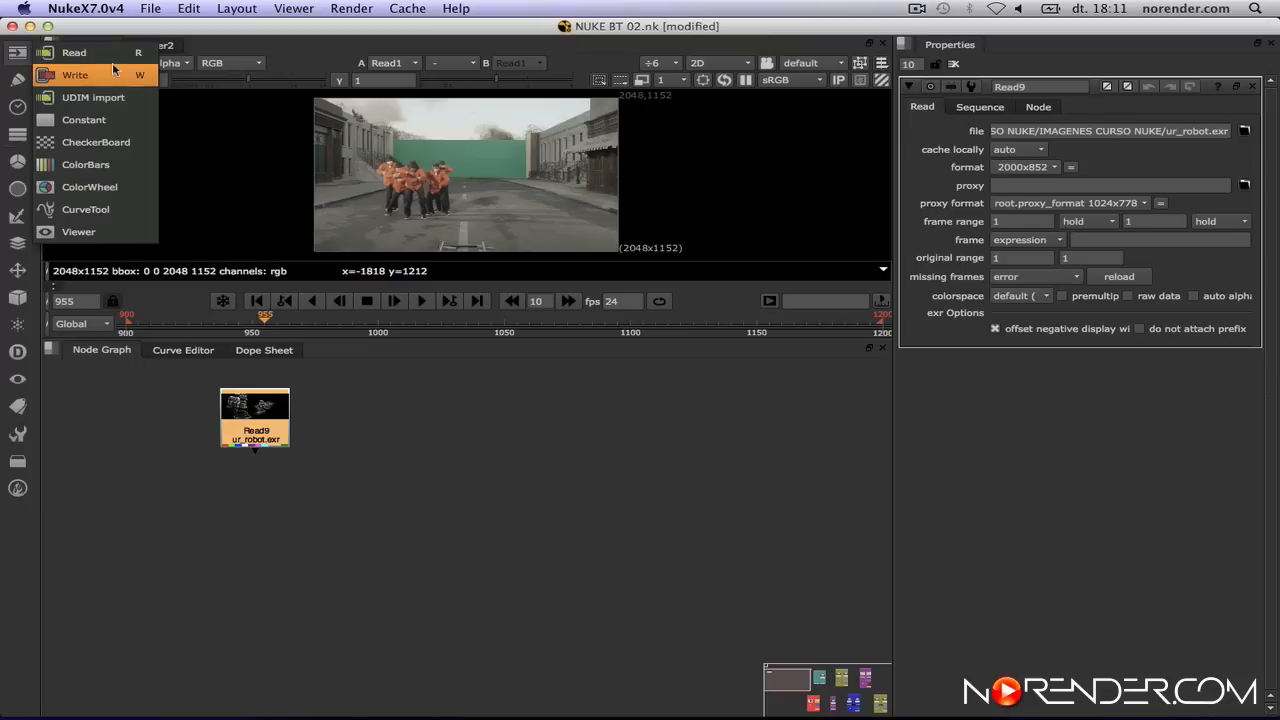
pyautogui.click(121, 167)
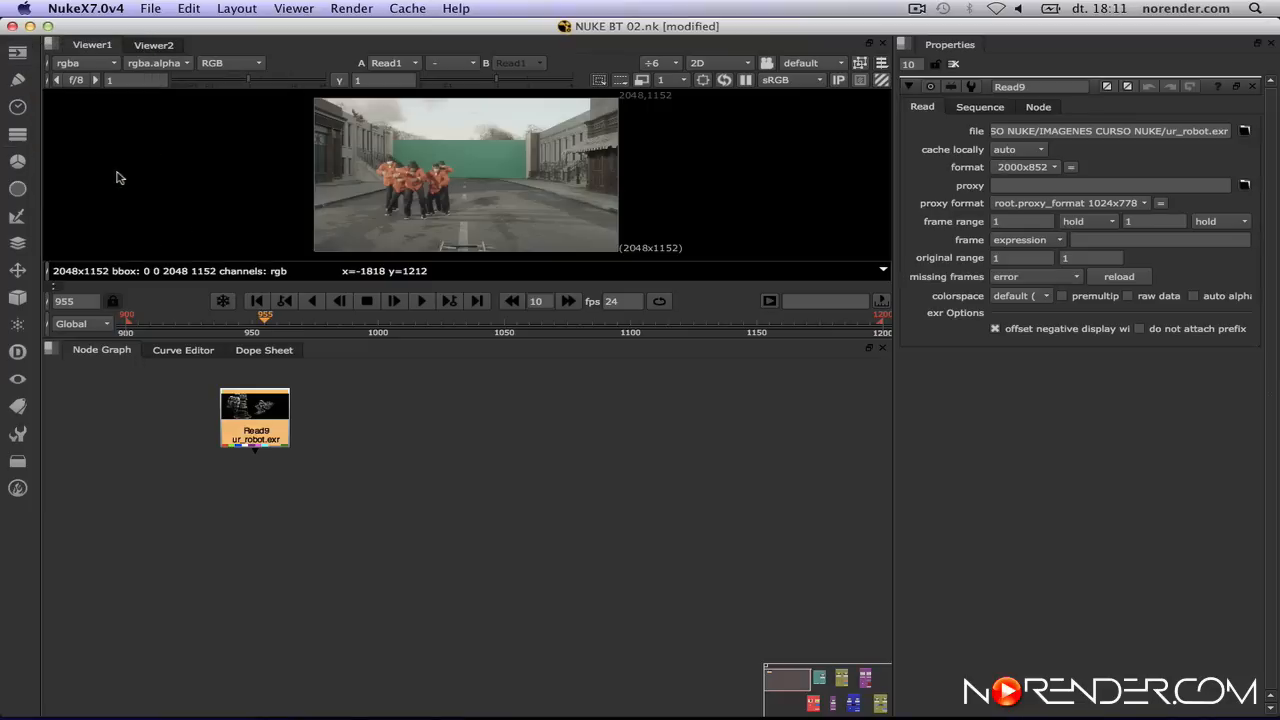
pyautogui.moveTo(276, 430); pyautogui.dragTo(358, 424)
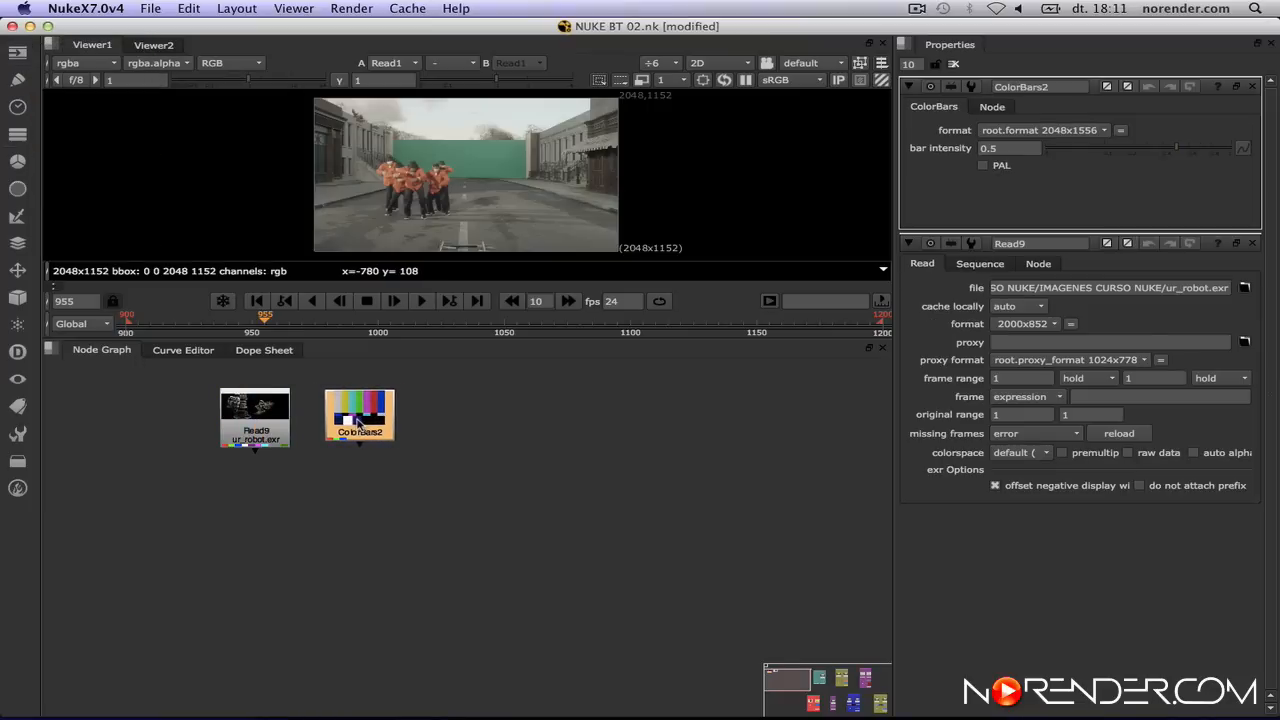
# Add a CheckerBoard node and place it beside the new ColorBars node, in line with the other image nodes.
pyautogui.click(18, 53)
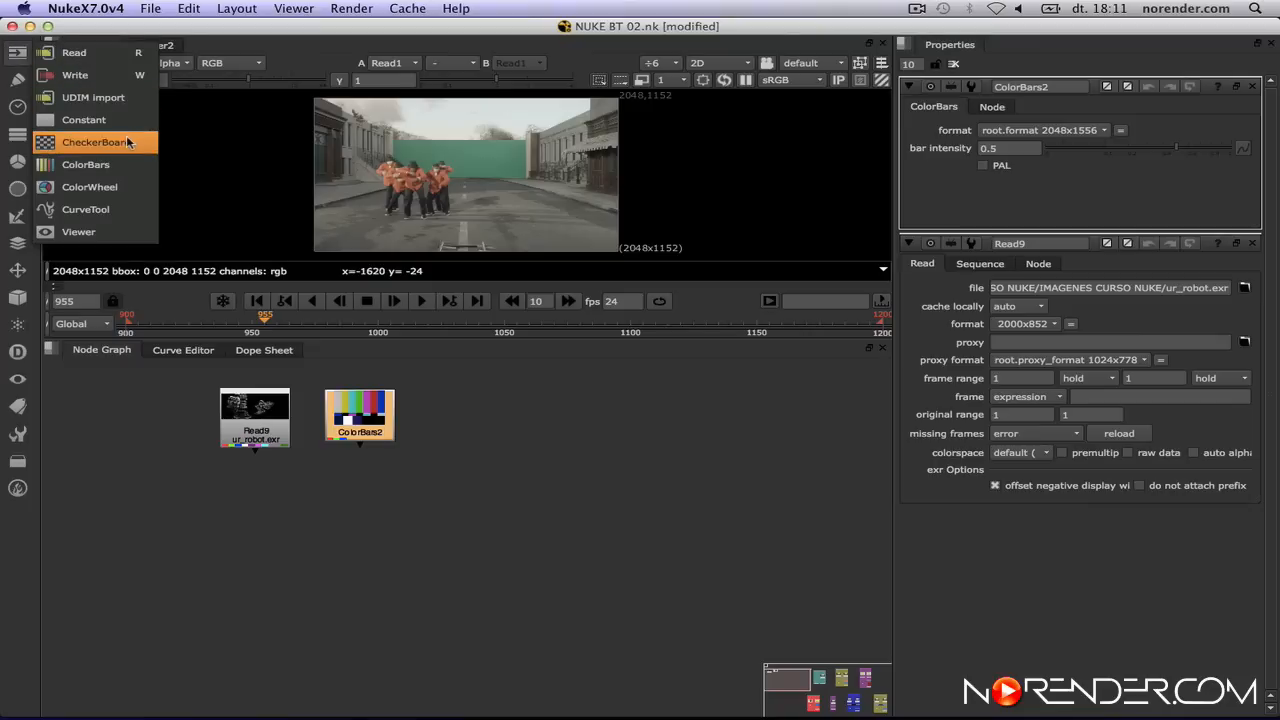
pyautogui.click(96, 142)
pyautogui.moveTo(375, 429); pyautogui.dragTo(461, 423)
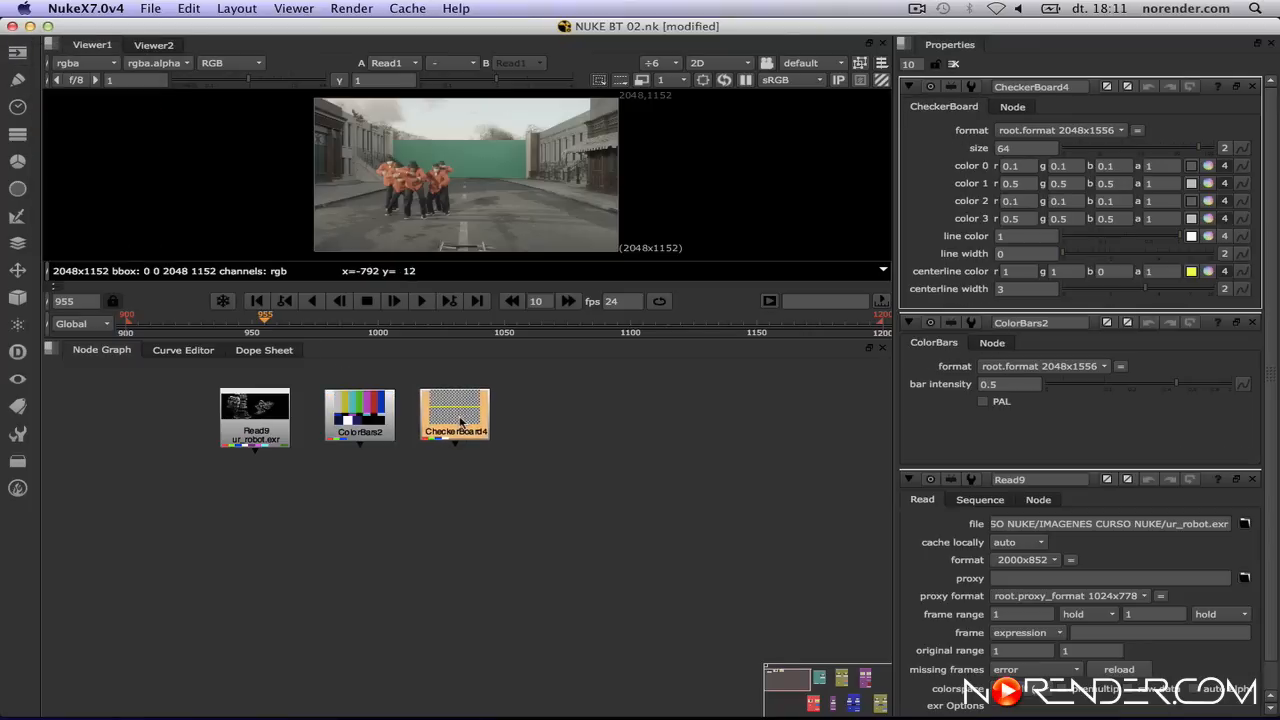
# Attach a Blur filter node to the output of the ur_robot.exr Read node.
pyautogui.click(255, 415)
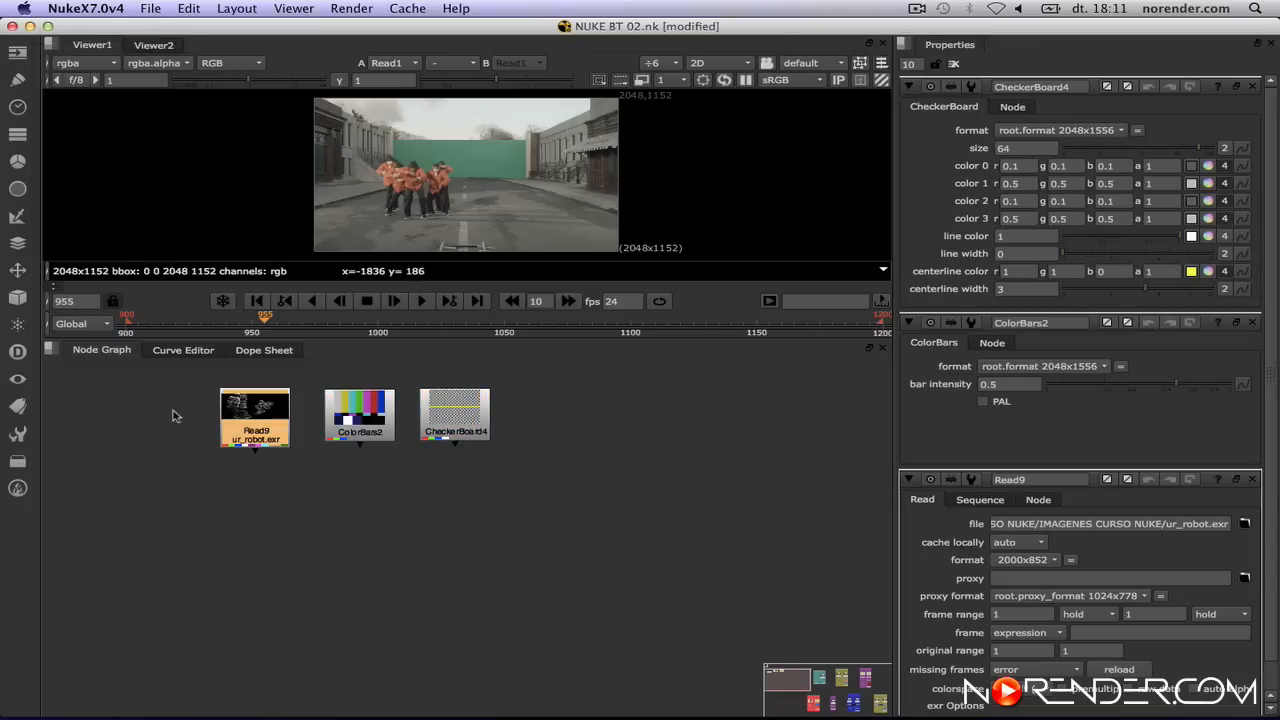
pyautogui.click(18, 188)
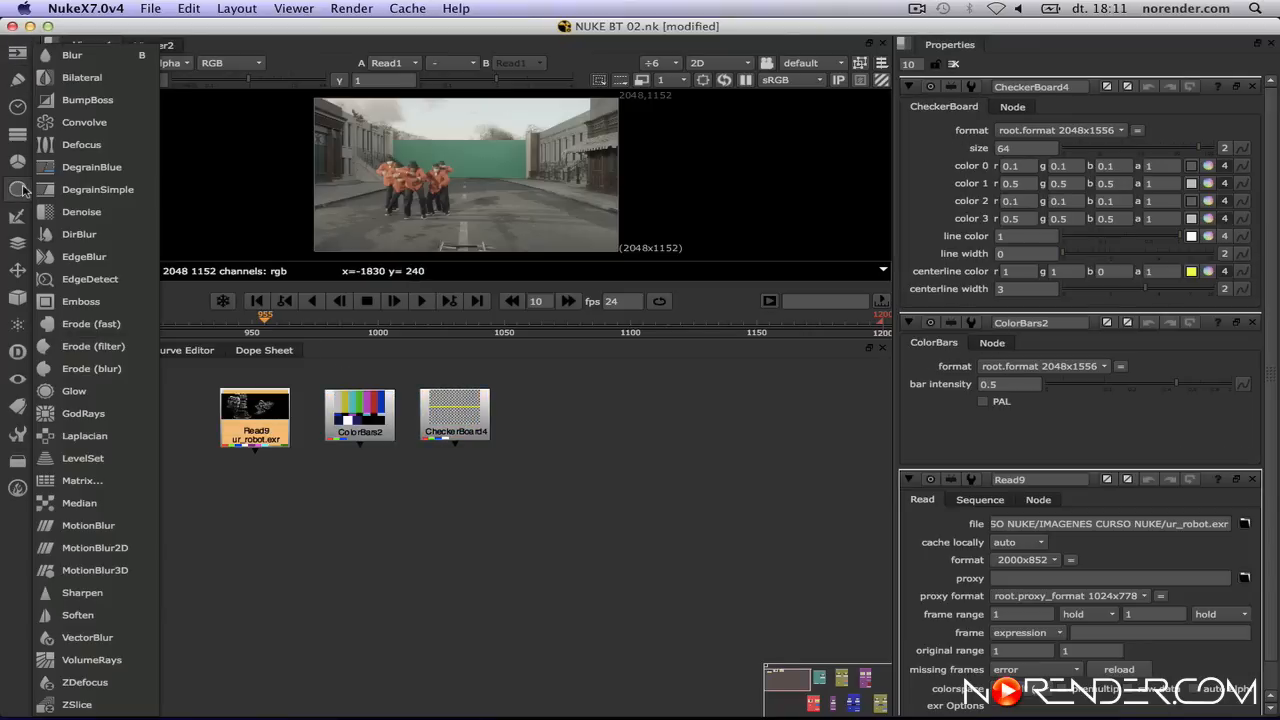
pyautogui.click(90, 58)
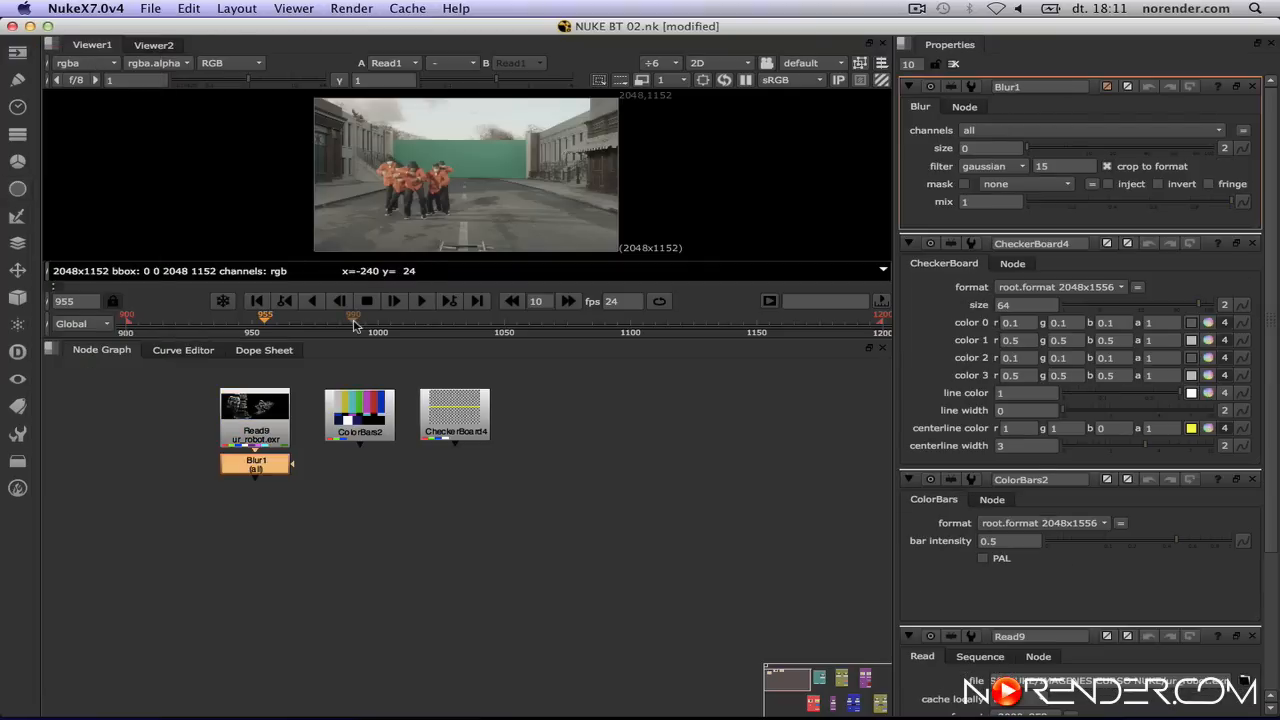
# Attach a Viewer node to the output of the Blur node under ur_robot.exr and space it slightly below the Blur.
pyautogui.click(10, 55)
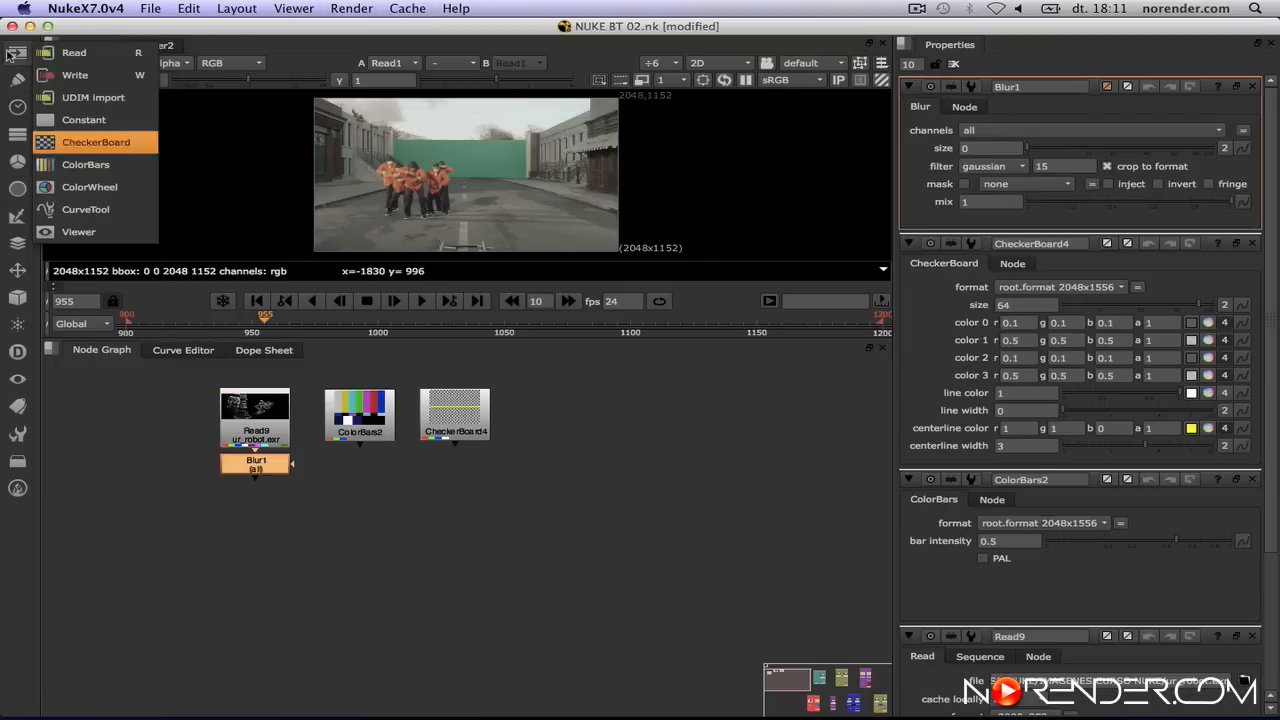
pyautogui.click(80, 231)
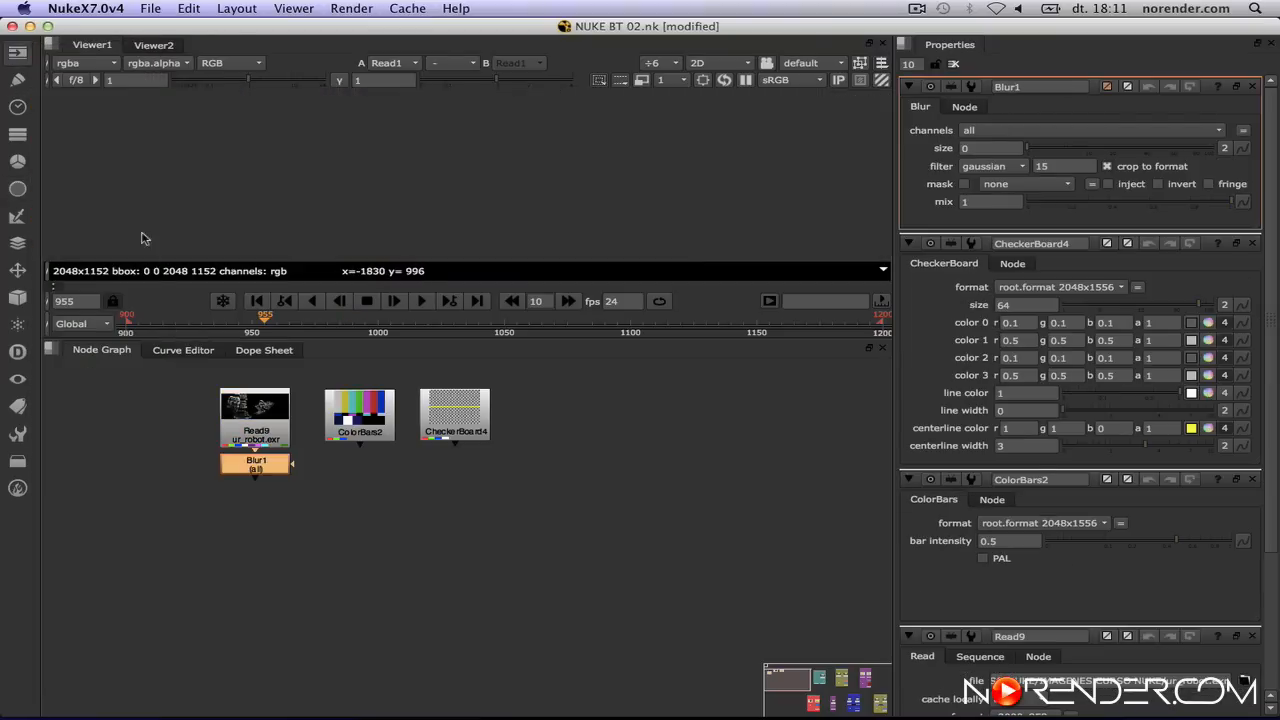
pyautogui.moveTo(268, 495); pyautogui.dragTo(271, 512)
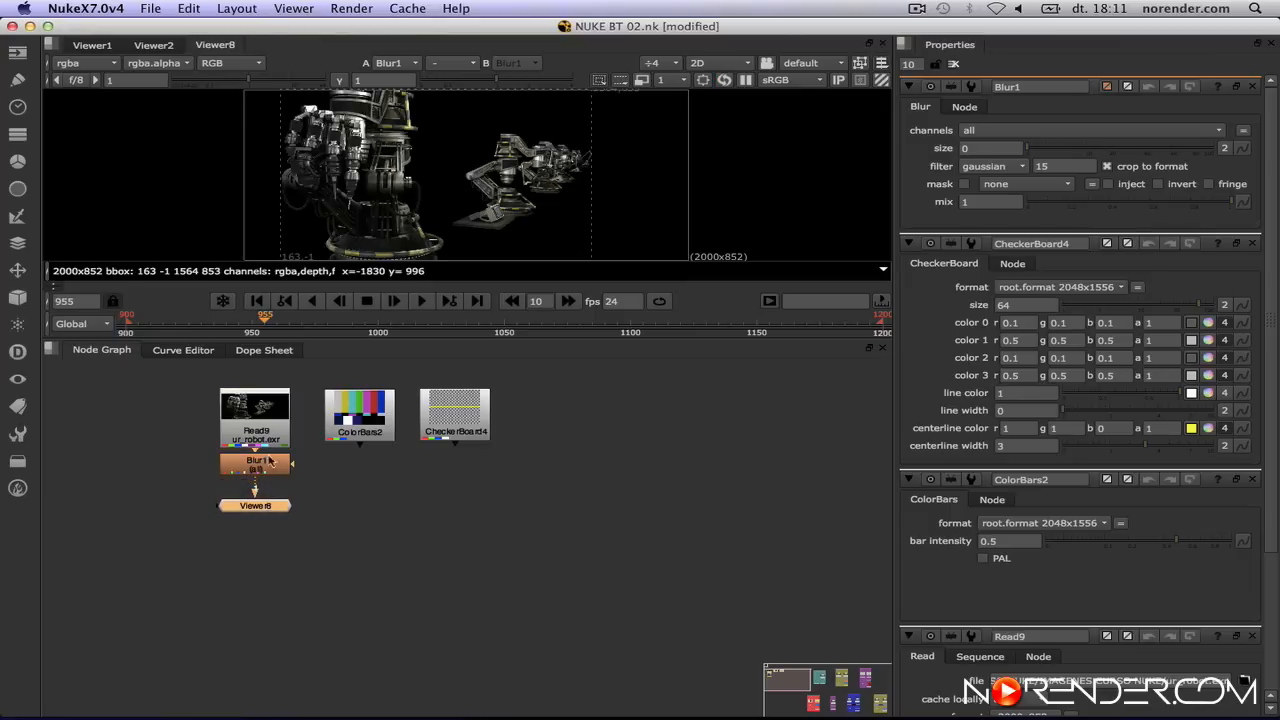
pyautogui.click(272, 466)
pyautogui.scroll(4, 400, 515)
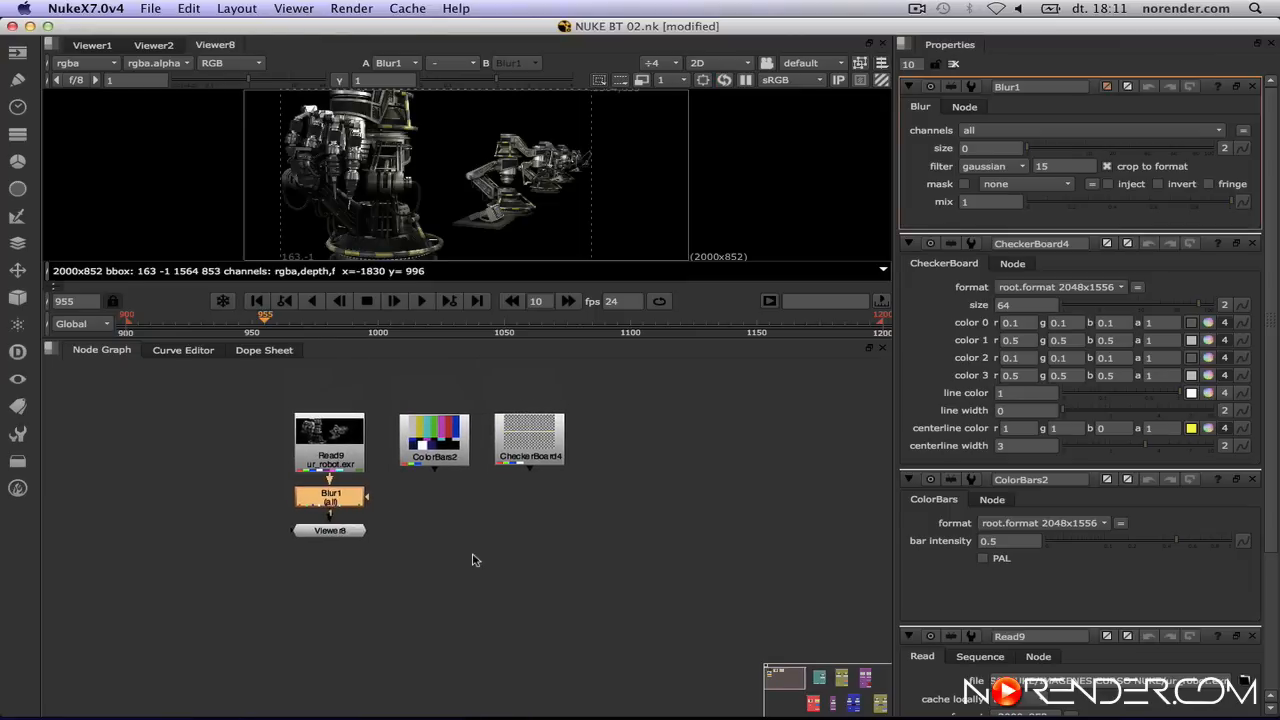
pyautogui.moveTo(363, 507); pyautogui.dragTo(474, 566, button='middle')
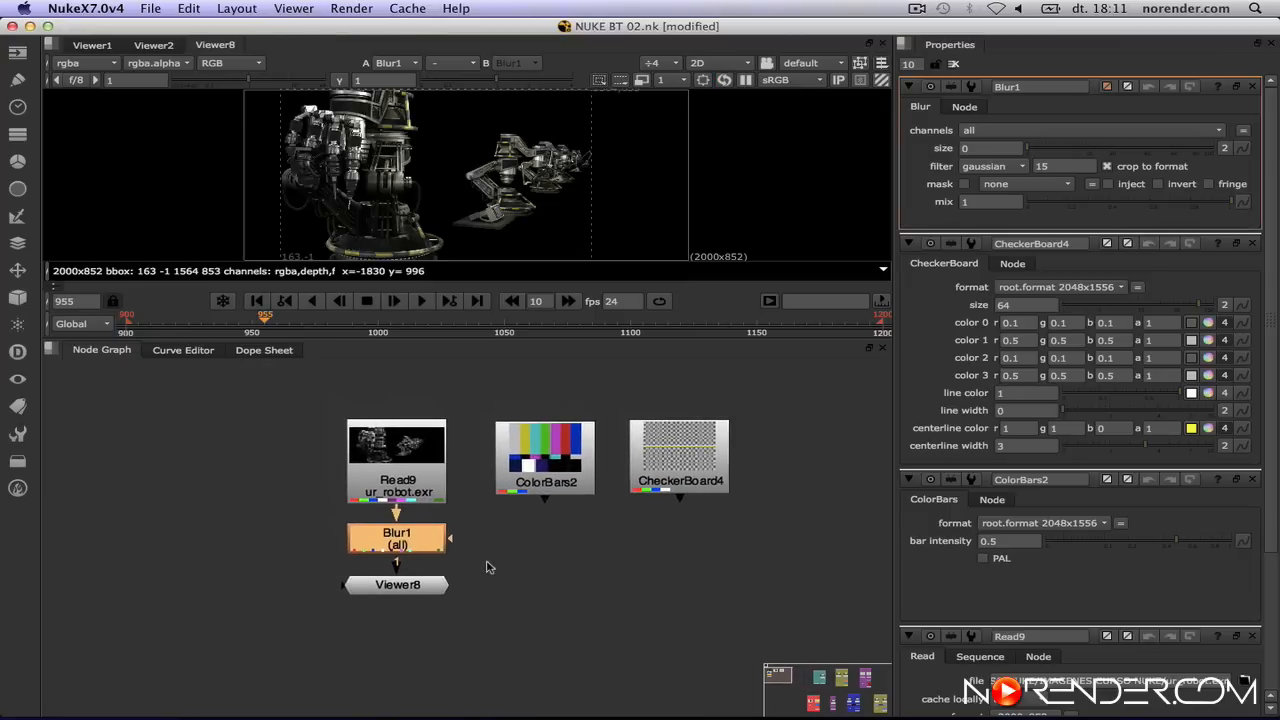
# Add an unconnected Blur node beside the ur_robot.exr tree and attach a Viewer node spaced below it.
pyautogui.click(256, 540)
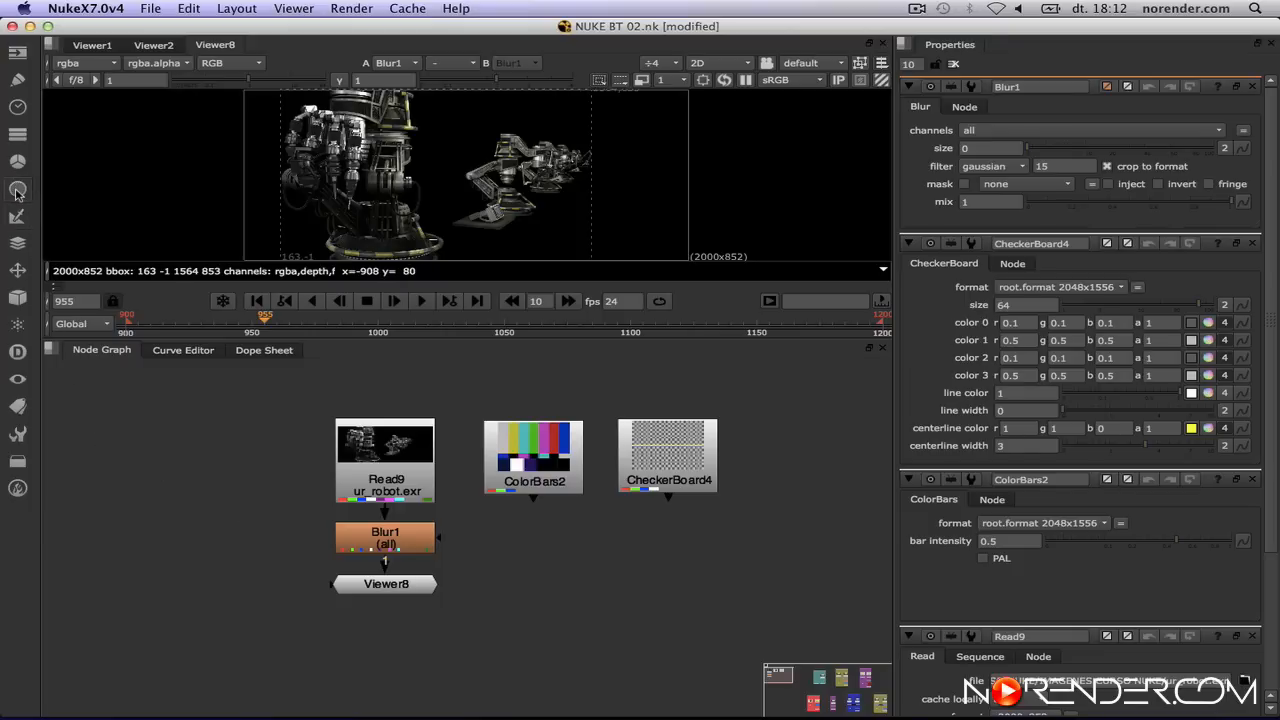
pyautogui.press('b')
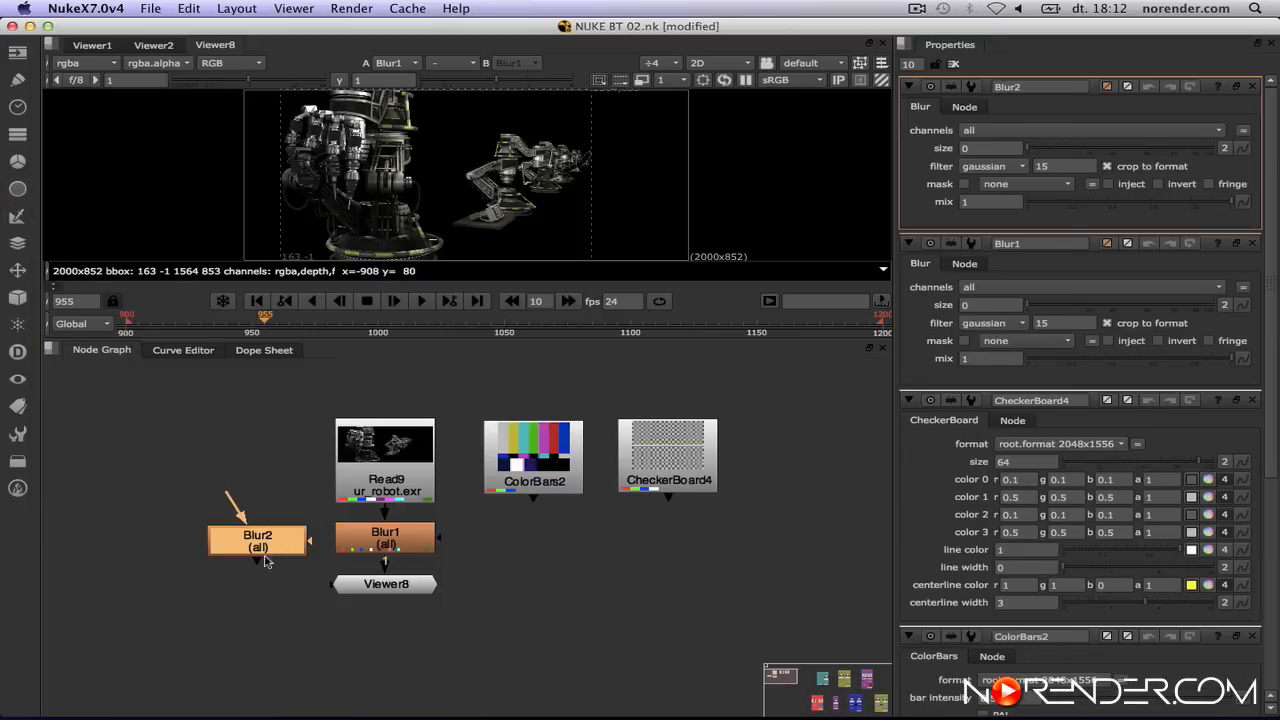
pyautogui.moveTo(275, 549); pyautogui.dragTo(270, 548)
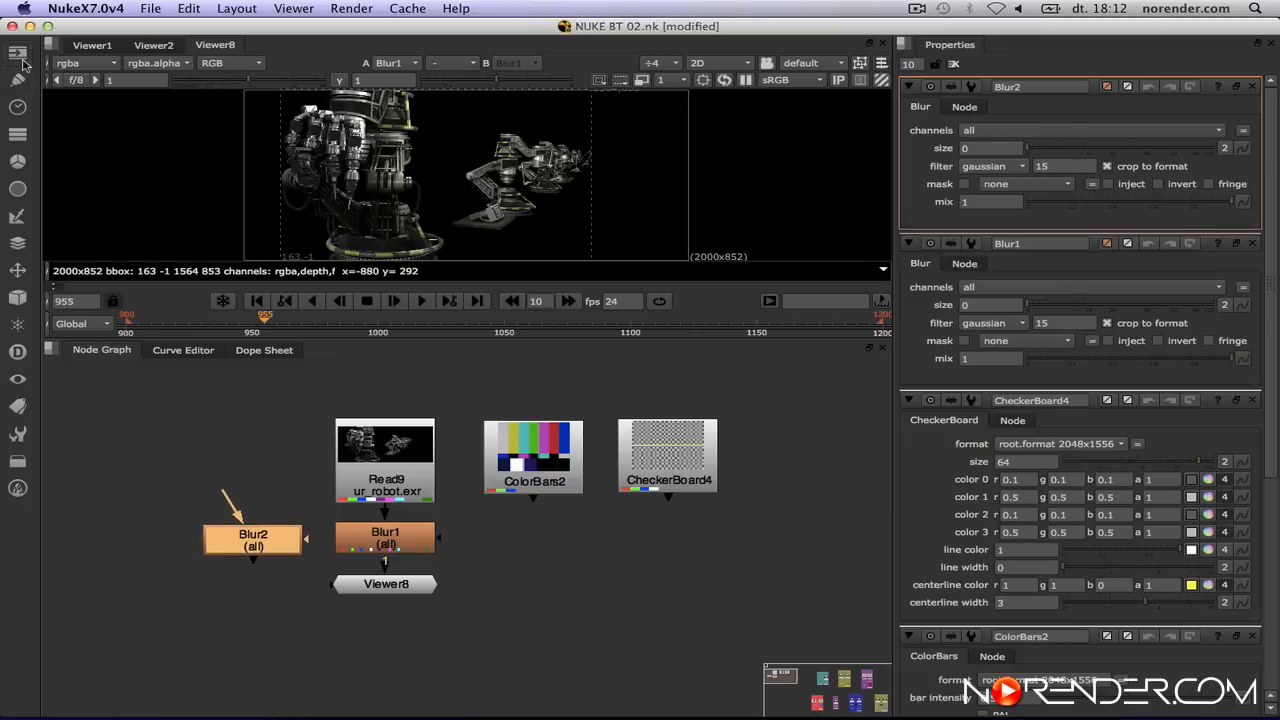
pyautogui.hotkey('ctrl', 'i')
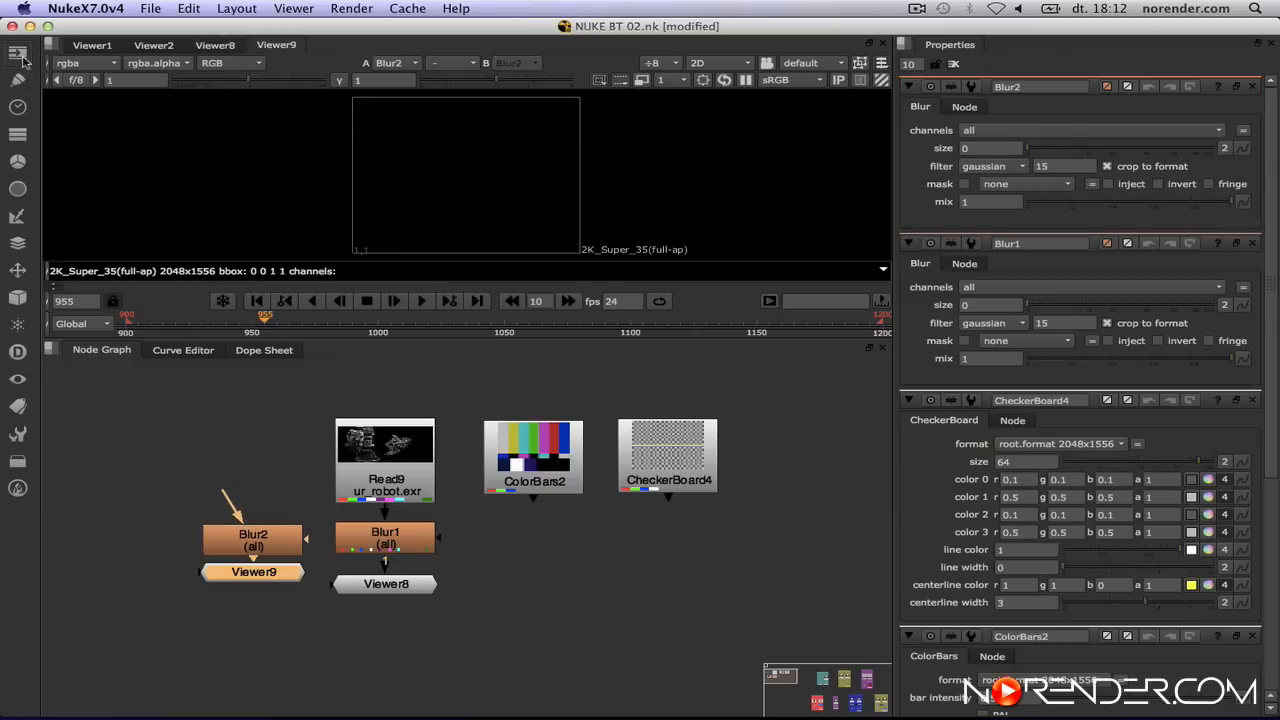
pyautogui.click(22, 60)
pyautogui.moveTo(284, 574); pyautogui.dragTo(286, 596)
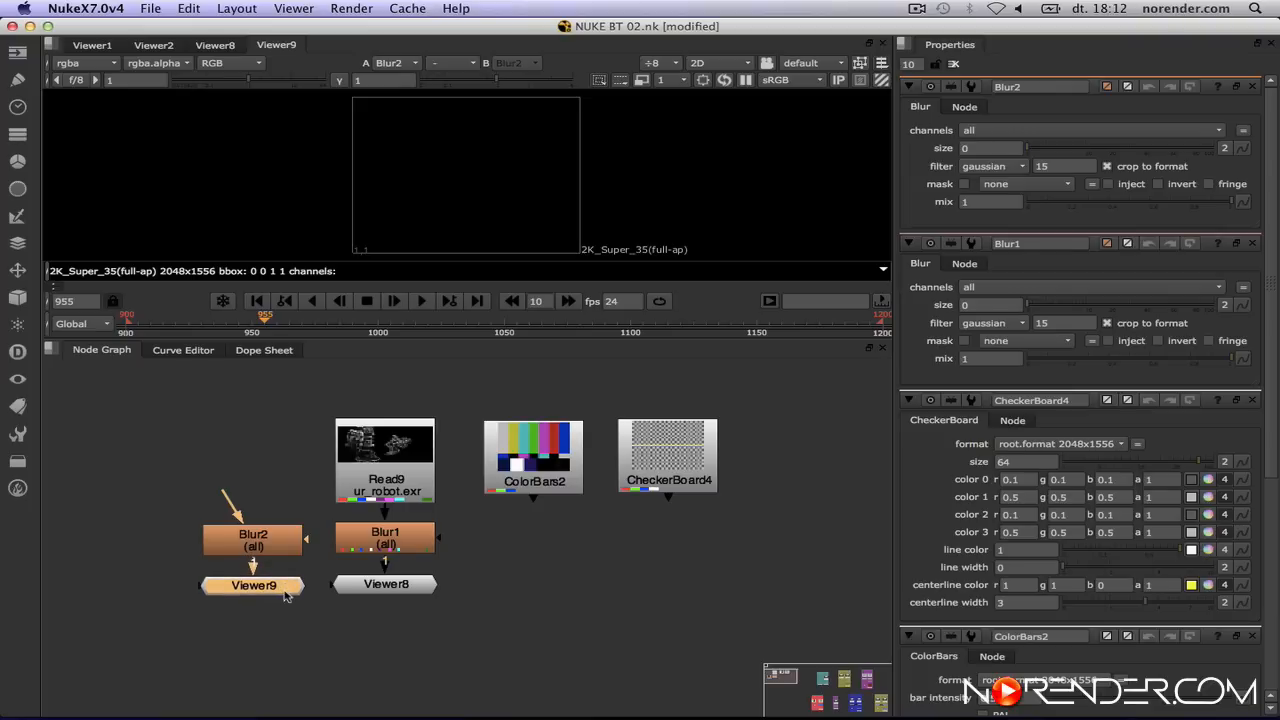
# Attach a Transform node to the ColorBars node's output and place it a little further below.
pyautogui.click(546, 456)
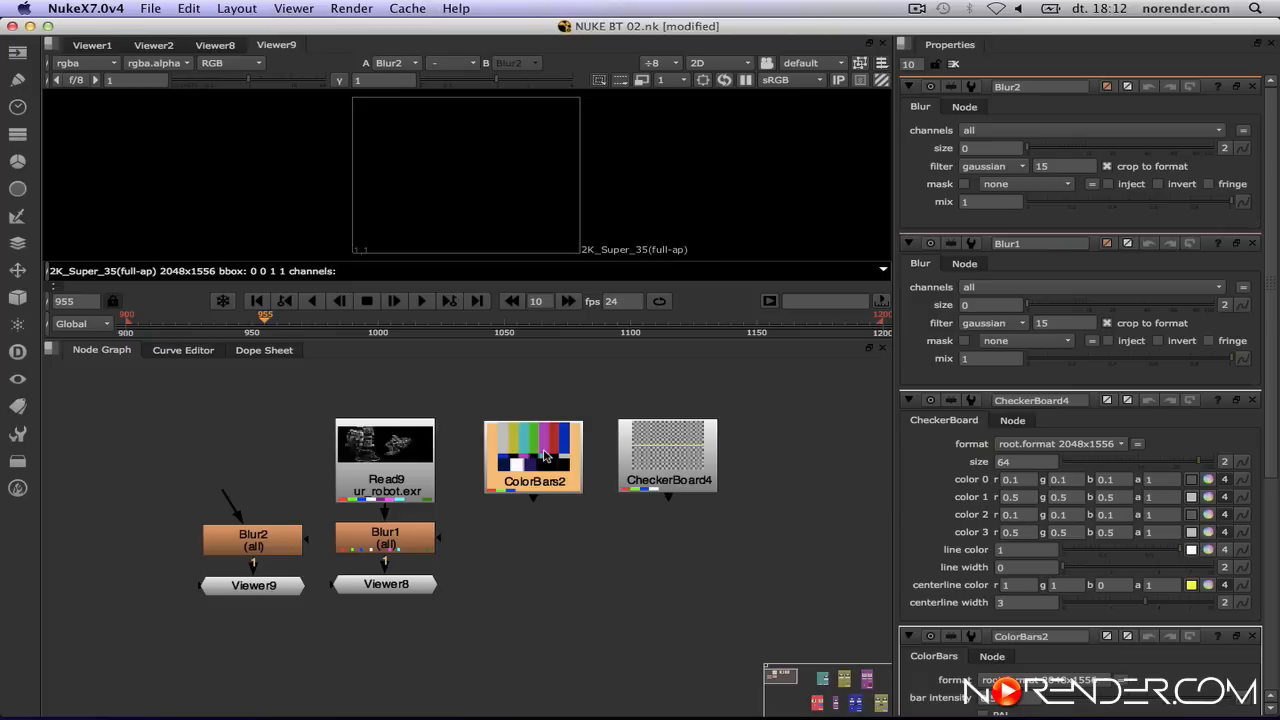
pyautogui.press('Tab')
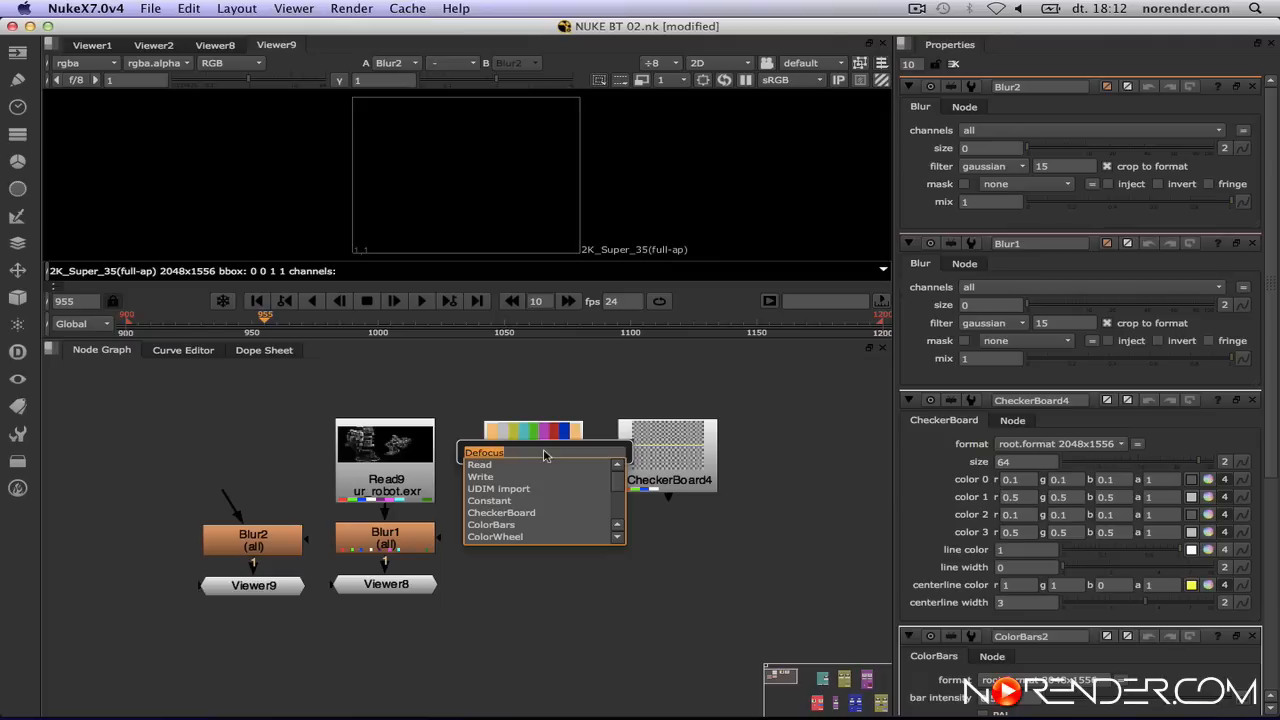
pyautogui.write('tr')
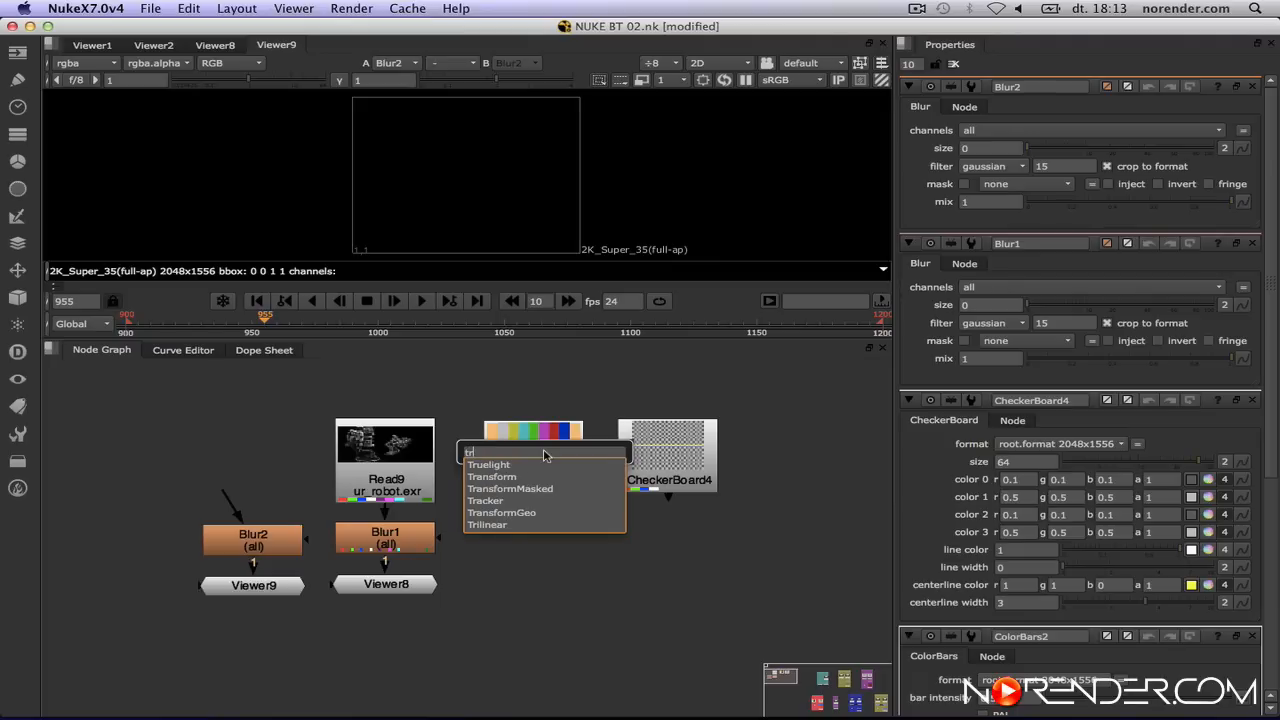
pyautogui.click(500, 477)
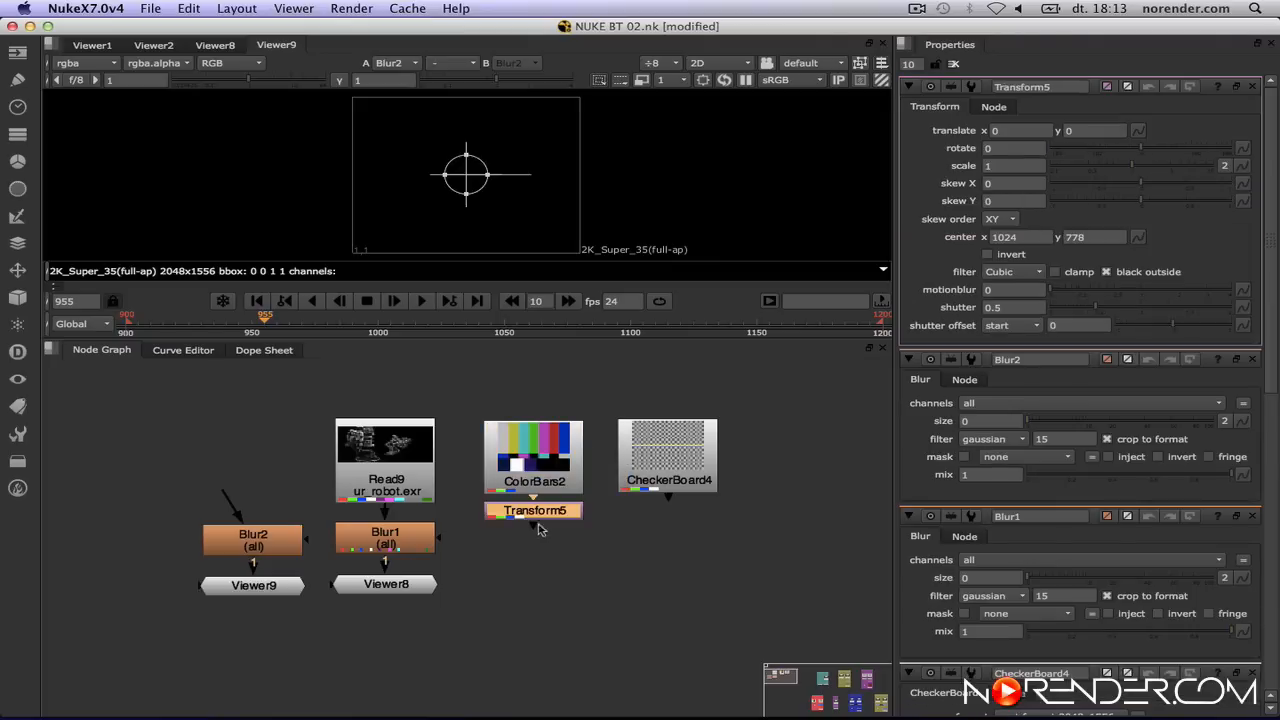
pyautogui.moveTo(548, 514); pyautogui.dragTo(549, 539)
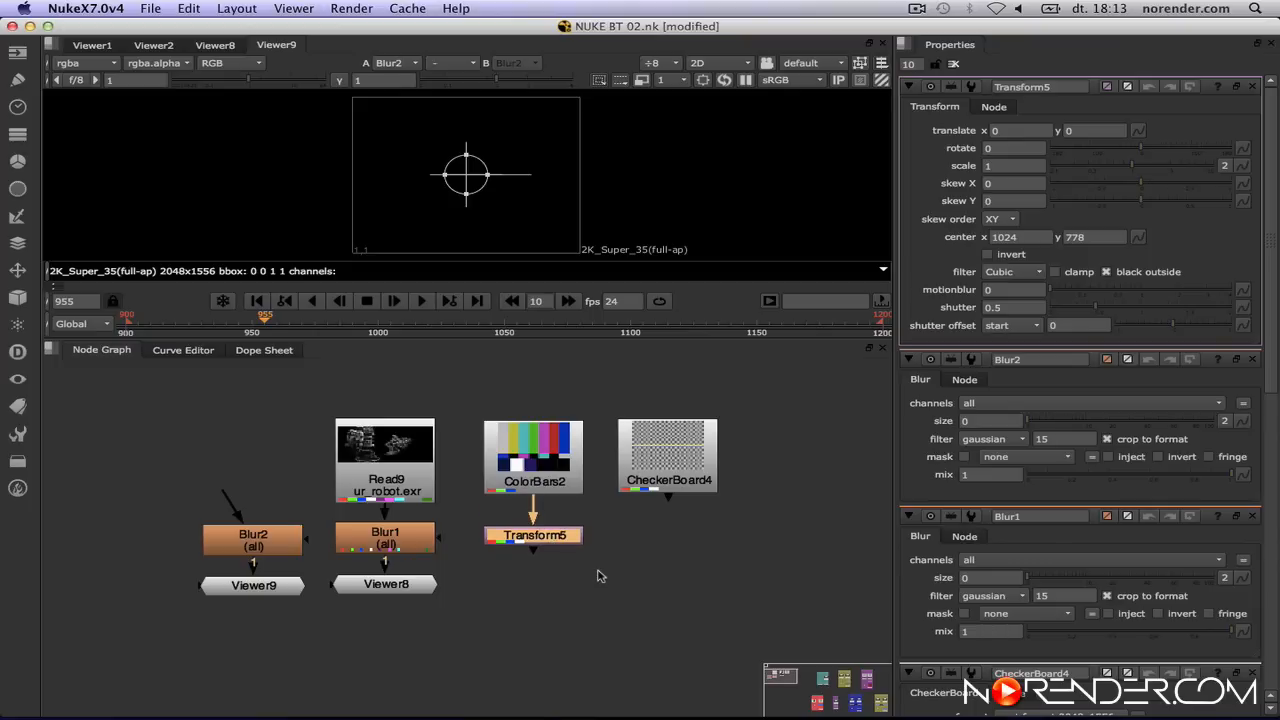
# Attach a Transform node to the CheckerBoard node's output and align it with the Transform under the ColorBars.
pyautogui.click(655, 444)
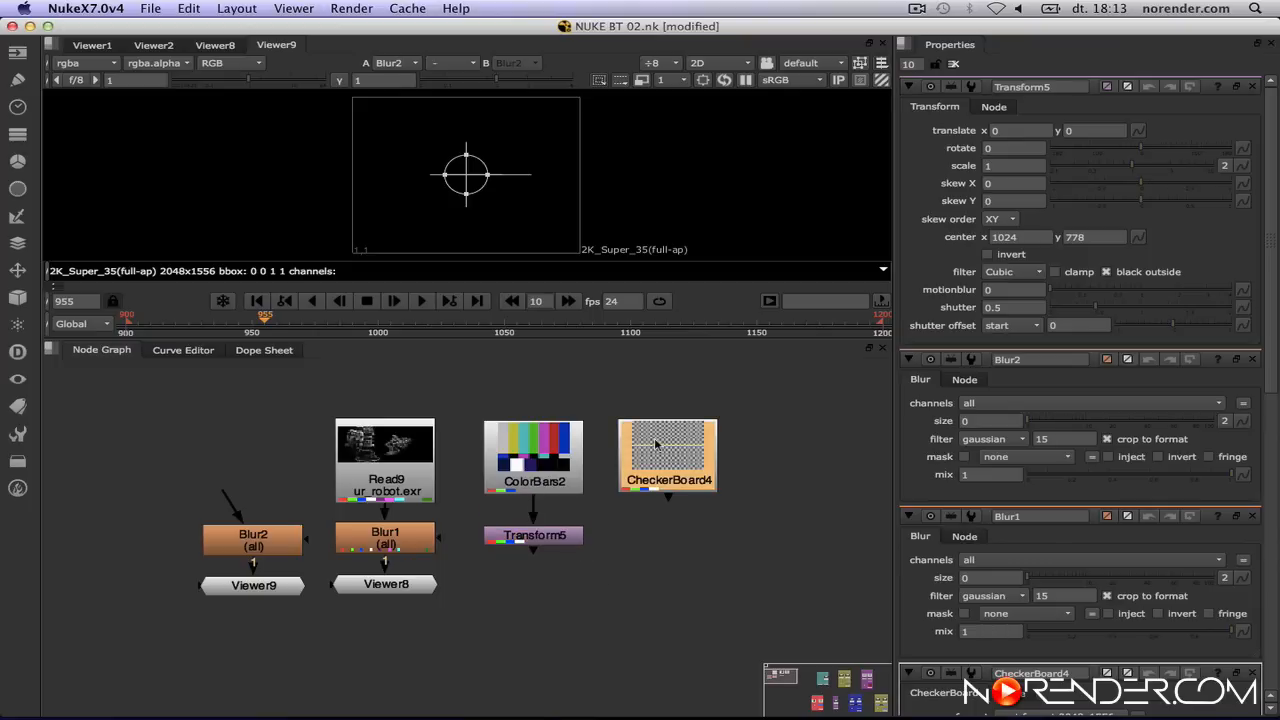
pyautogui.press('Tab')
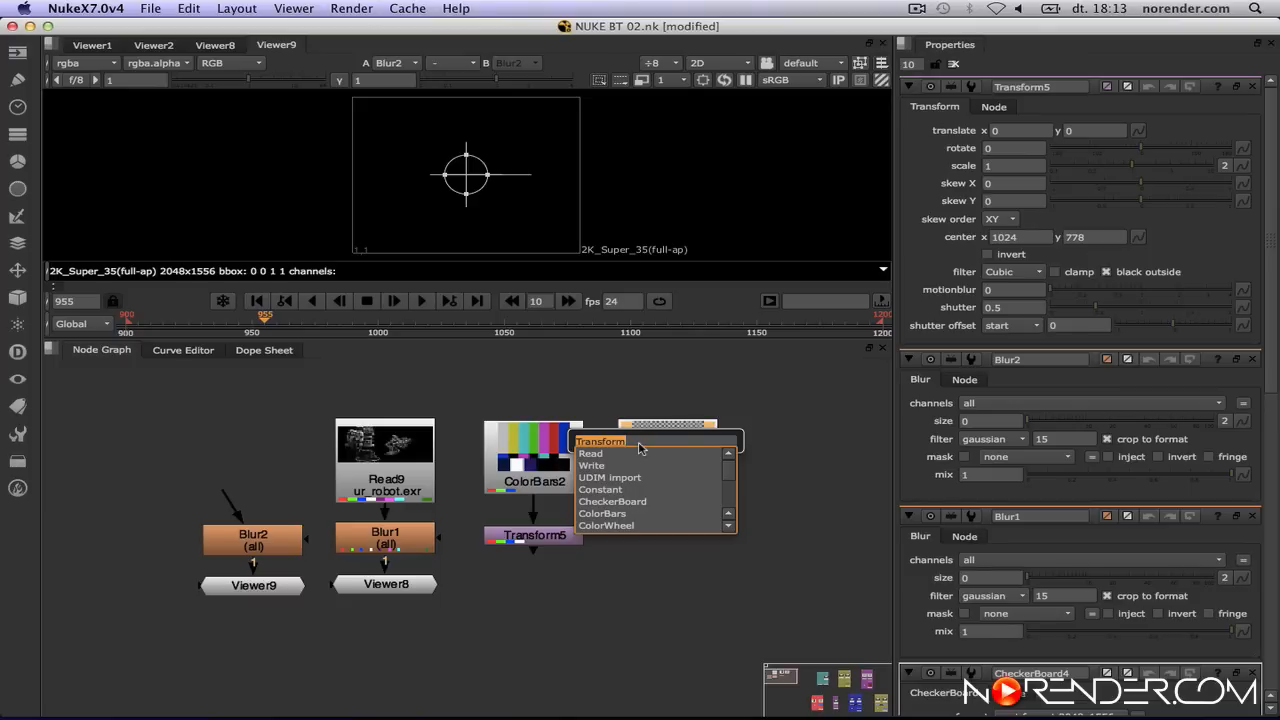
pyautogui.press('Return')
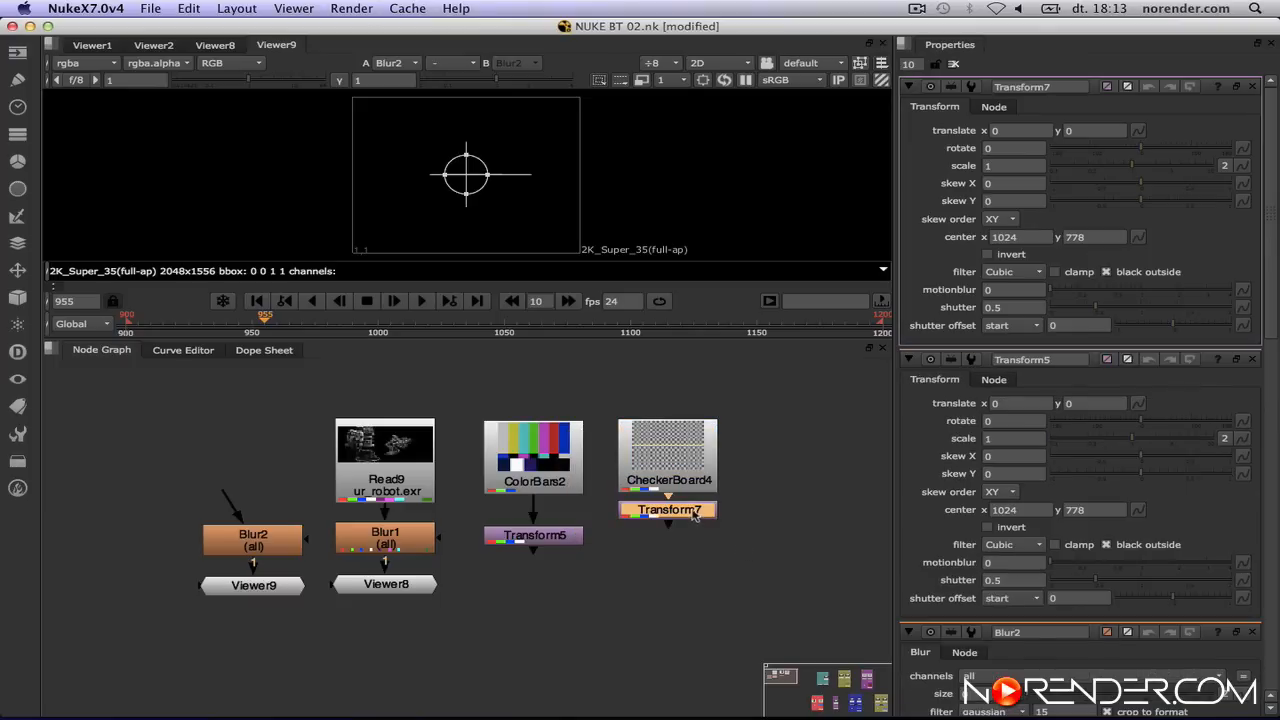
pyautogui.moveTo(692, 532); pyautogui.dragTo(692, 540)
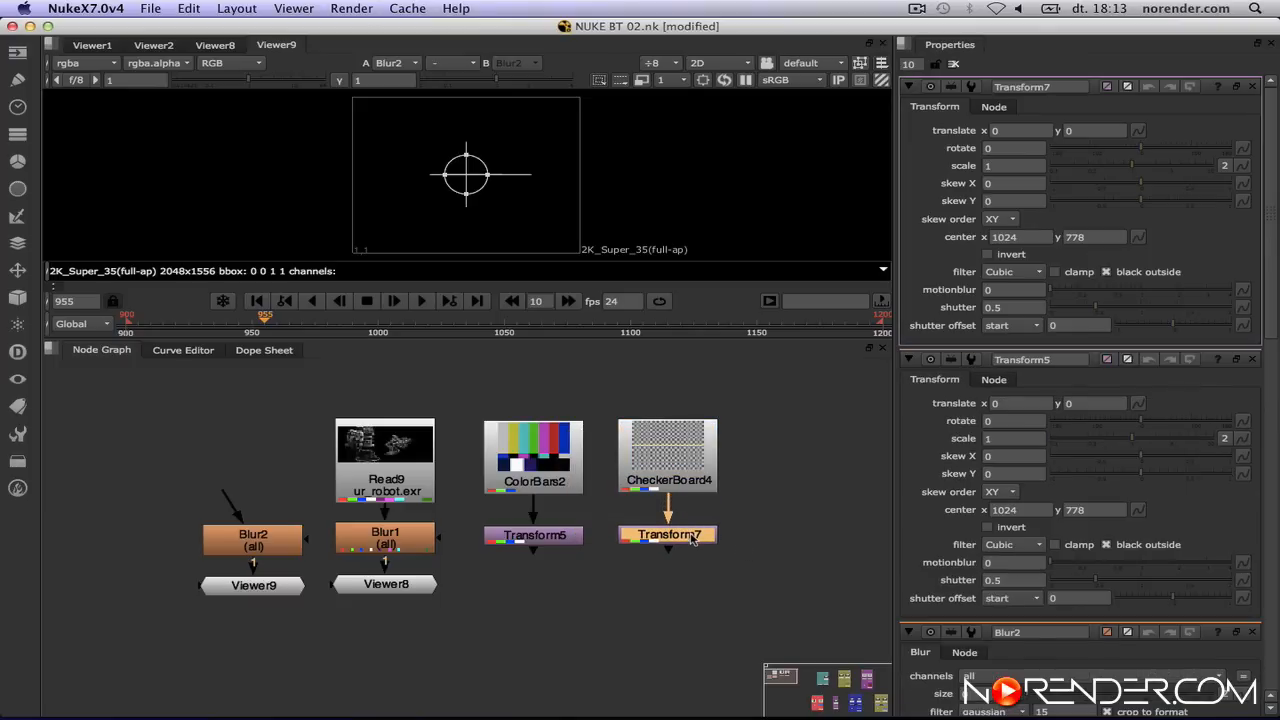
pyautogui.scroll(-10, 677, 450)
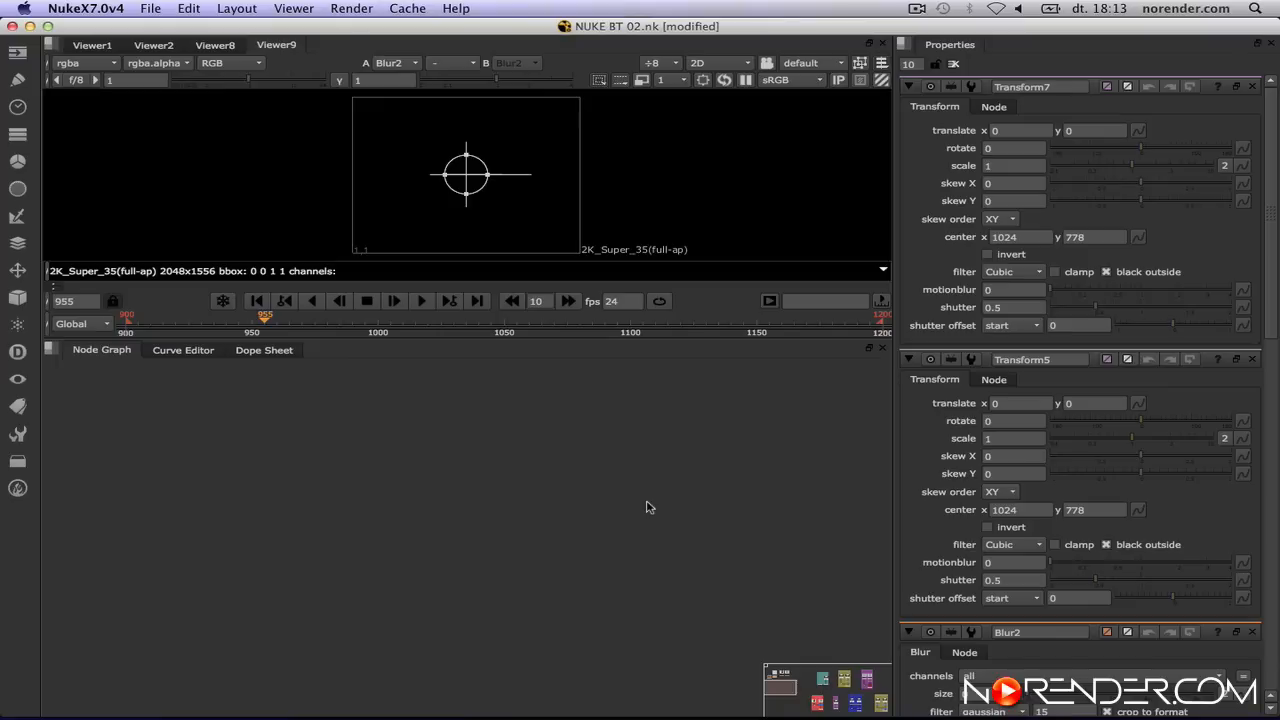
pyautogui.click(18, 52)
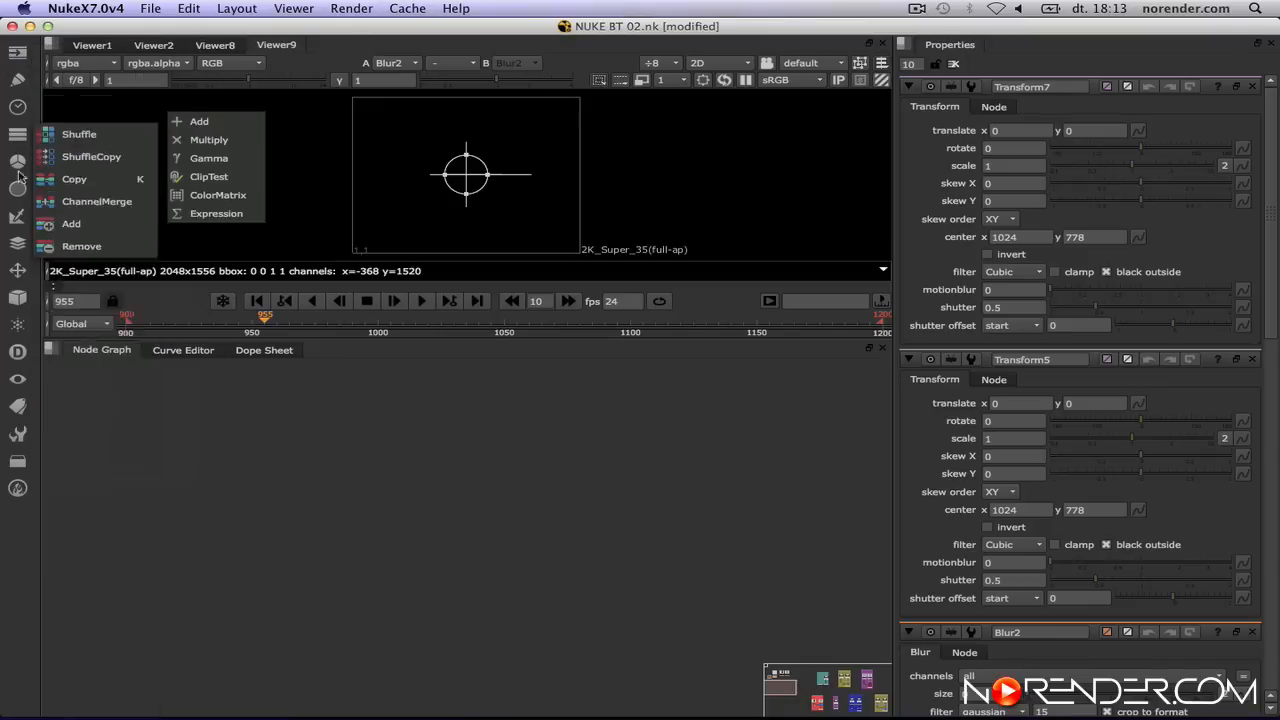
pyautogui.moveTo(18, 190)
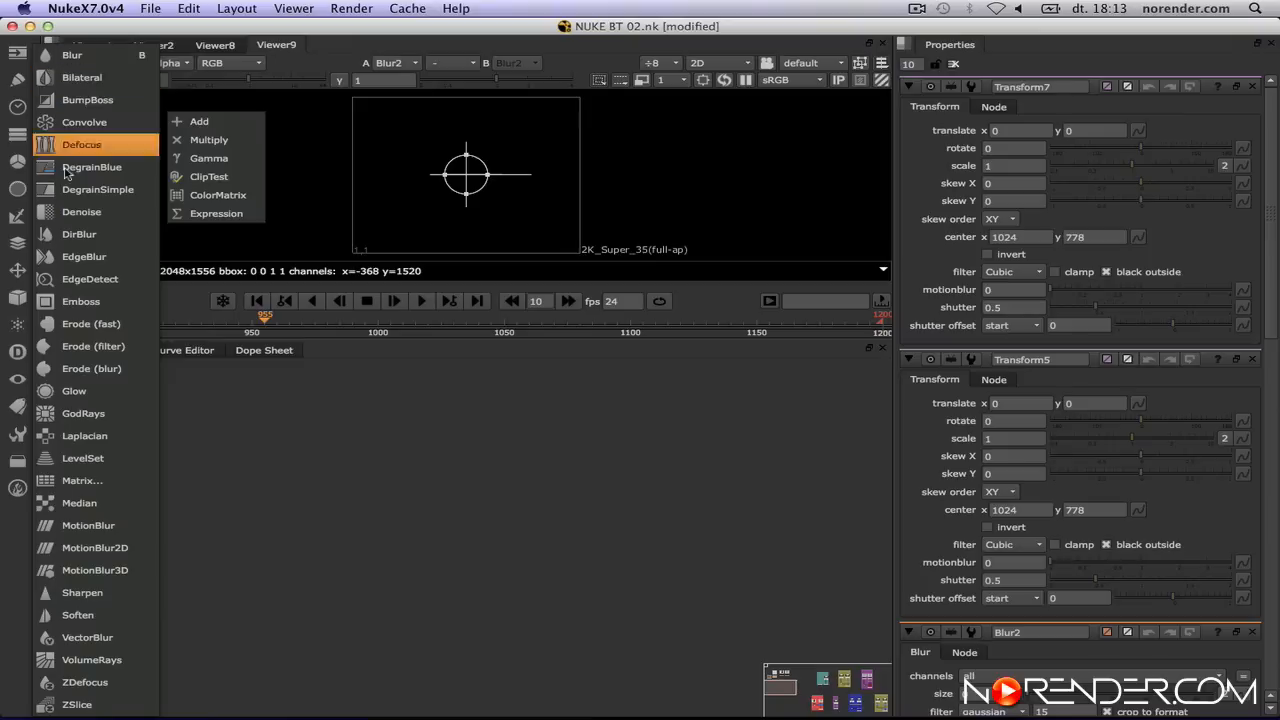
pyautogui.moveTo(8, 248)
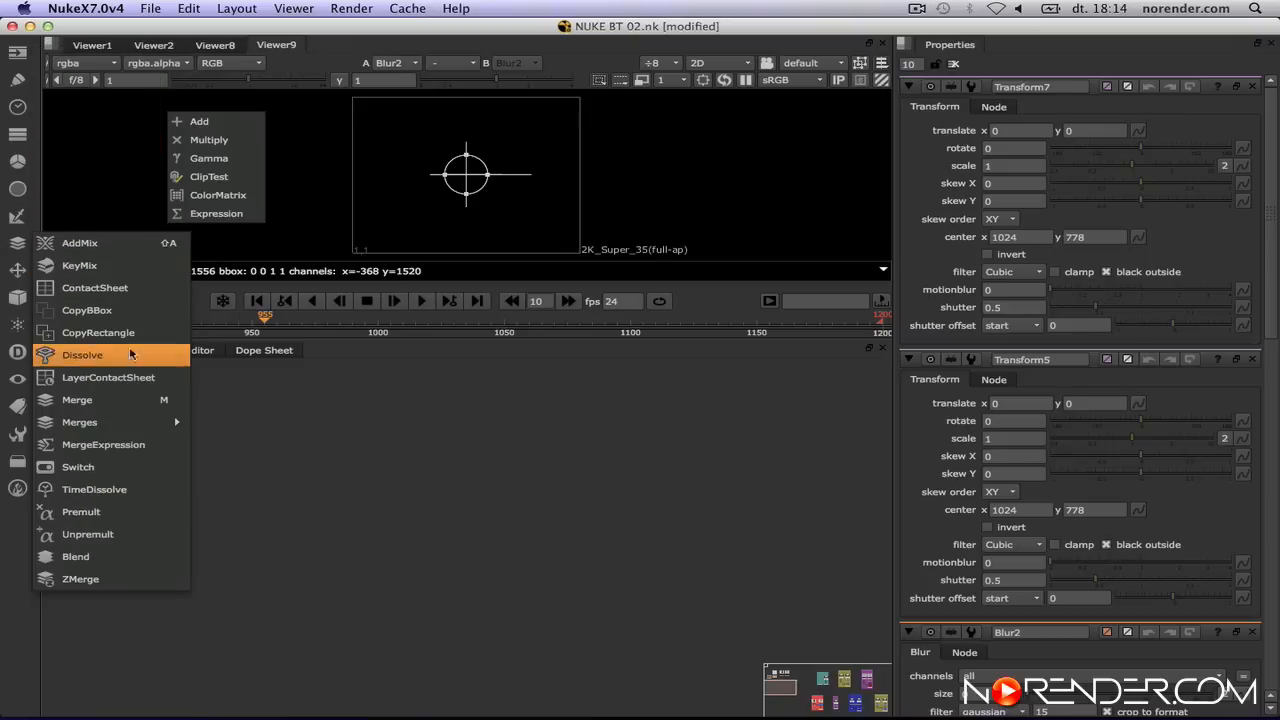
# Create a RotoPaint node with no input connection in an empty area of the node graph and reposition it there.
pyautogui.click(376, 440)
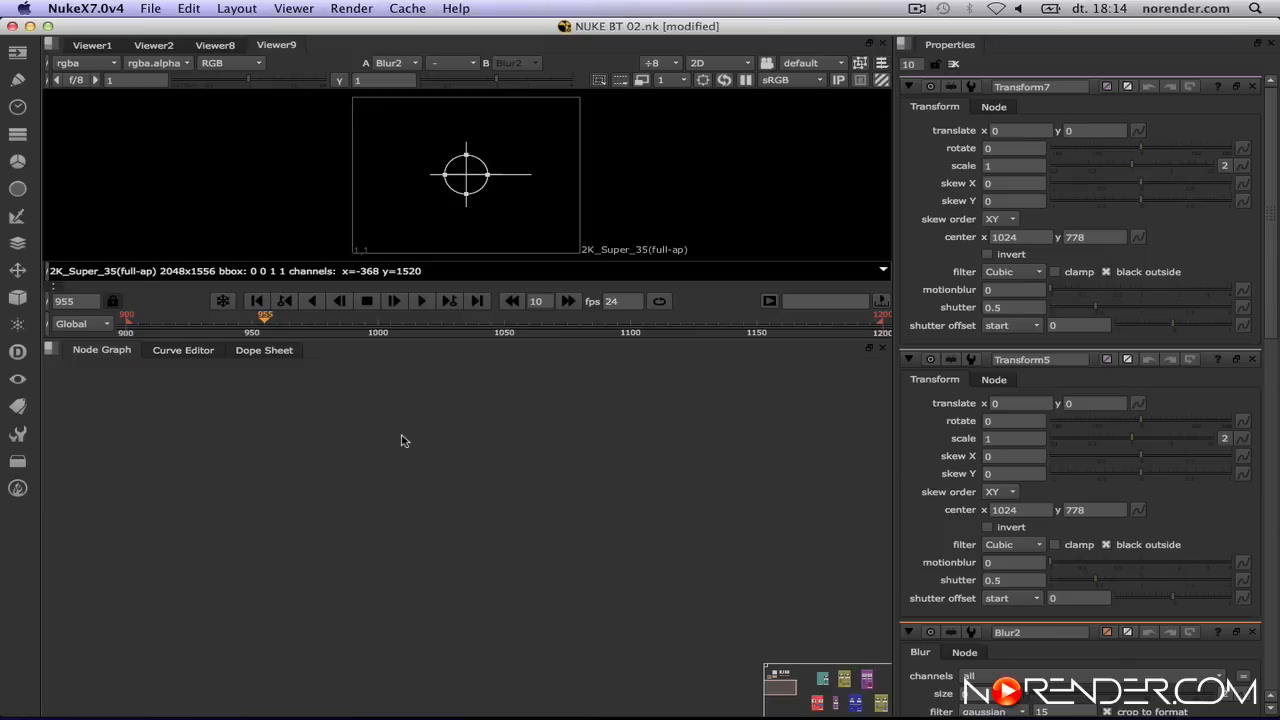
pyautogui.press('p')
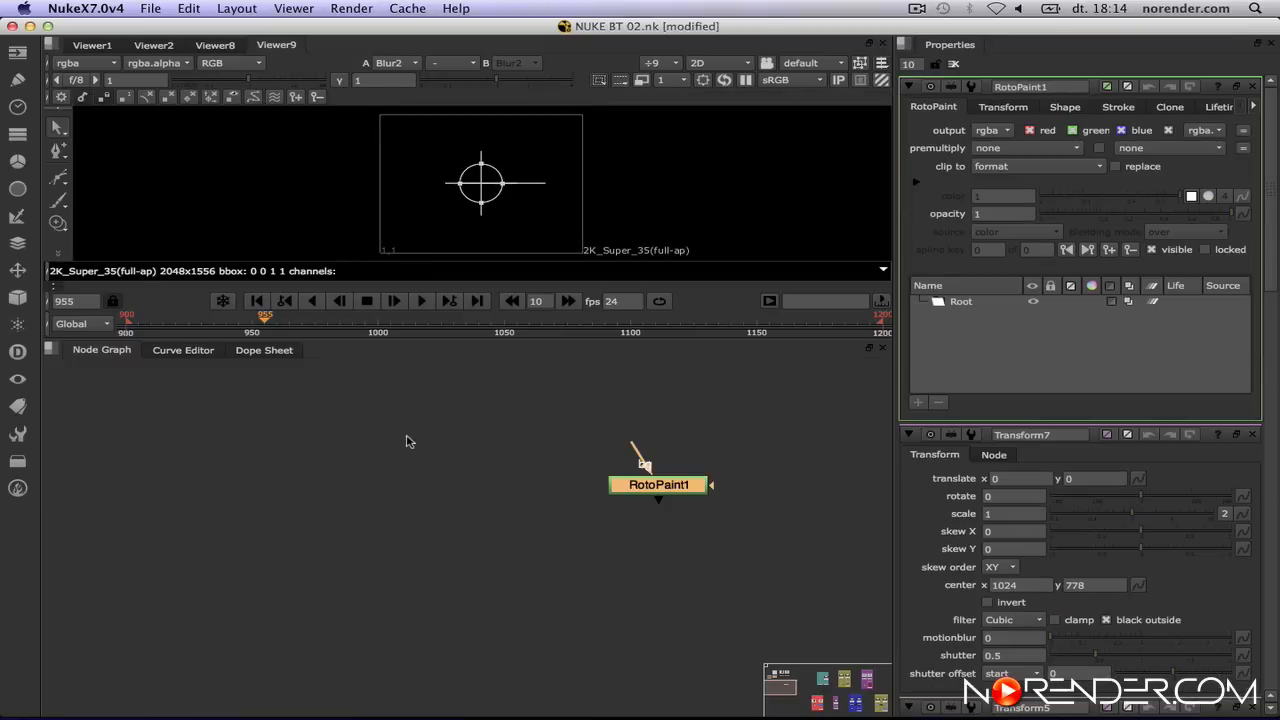
pyautogui.moveTo(685, 489); pyautogui.dragTo(352, 448)
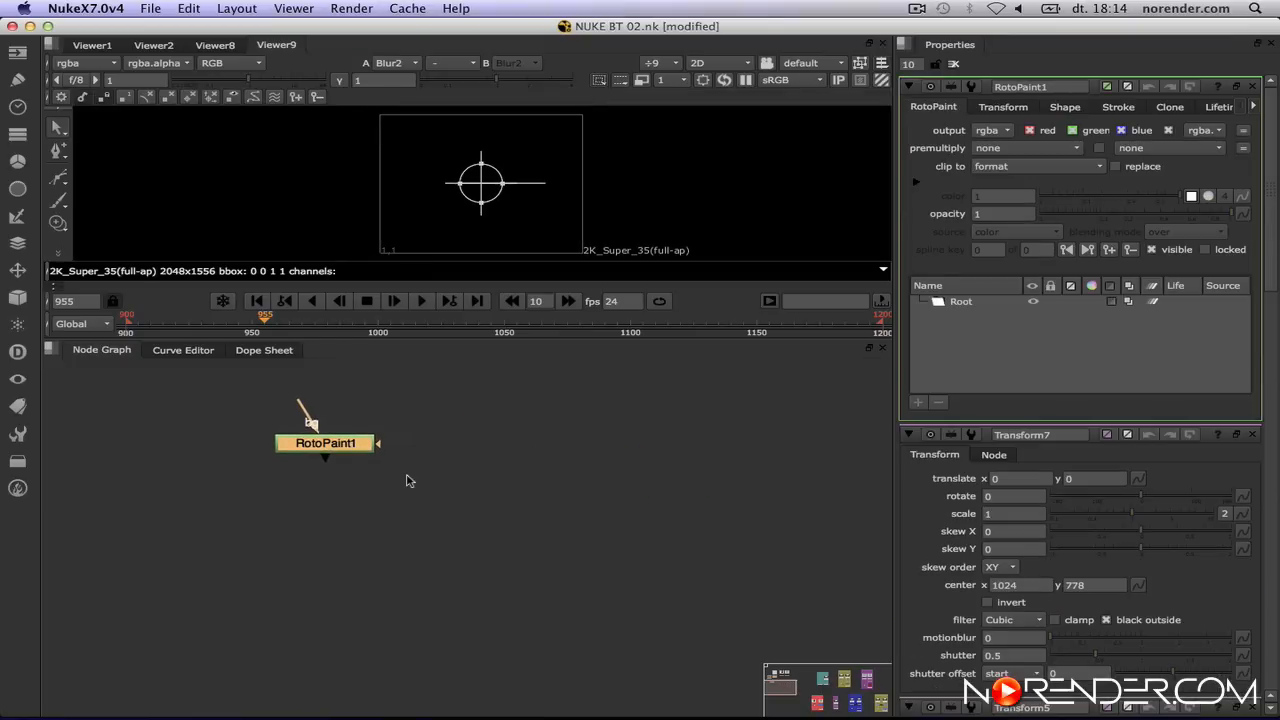
# Extend the RotoPaint node into a chain of Copy, ColorCorrect, Merge, Transform and AddMix nodes, in that order.
pyautogui.press('k')
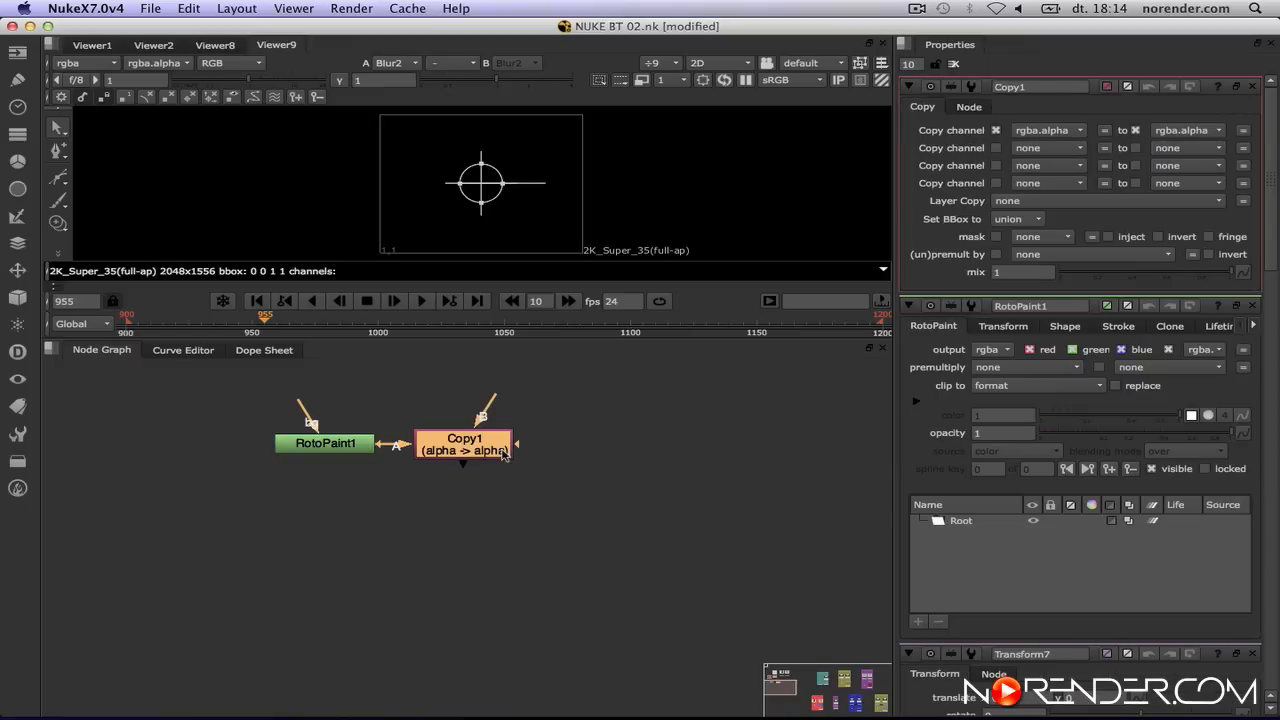
pyautogui.press('c')
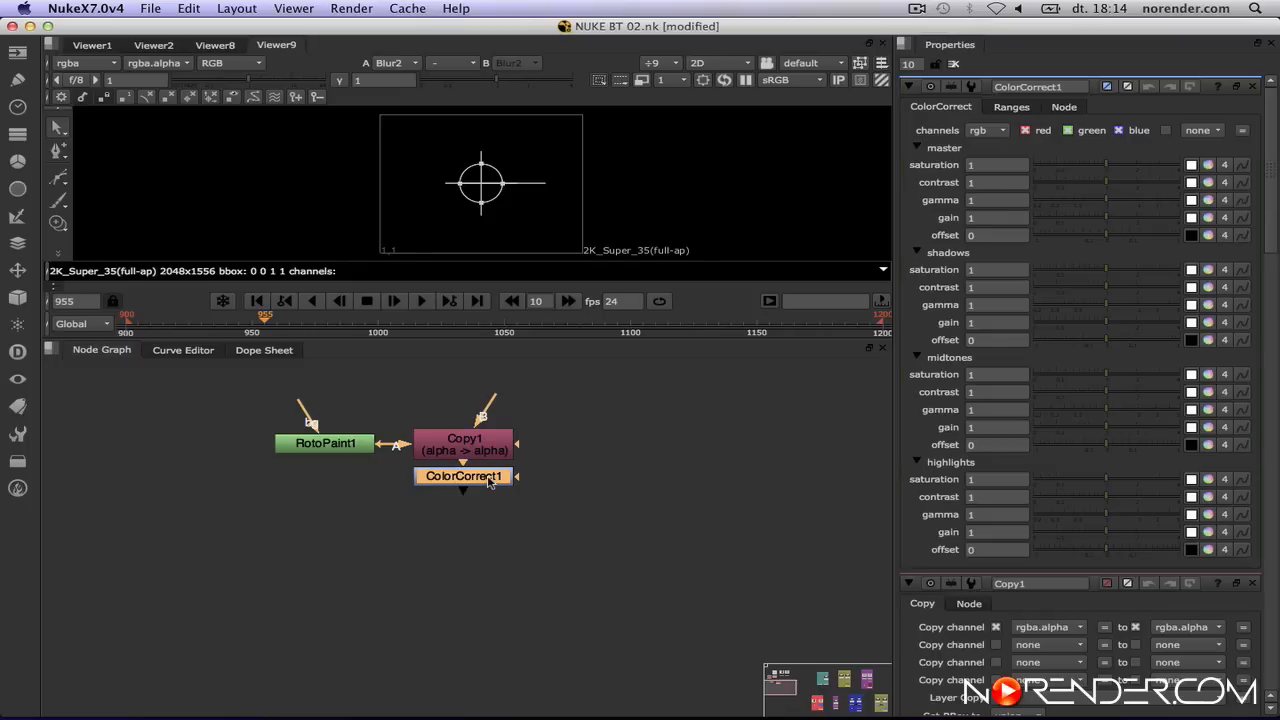
pyautogui.press('m')
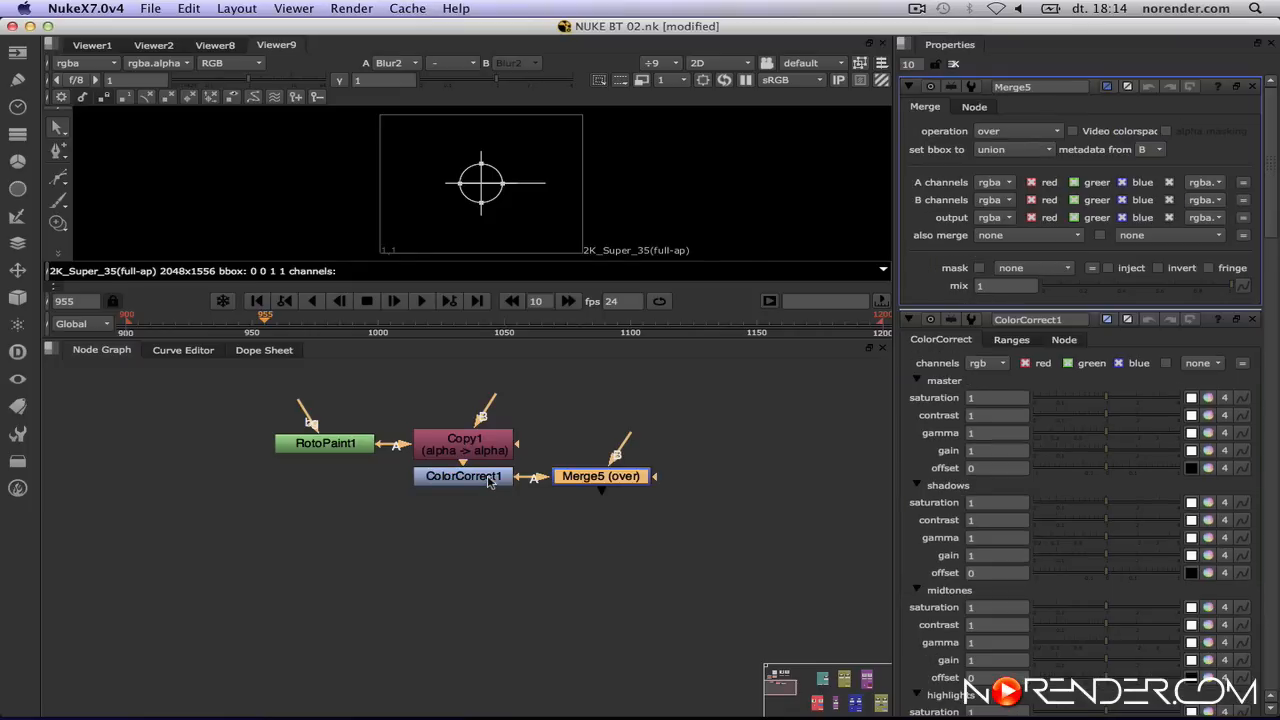
pyautogui.press('t')
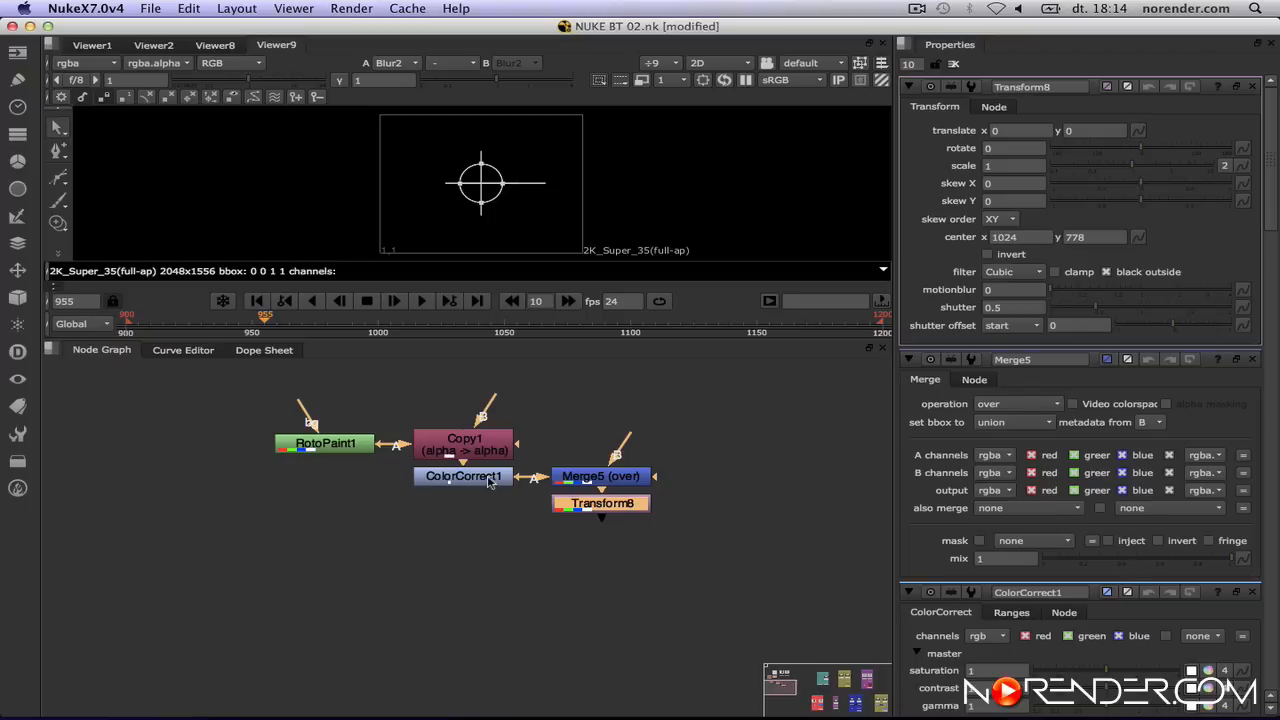
pyautogui.press('a')
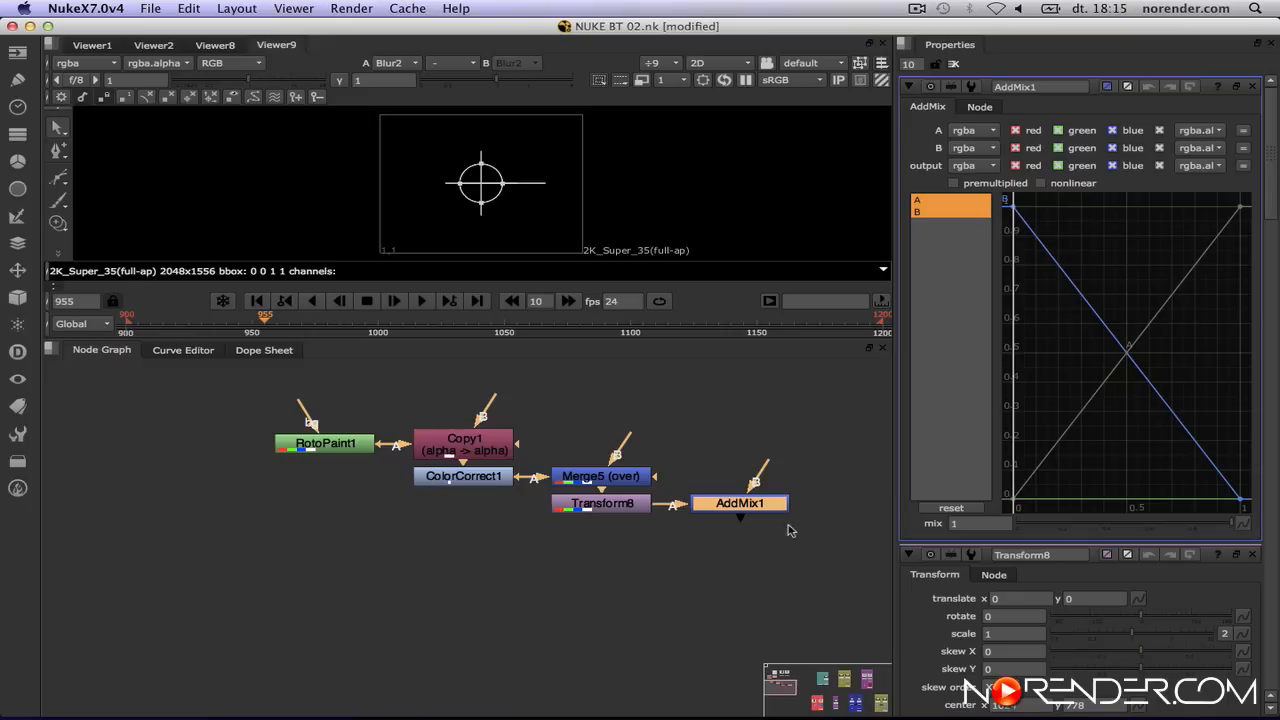
# Add an unconnected Viewer node in an empty area of the node graph, away from the RotoPaint chain.
pyautogui.click(816, 556)
pyautogui.moveTo(716, 610); pyautogui.dragTo(699, 590, button='middle')
pyautogui.scroll(5, 699, 590)
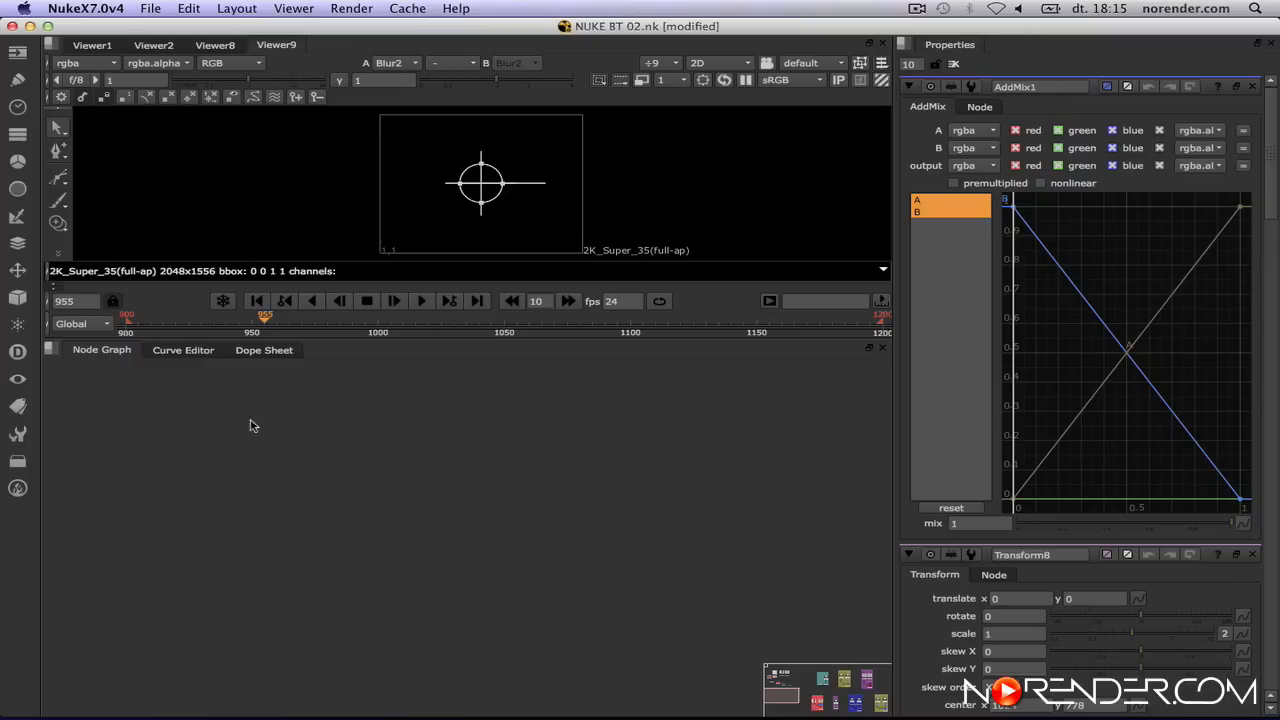
pyautogui.rightClick(320, 433)
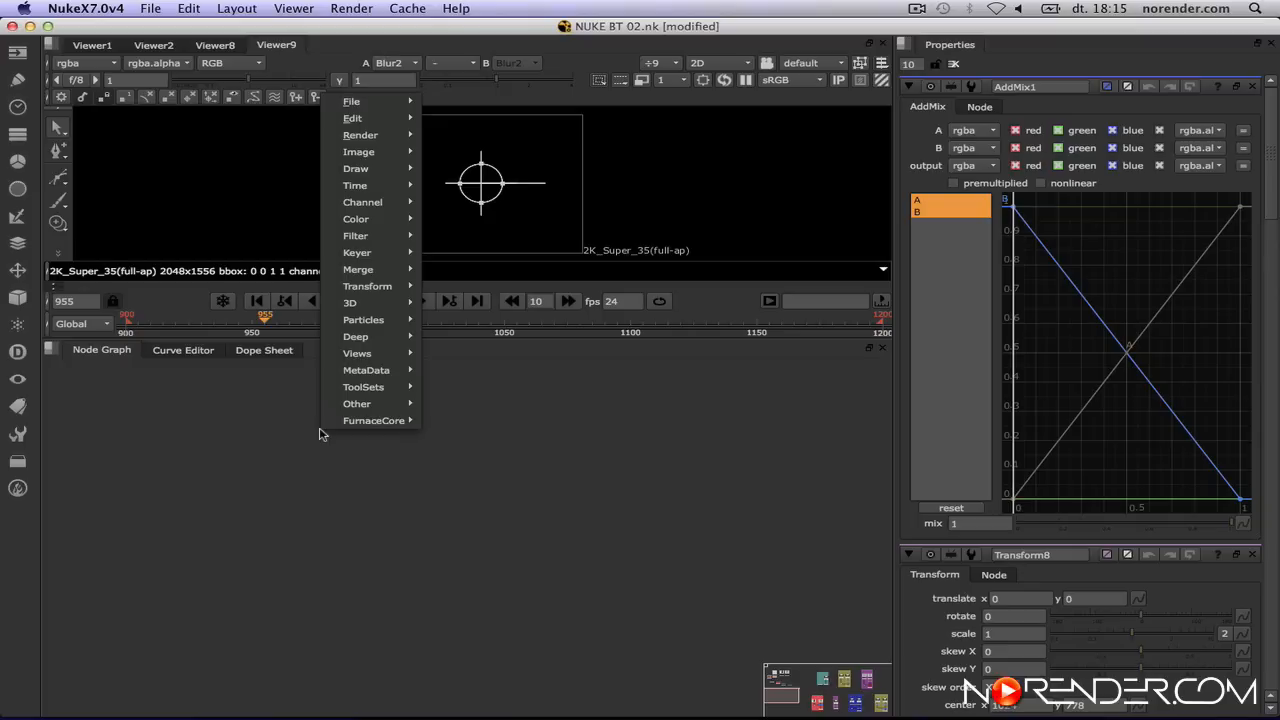
pyautogui.moveTo(396, 153)
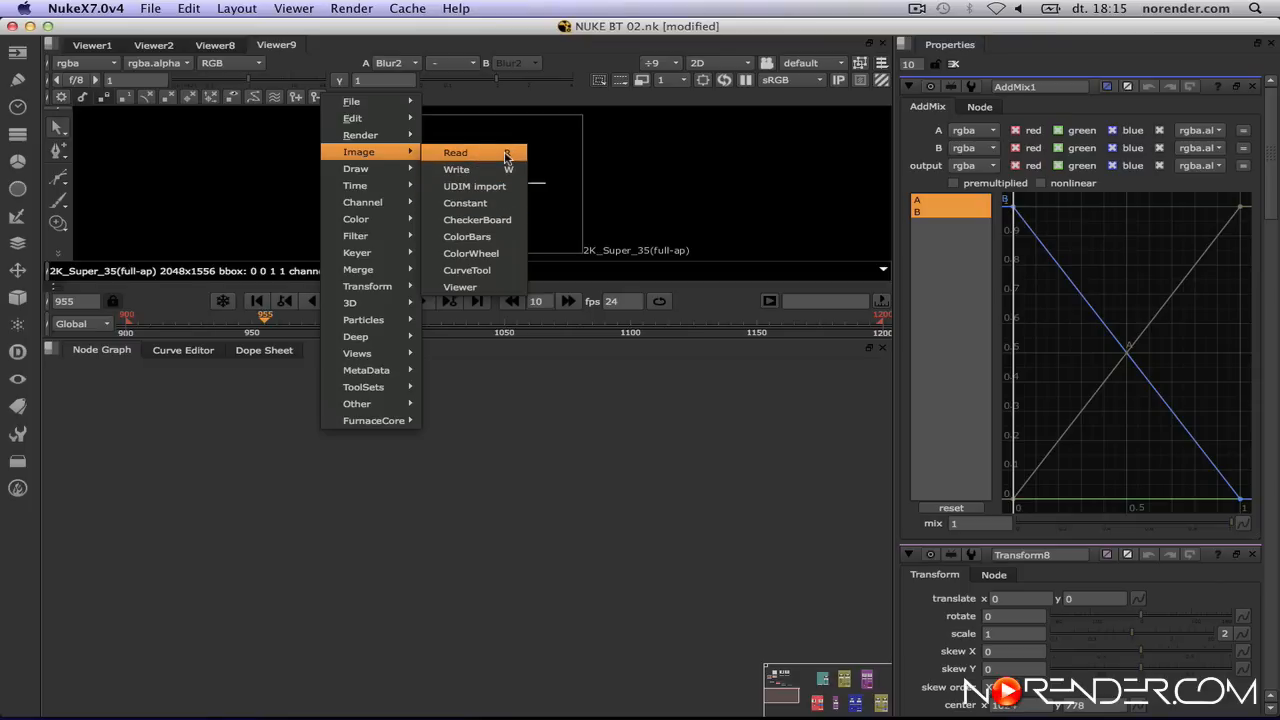
pyautogui.click(460, 287)
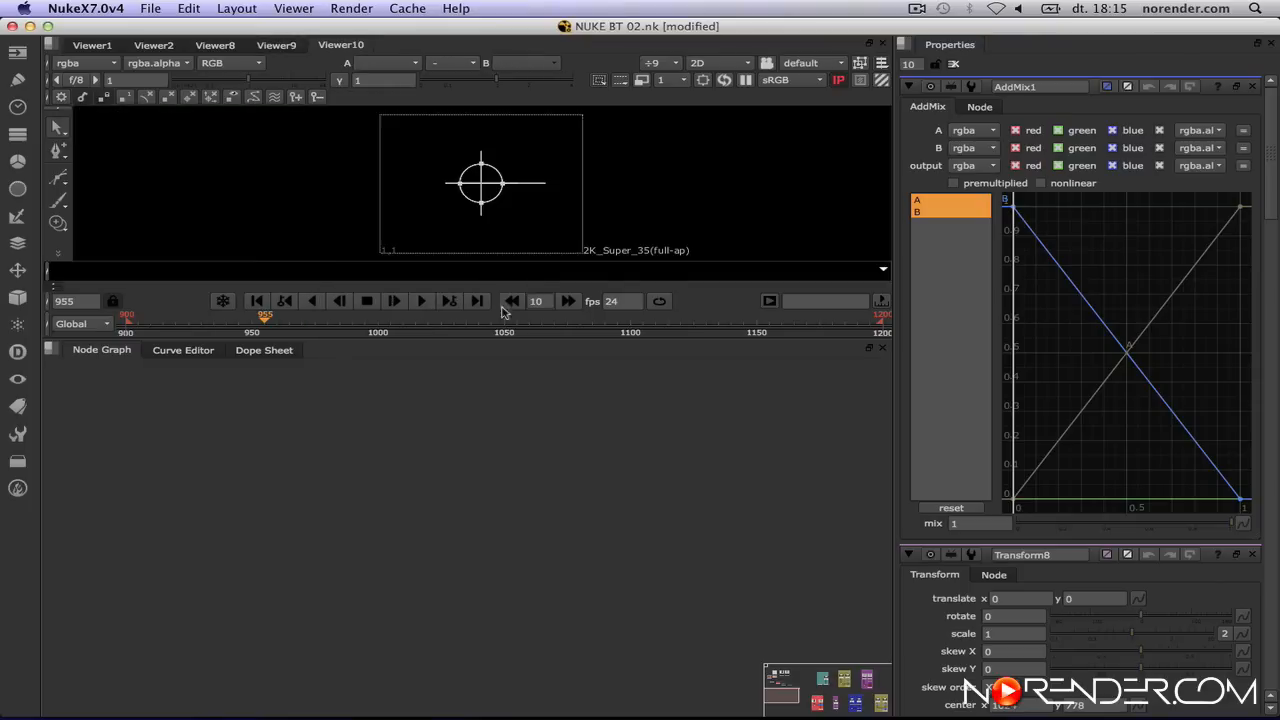
pyautogui.moveTo(334, 437); pyautogui.dragTo(393, 546)
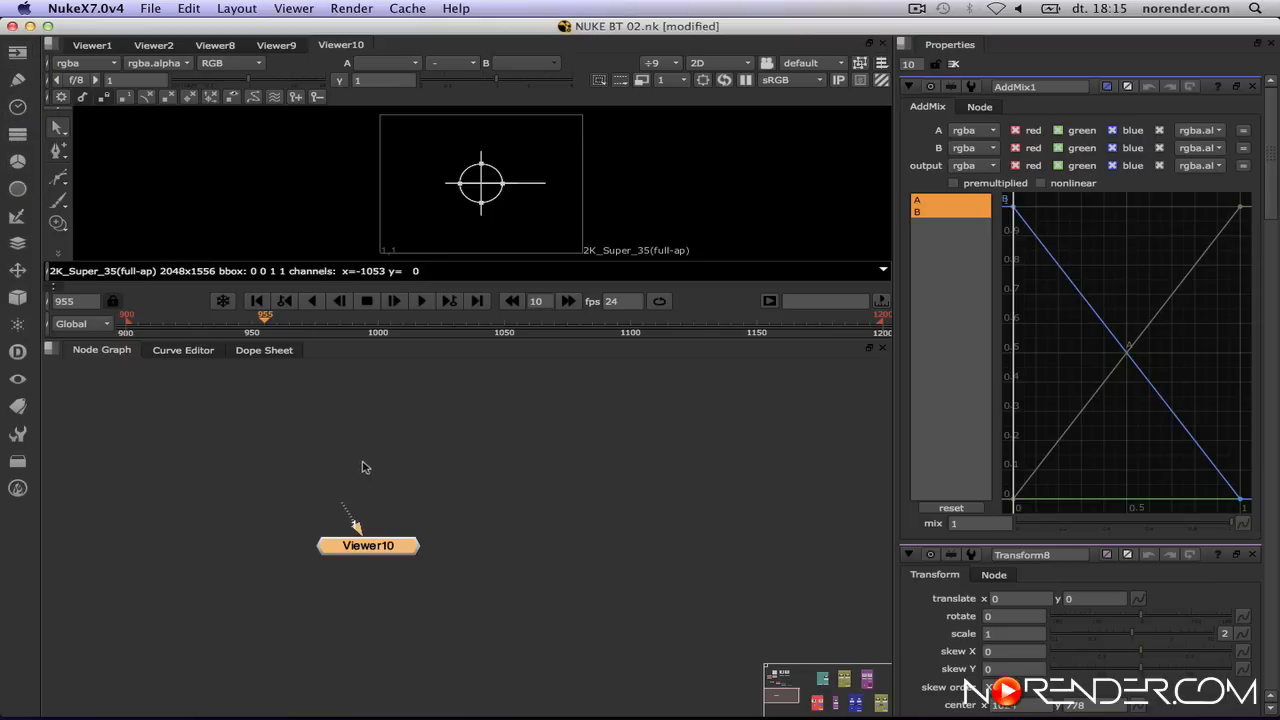
pyautogui.press('Tab')
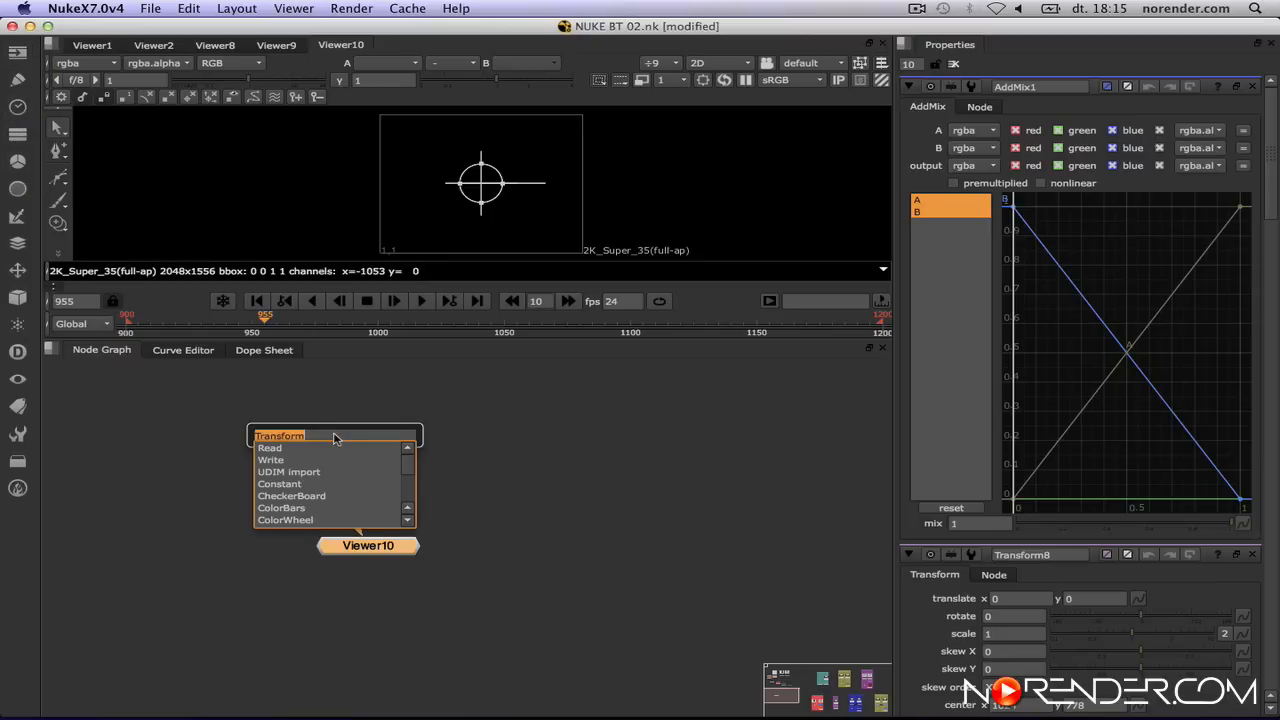
pyautogui.press('Escape')
pyautogui.press('Escape')
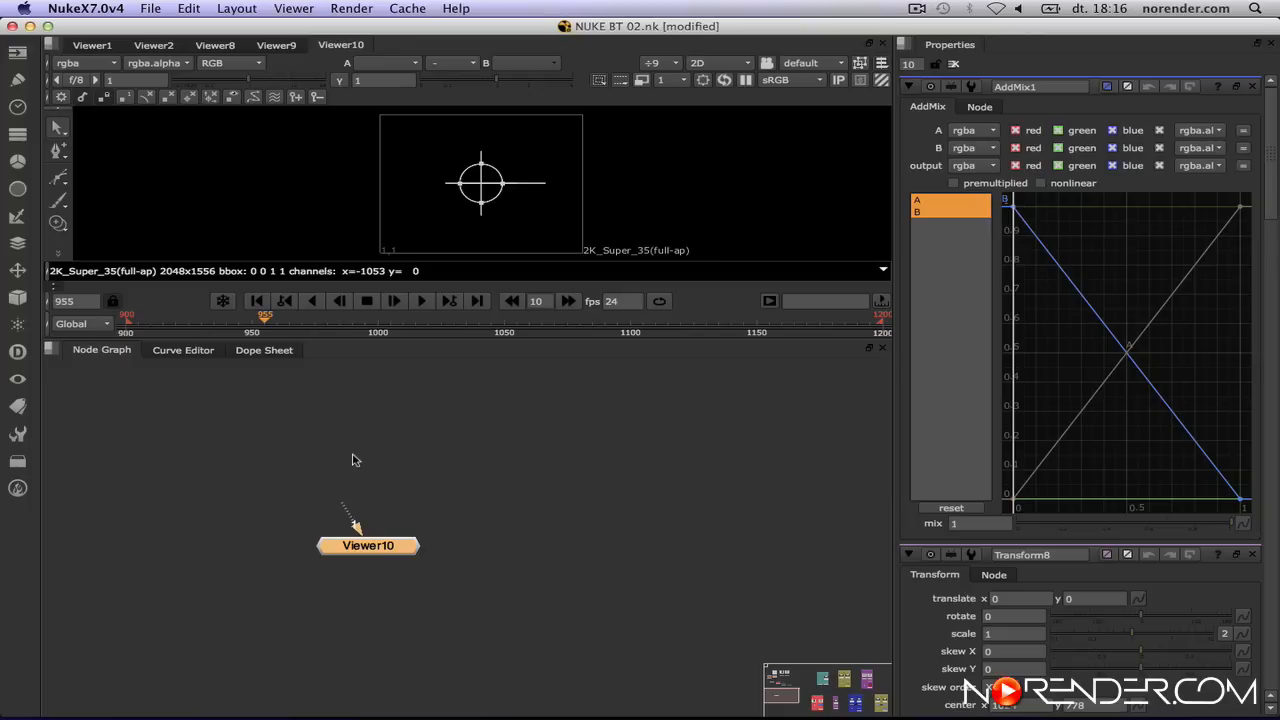
pyautogui.moveTo(466, 457)
pyautogui.mouseDown(button='middle')
pyautogui.moveTo(460, 623)
pyautogui.moveTo(432, 651)
pyautogui.moveTo(457, 471)
pyautogui.mouseUp(button='middle')
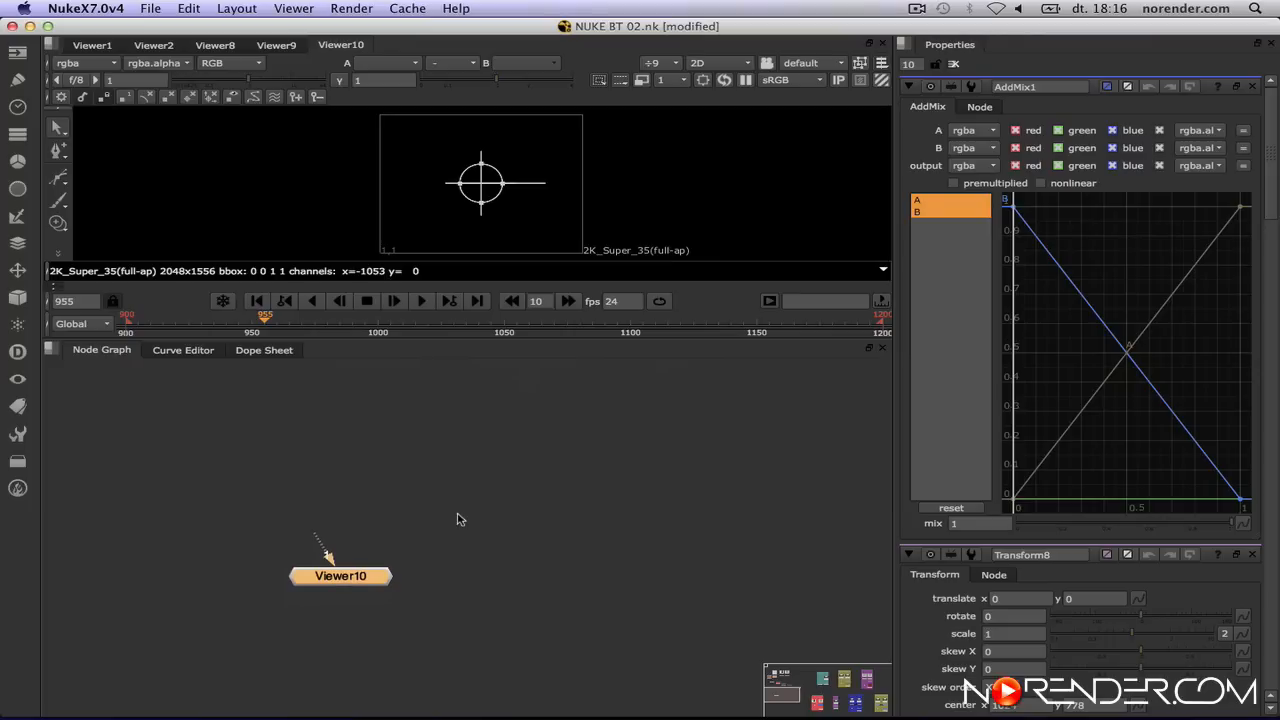
pyautogui.rightClick(457, 519)
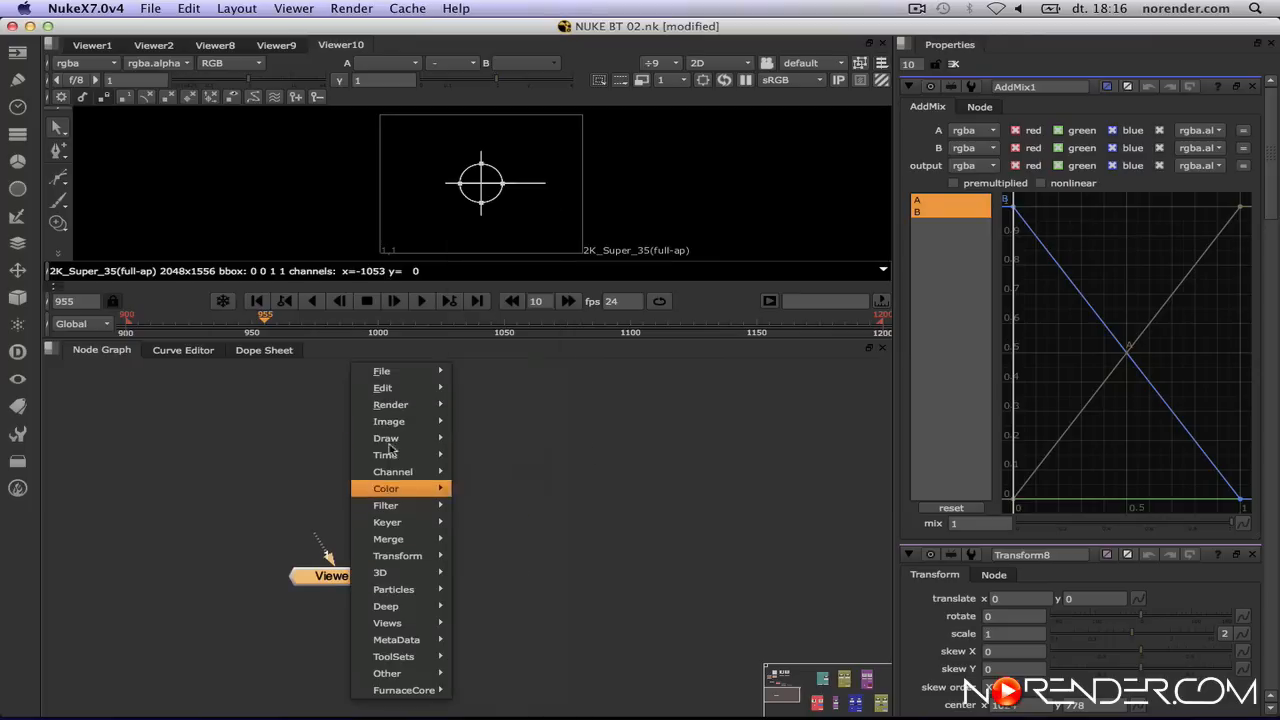
pyautogui.moveTo(393, 421)
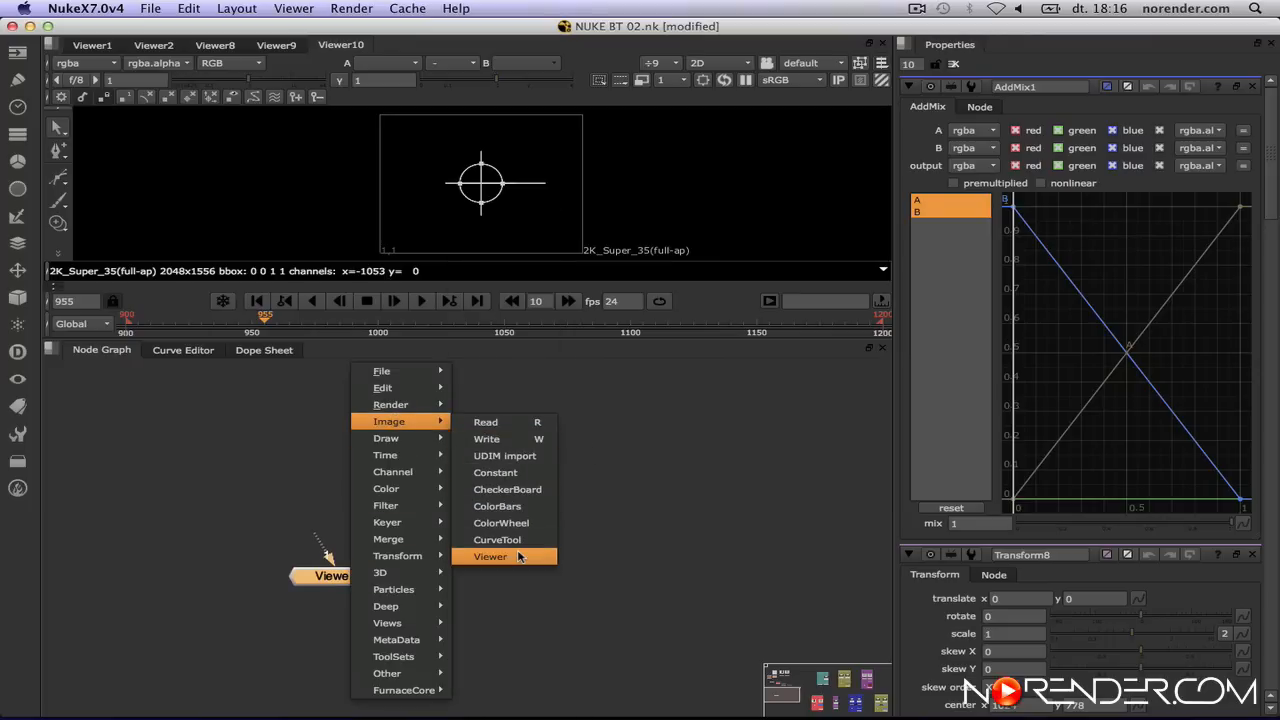
pyautogui.click(760, 476)
pyautogui.click(735, 500)
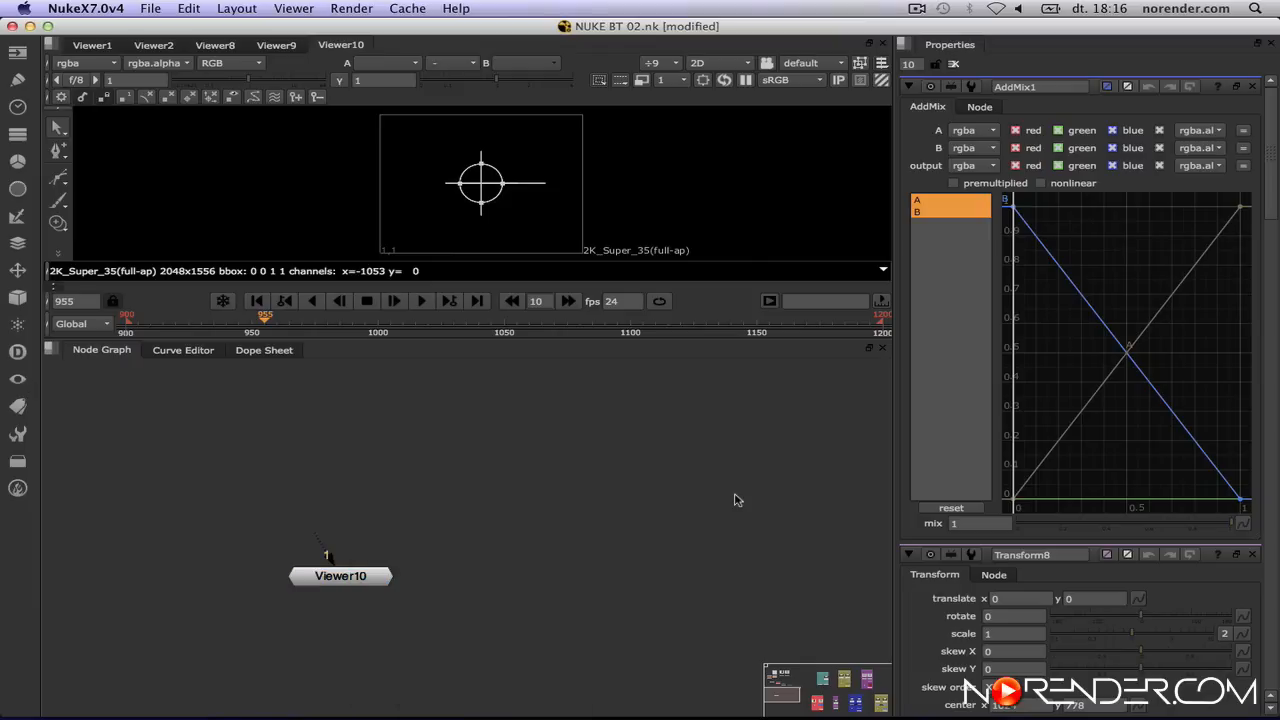
# Delete the unconnected Viewer node from the node graph.
pyautogui.click(370, 584)
pyautogui.press('Delete')
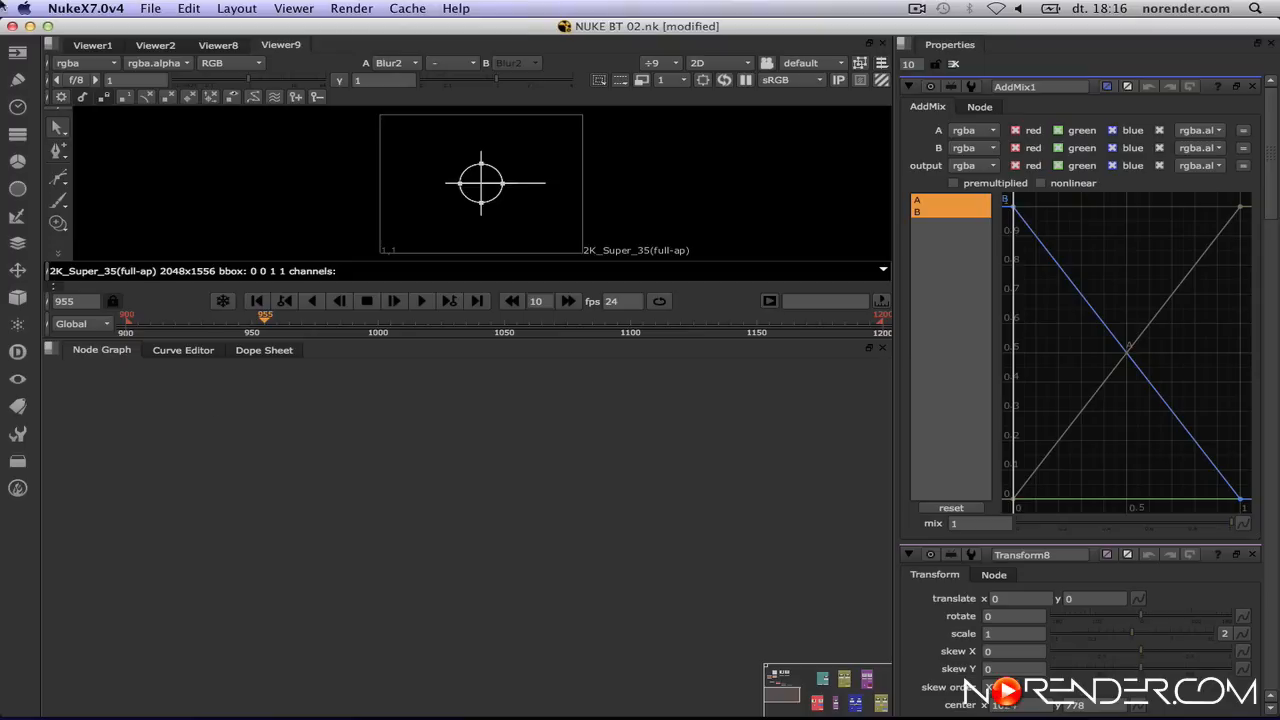
# Add a CheckerBoard node and a ColorBars node side by side in the empty area of the node graph, leaving them unconnected.
pyautogui.click(19, 55)
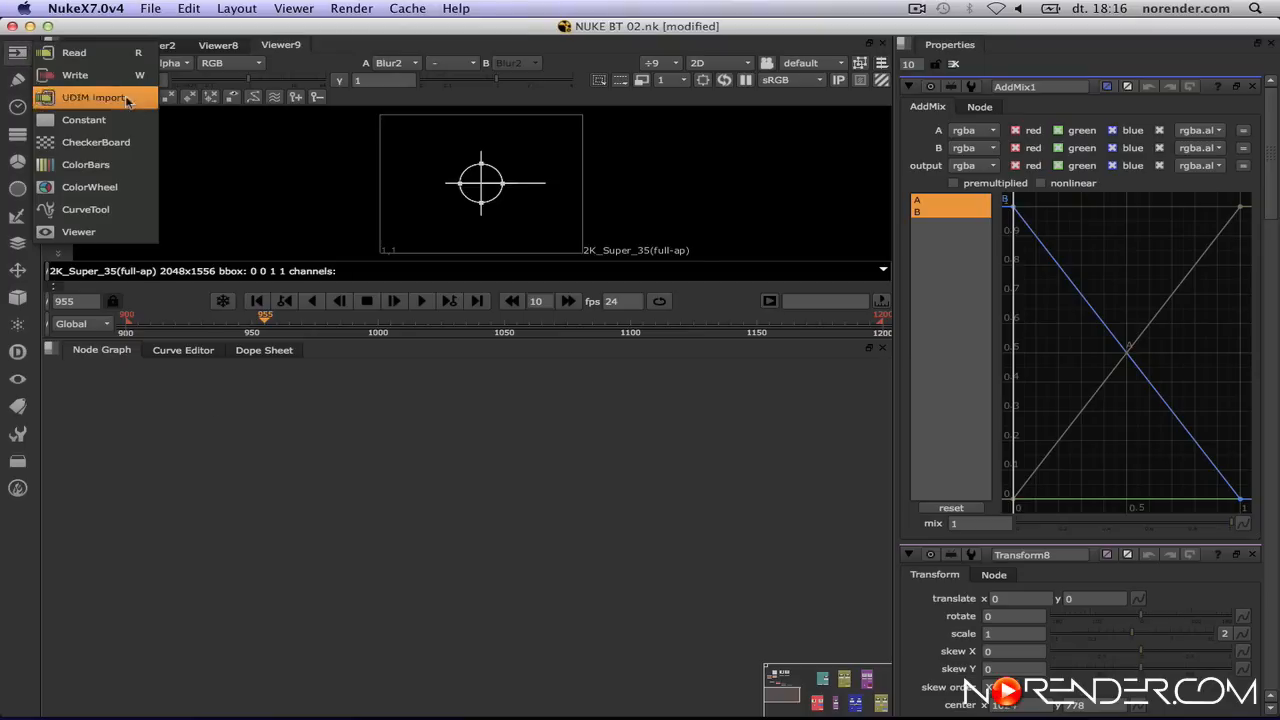
pyautogui.click(96, 142)
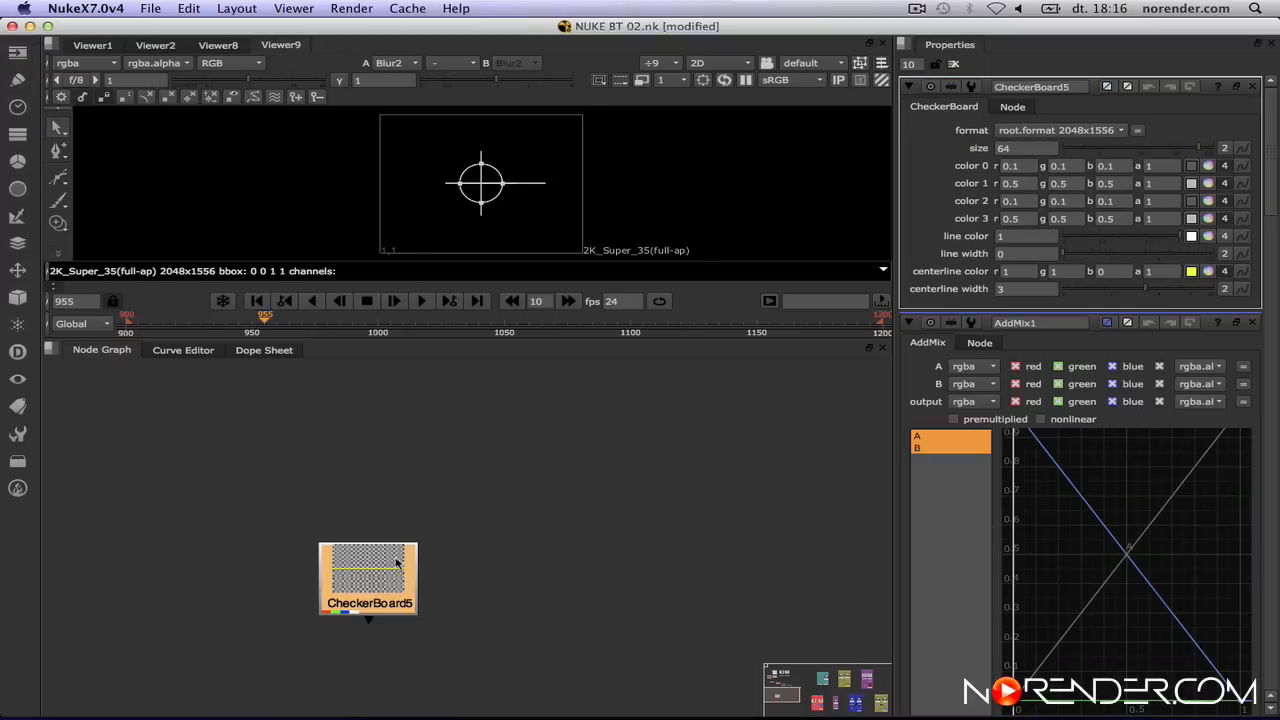
pyautogui.moveTo(398, 564); pyautogui.dragTo(329, 423)
pyautogui.click(16, 54)
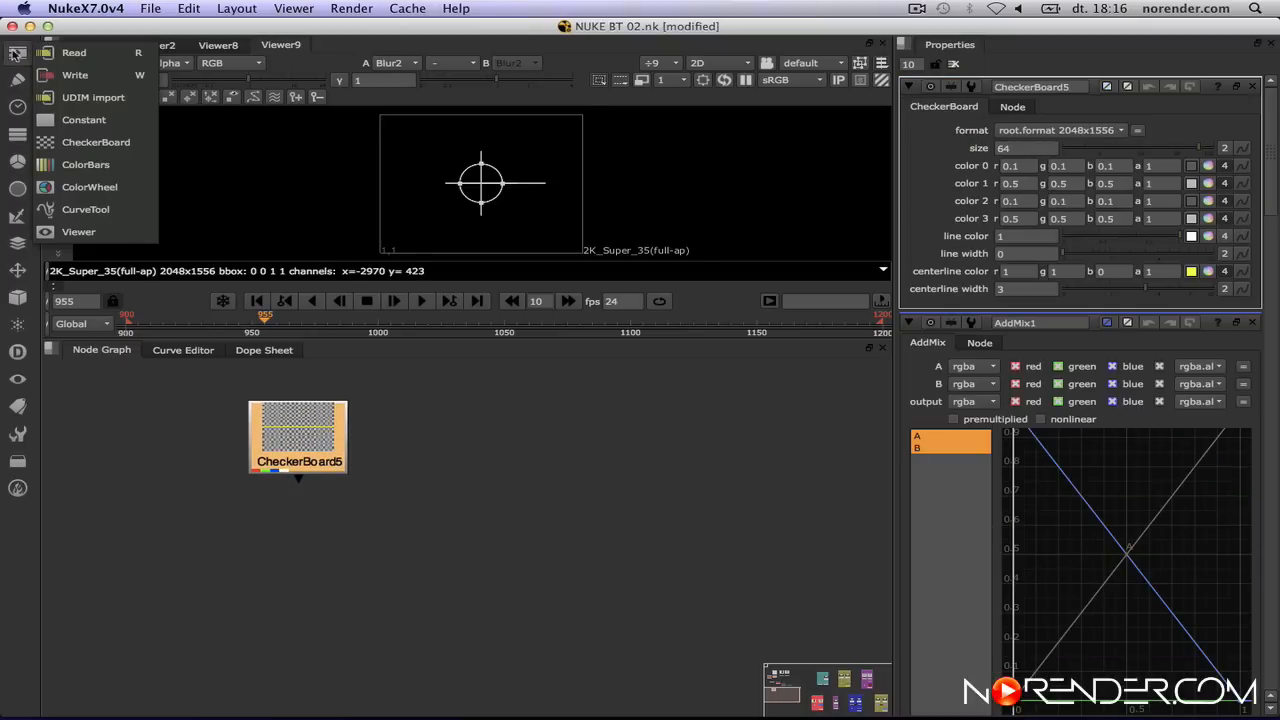
pyautogui.click(86, 164)
pyautogui.moveTo(324, 413); pyautogui.dragTo(426, 430)
pyautogui.click(549, 475)
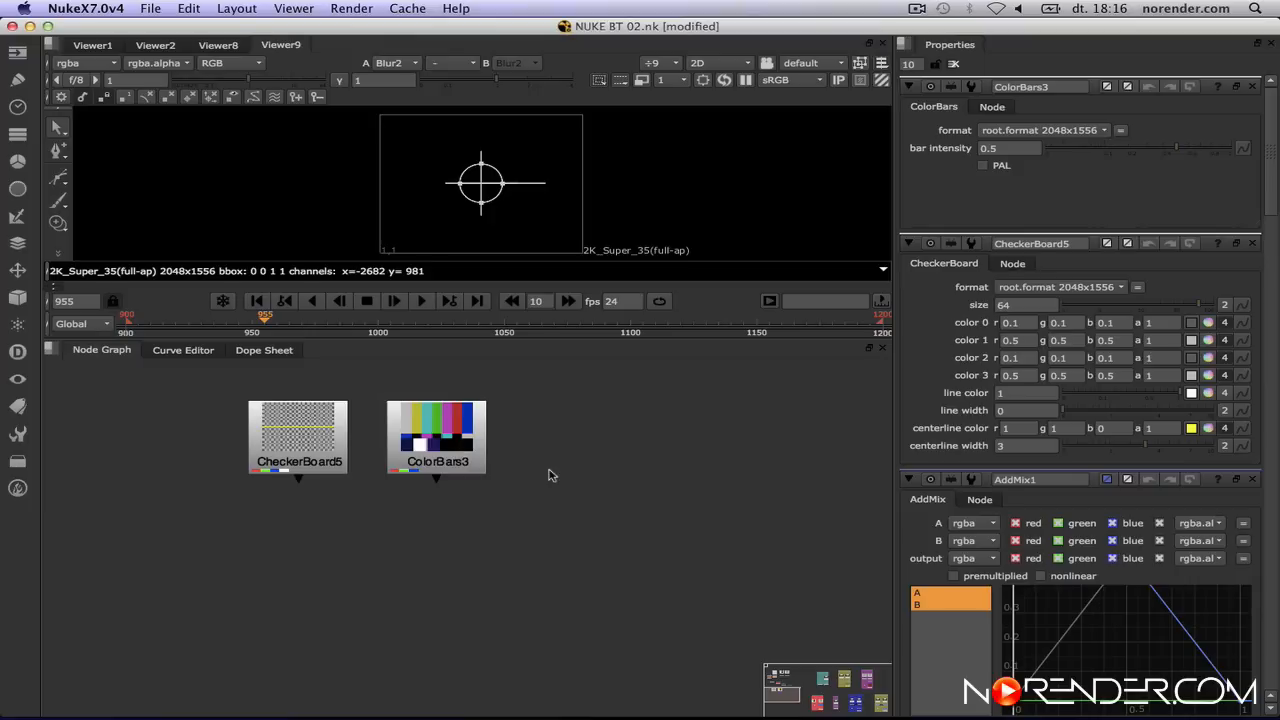
# Merge the two image nodes, with the CheckerBoard feeding input A and the ColorBars feeding input B.
pyautogui.click(329, 441)
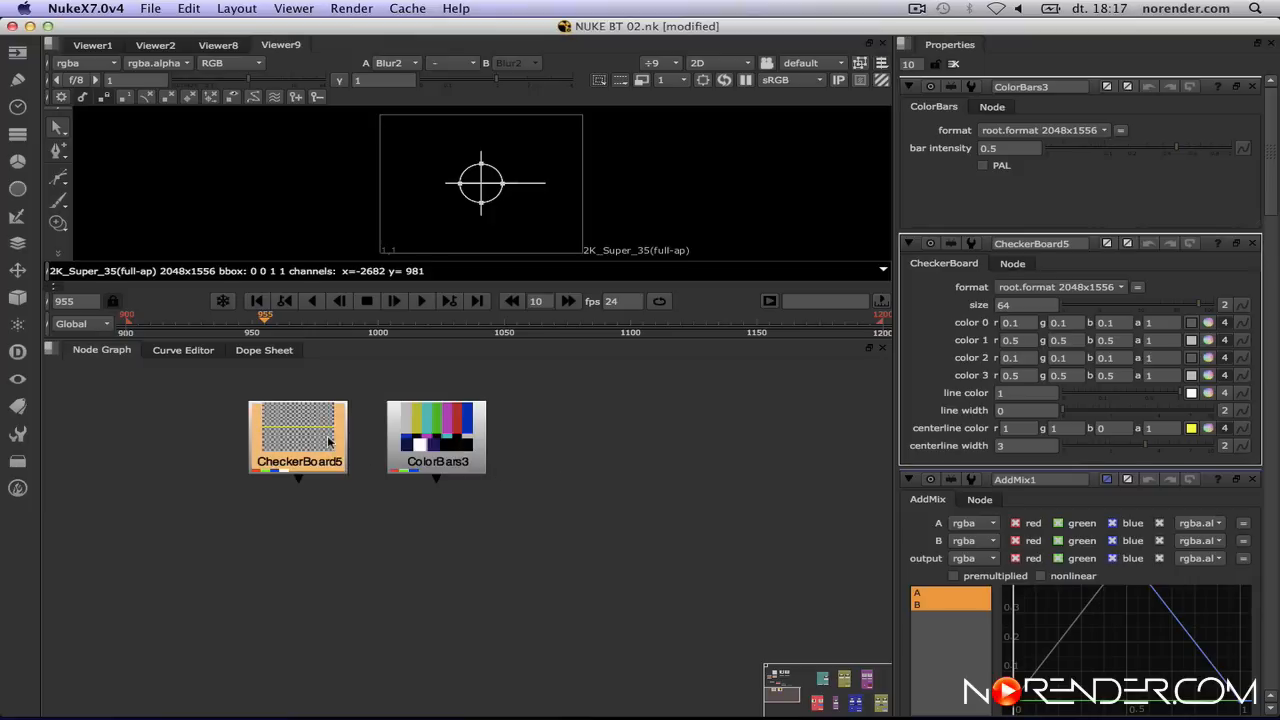
pyautogui.keyDown('shift'); pyautogui.click(456, 437); pyautogui.keyUp('shift')
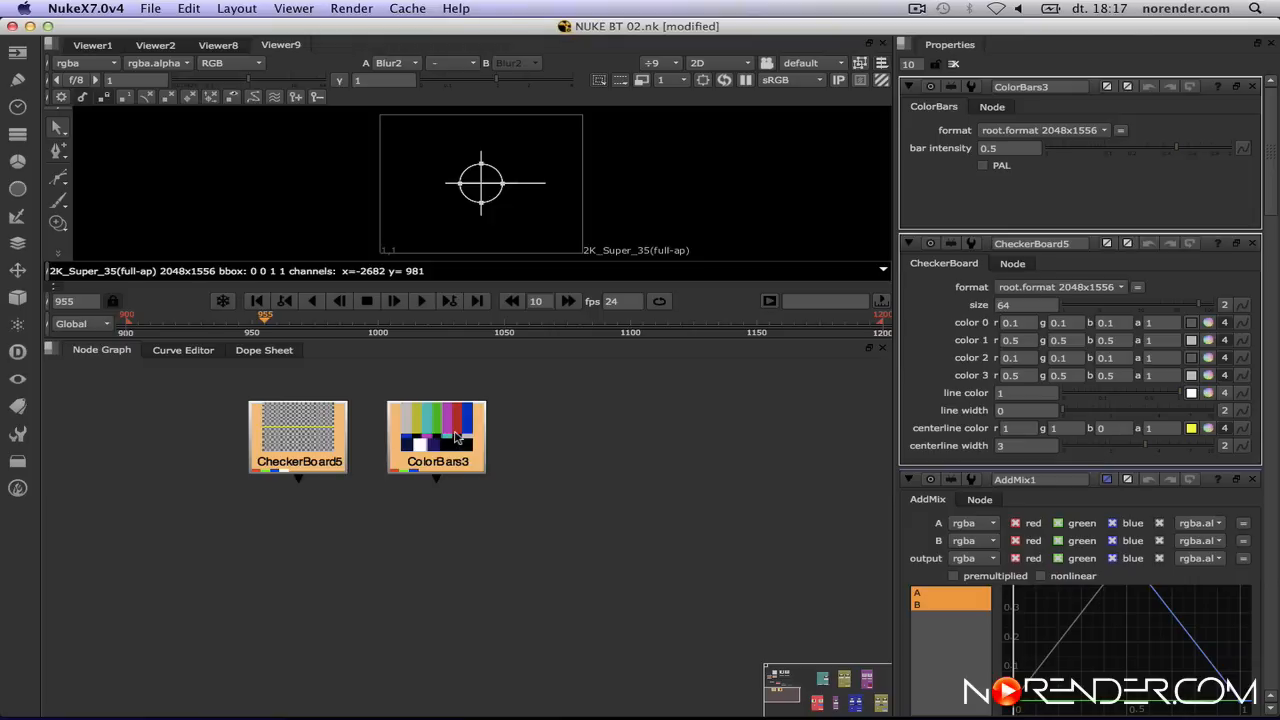
pyautogui.press('m')
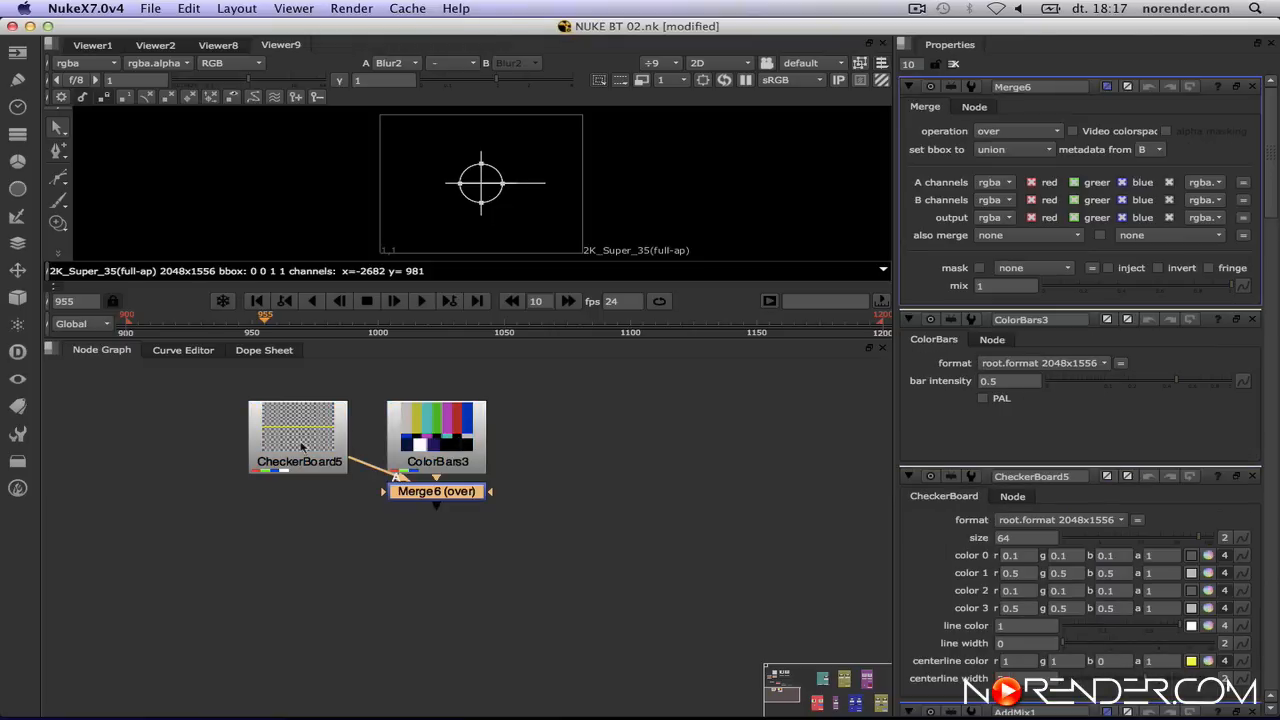
# Rearrange the tree so the CheckerBoard sits level with the Merge on its left and the ColorBars stands directly above the Merge.
pyautogui.moveTo(301, 447); pyautogui.dragTo(290, 487)
pyautogui.click(420, 490)
pyautogui.moveTo(420, 490); pyautogui.dragTo(422, 524)
pyautogui.moveTo(272, 477); pyautogui.dragTo(269, 523)
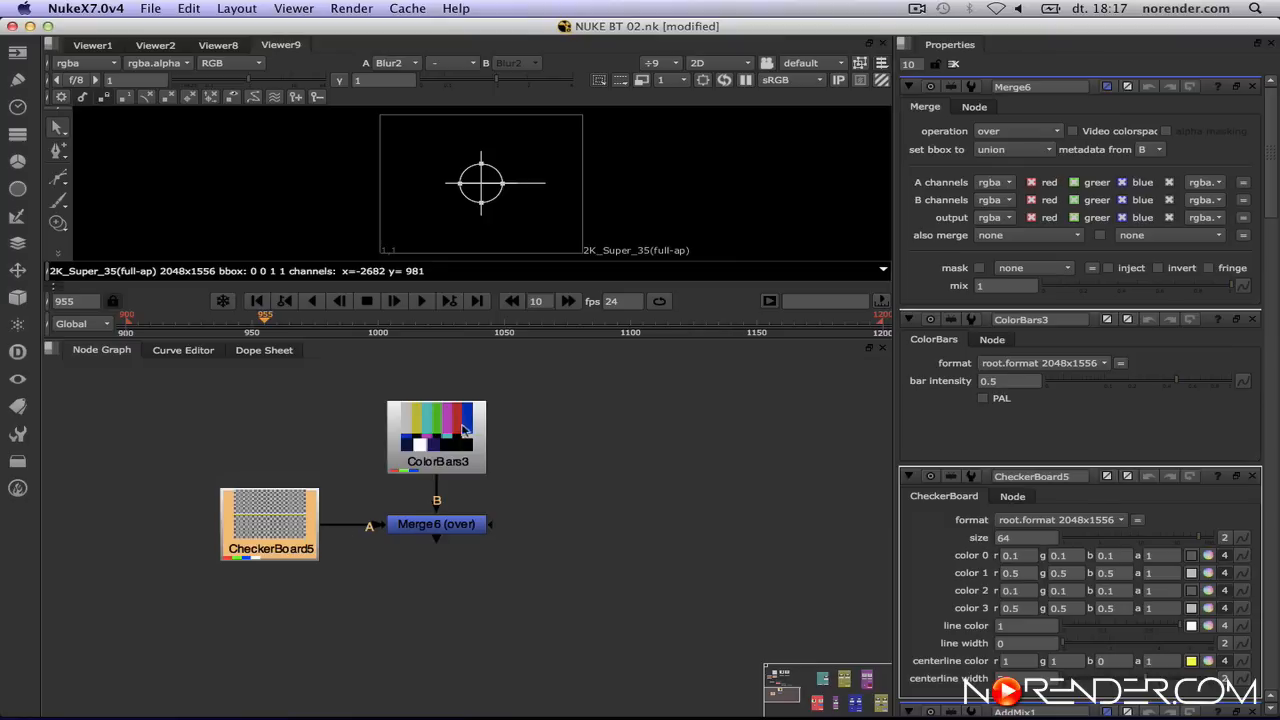
pyautogui.moveTo(464, 434); pyautogui.dragTo(462, 410)
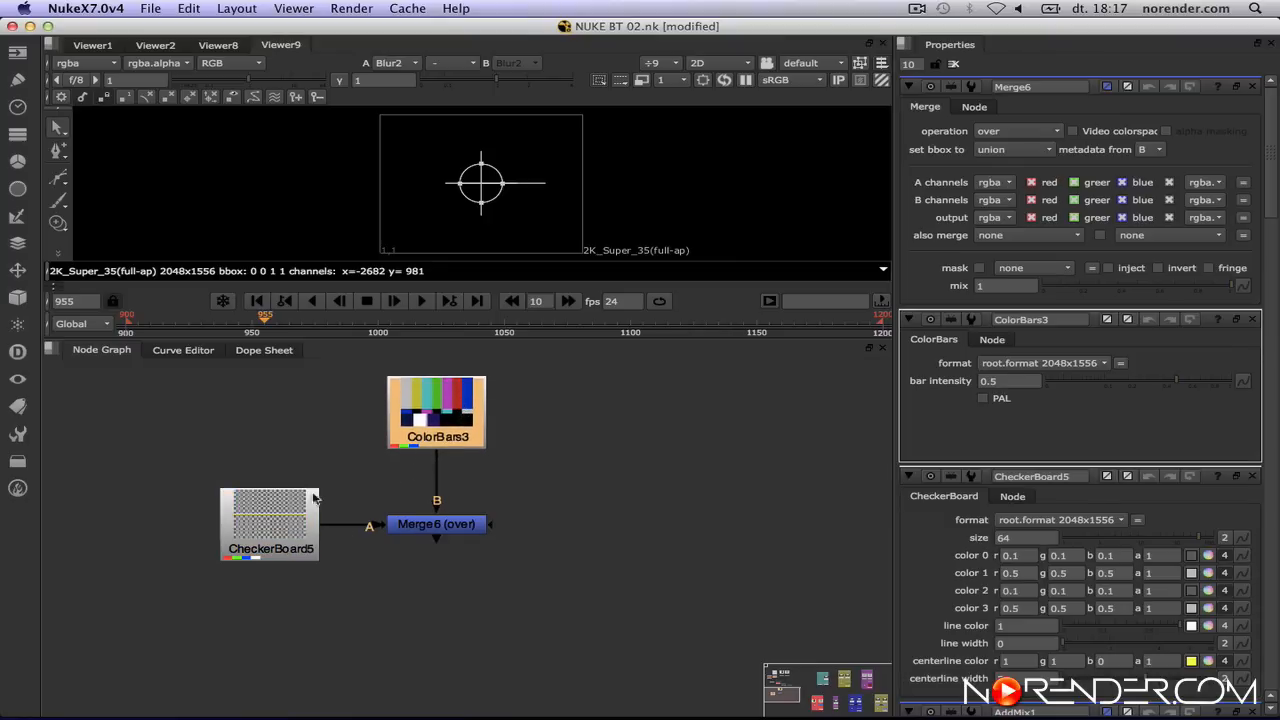
pyautogui.click(278, 516)
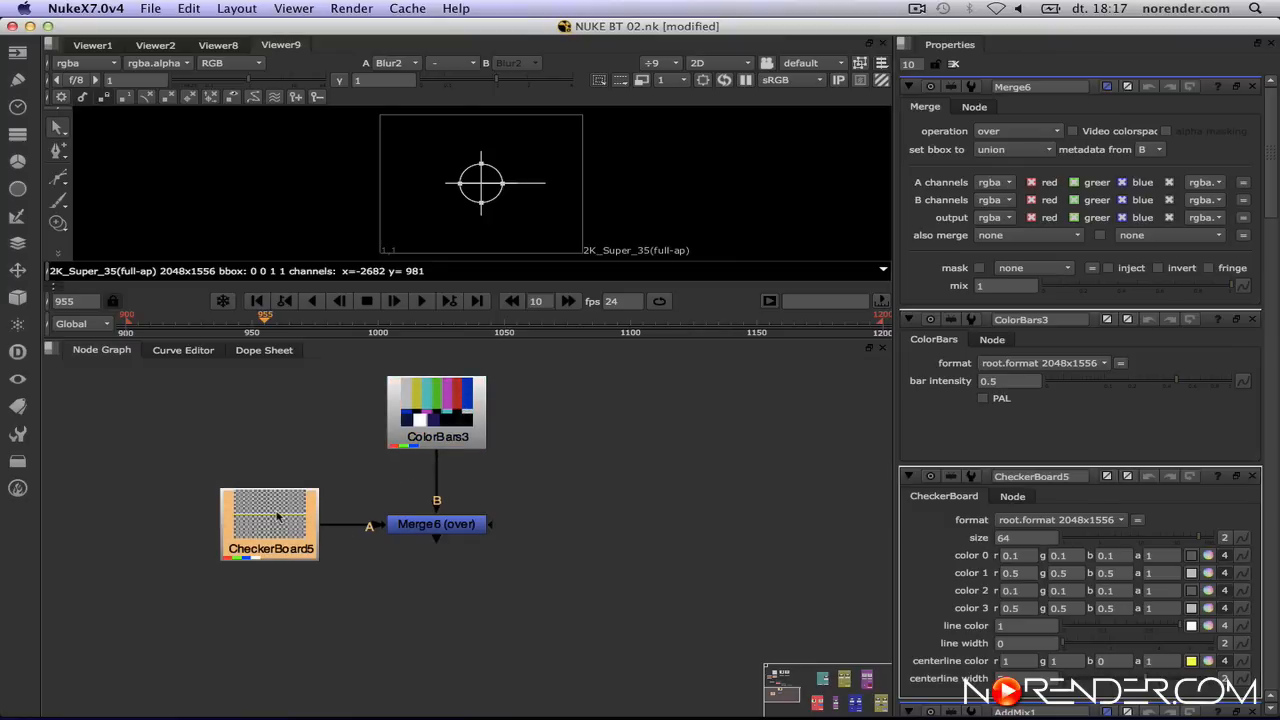
pyautogui.keyDown('shift'); pyautogui.click(445, 414); pyautogui.keyUp('shift')
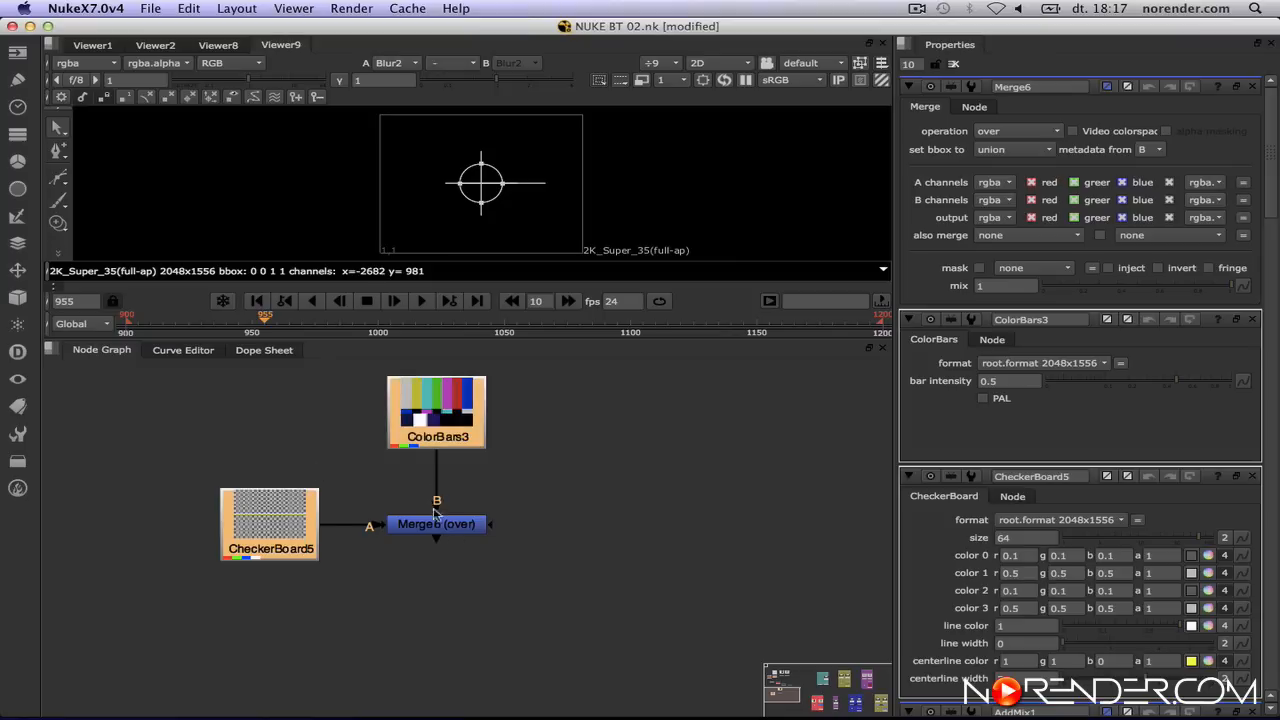
pyautogui.click(432, 527)
pyautogui.click(408, 633)
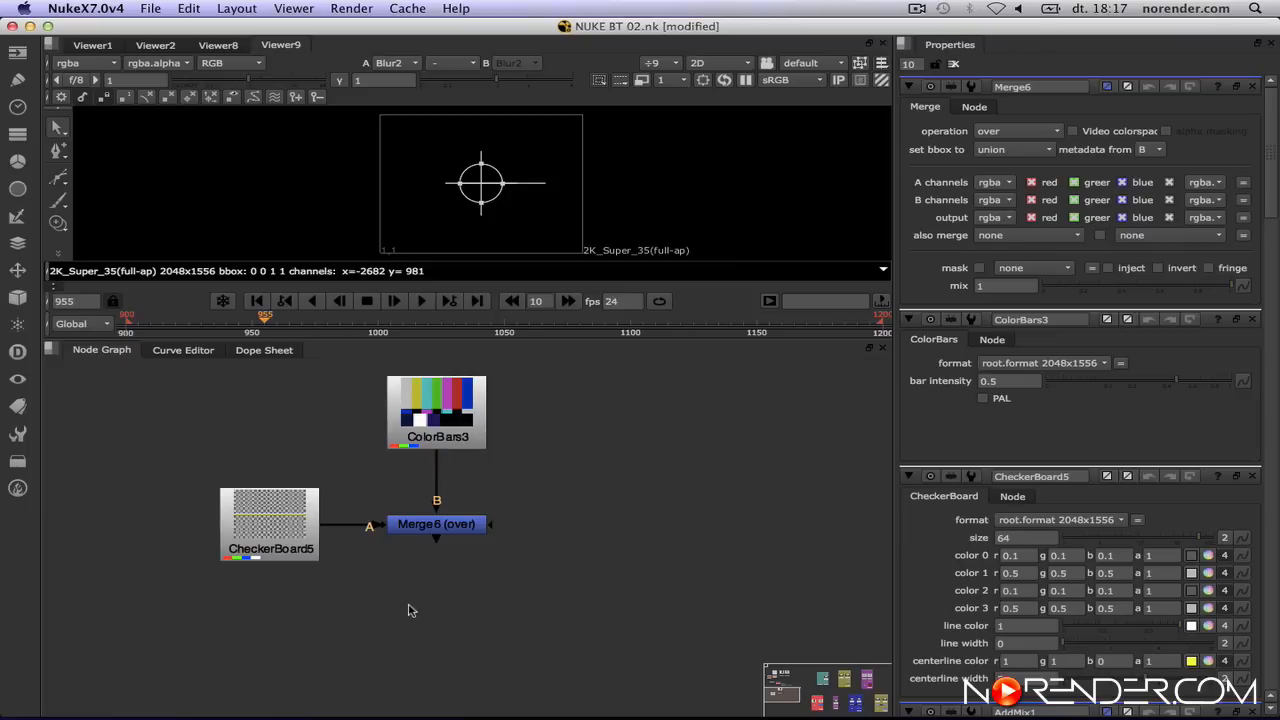
pyautogui.click(262, 540)
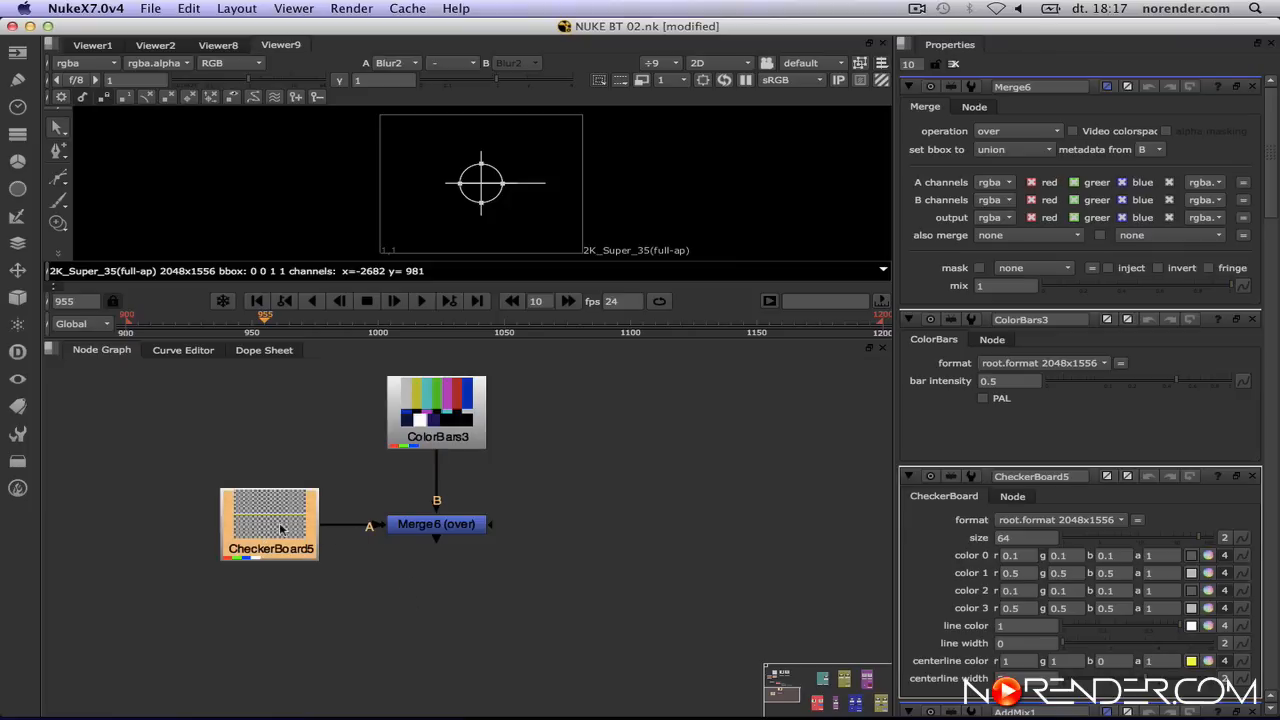
pyautogui.click(463, 420)
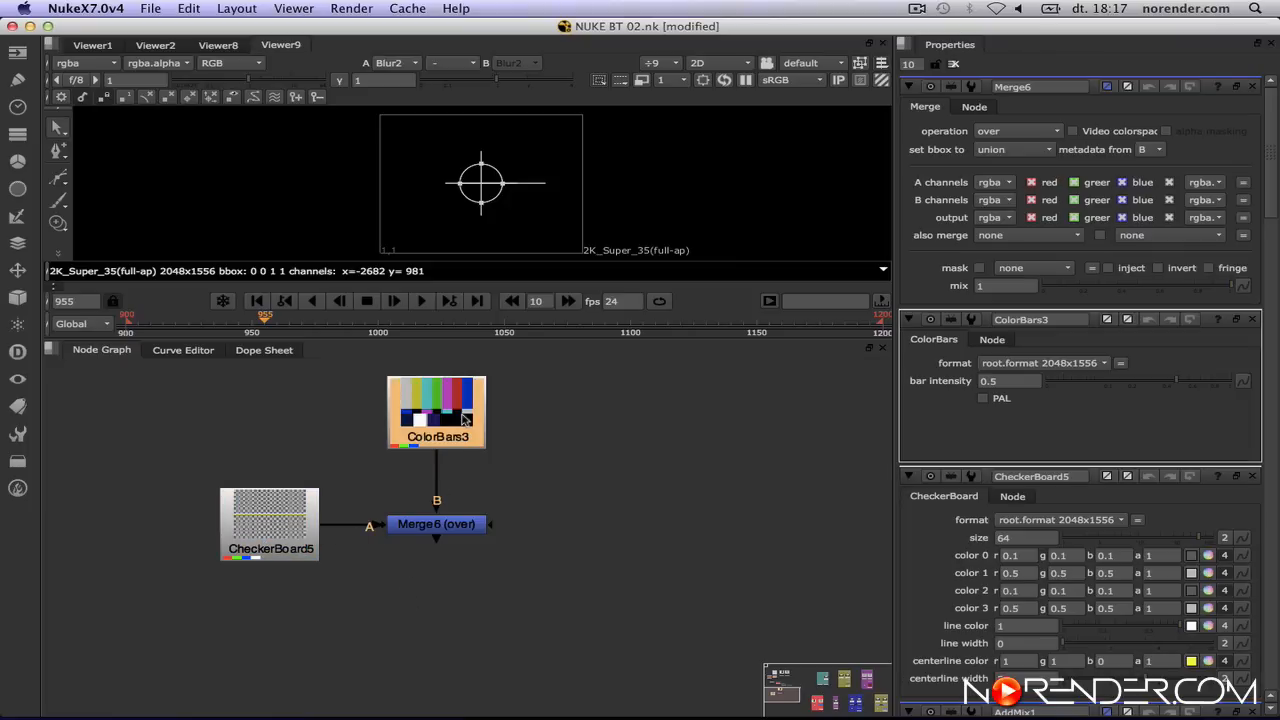
pyautogui.click(443, 532)
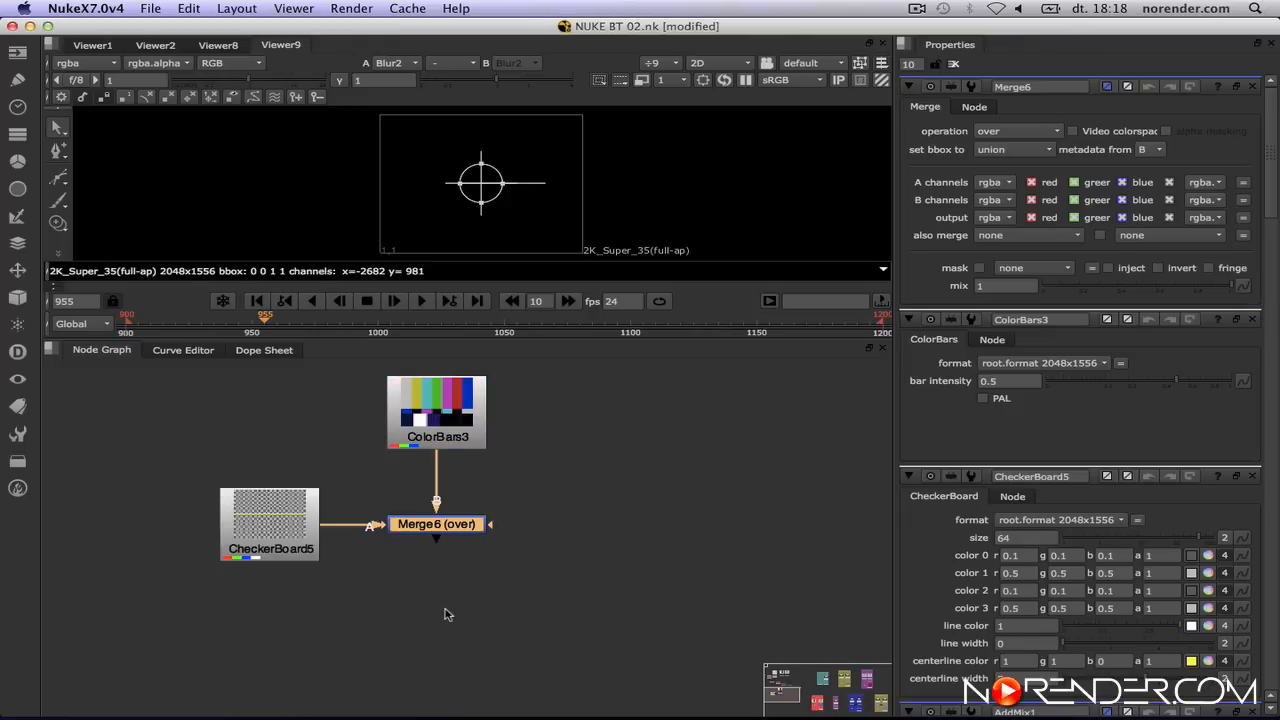
pyautogui.click(445, 610)
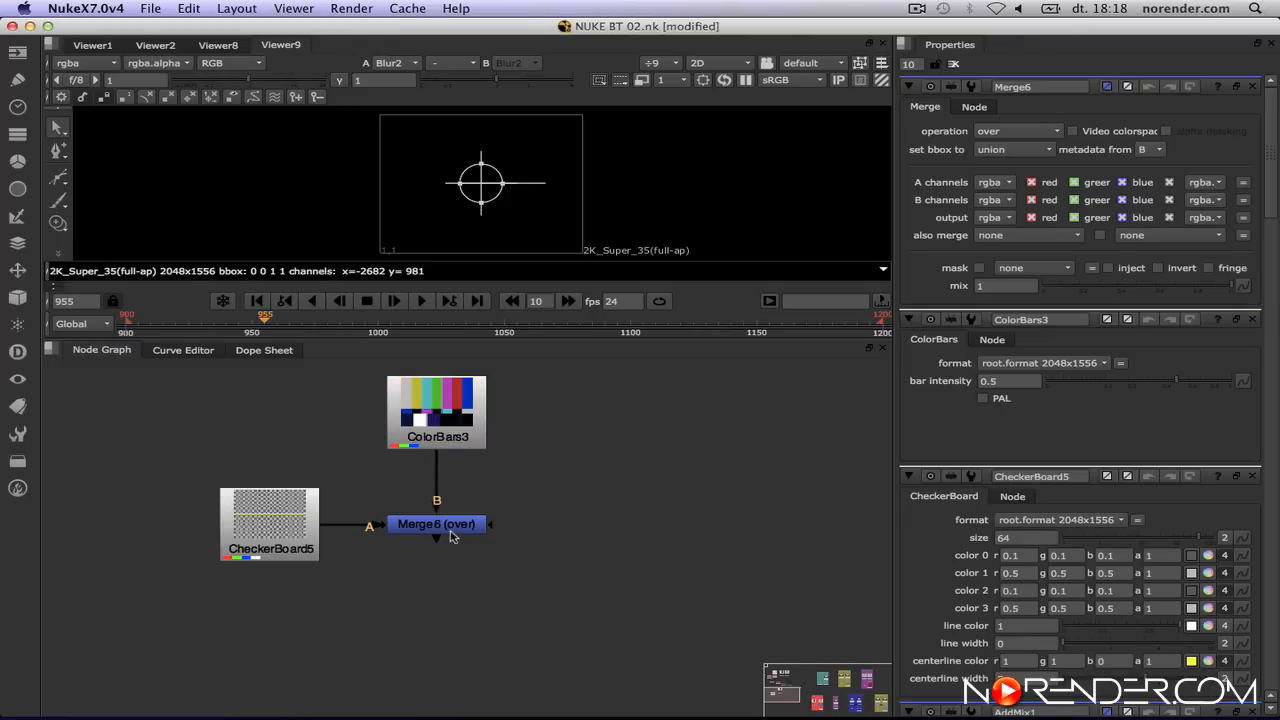
# Swap the Merge node's A and B inputs and swap them back again.
pyautogui.click(453, 535)
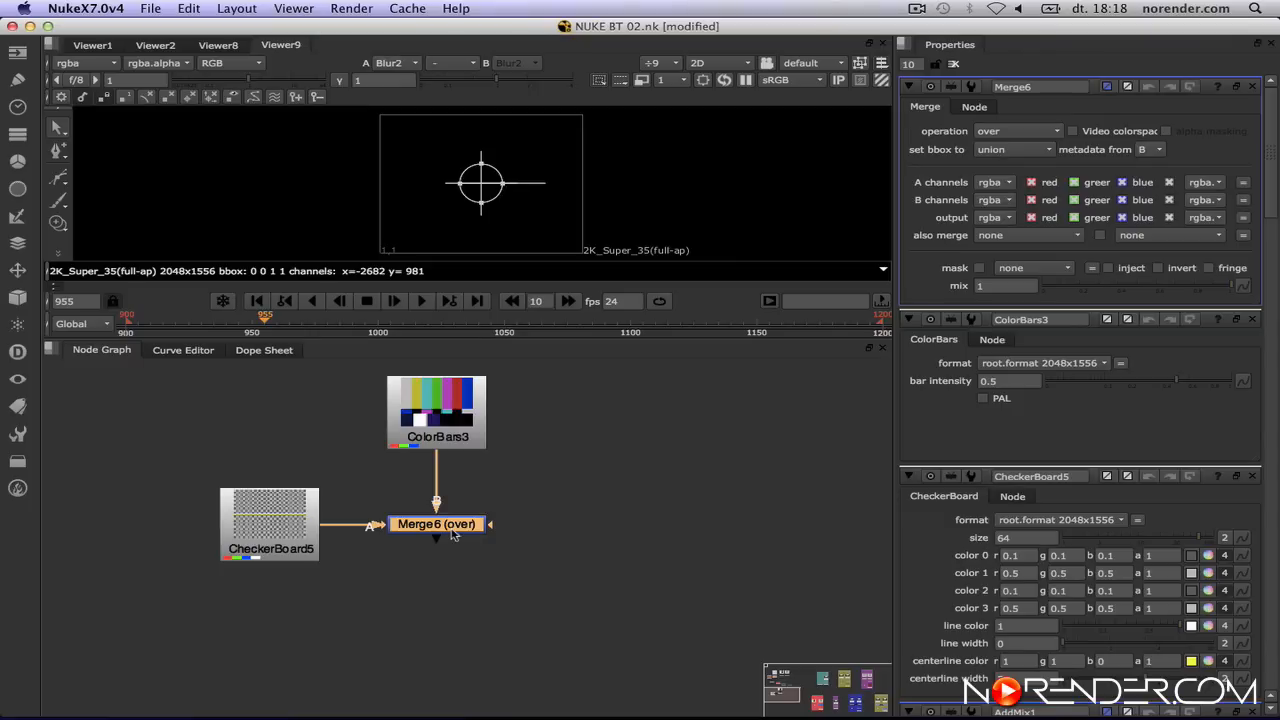
pyautogui.click(433, 600)
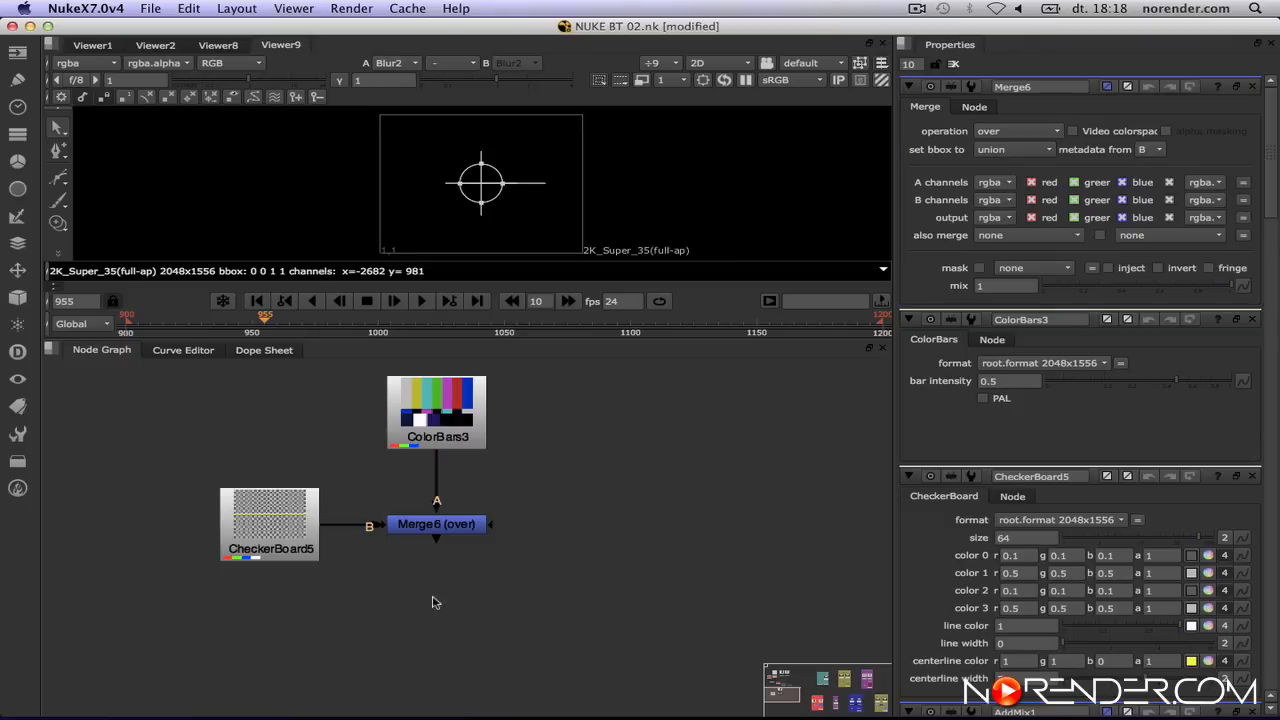
pyautogui.click(456, 527)
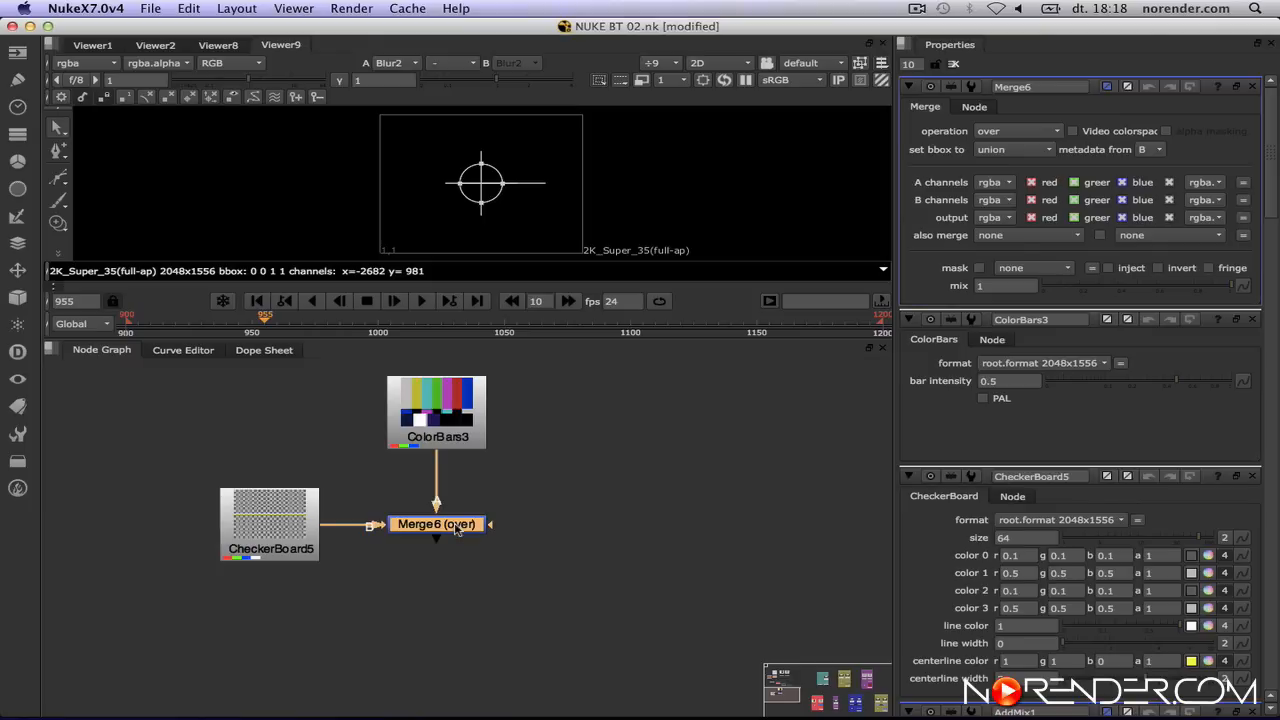
pyautogui.click(462, 546)
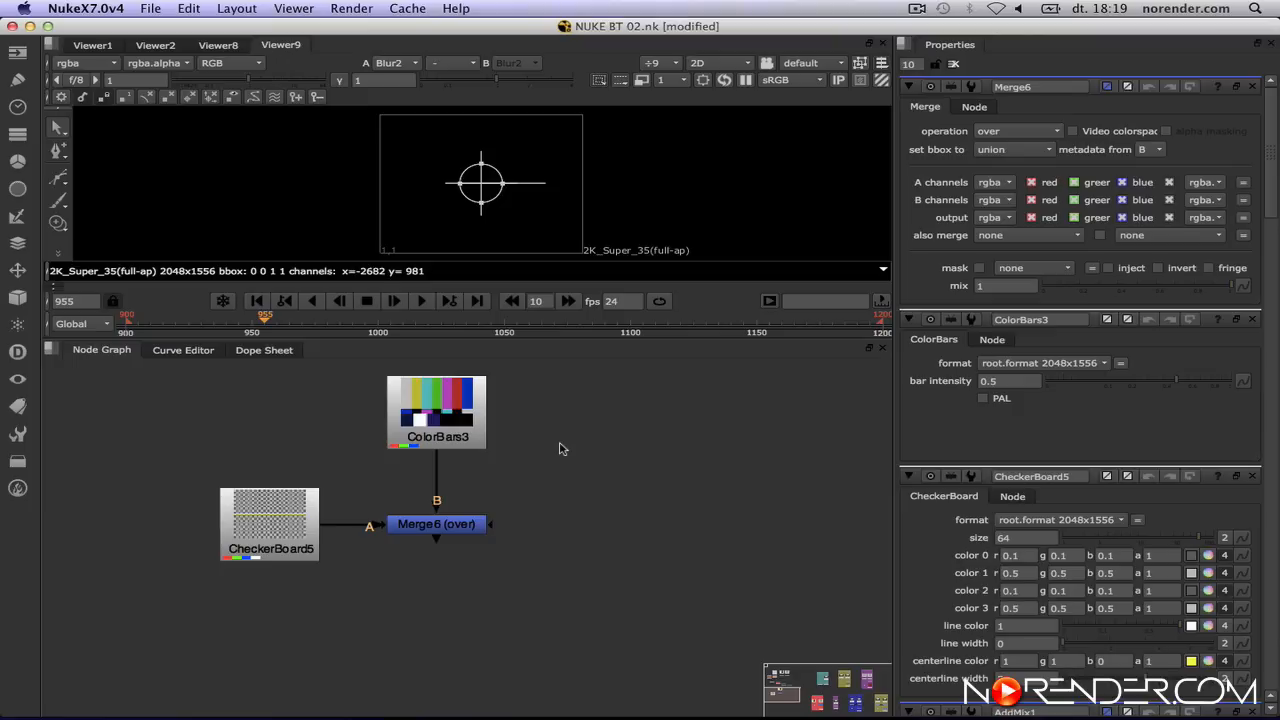
# Create an unconnected Transform node and insert it into the connection between the ColorBars and the Merge.
pyautogui.press('Tab')
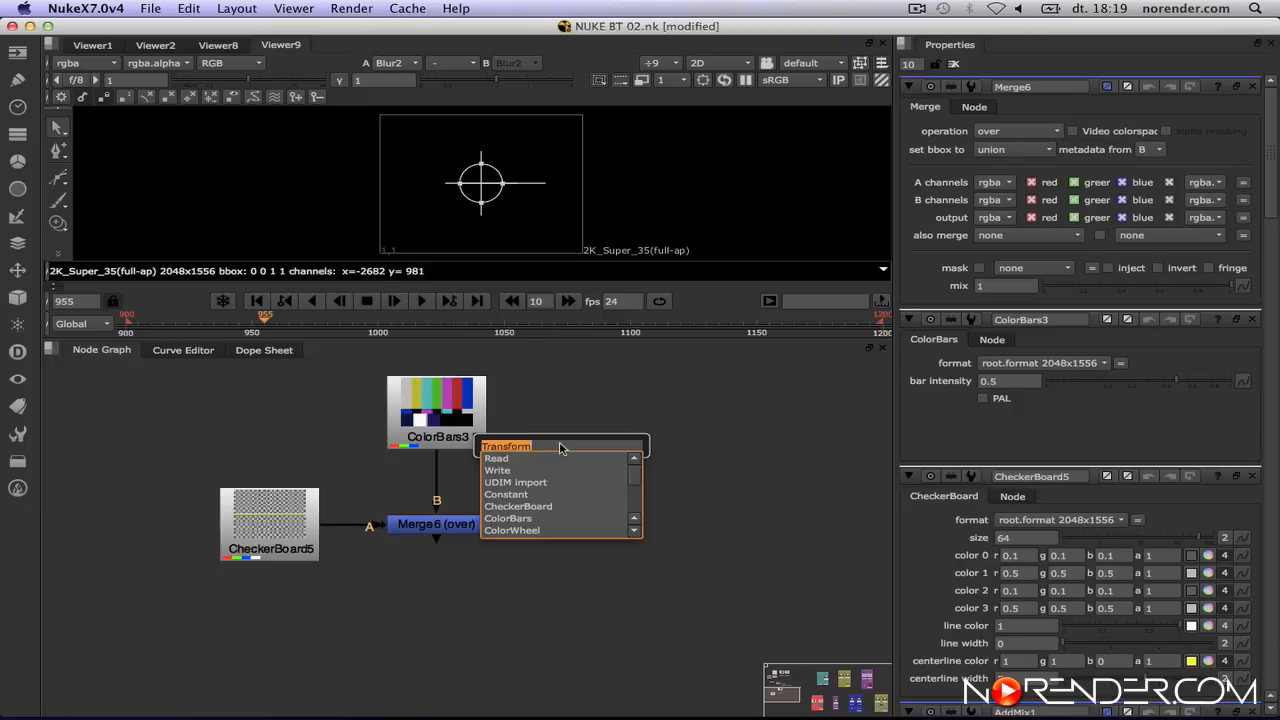
pyautogui.press('Return')
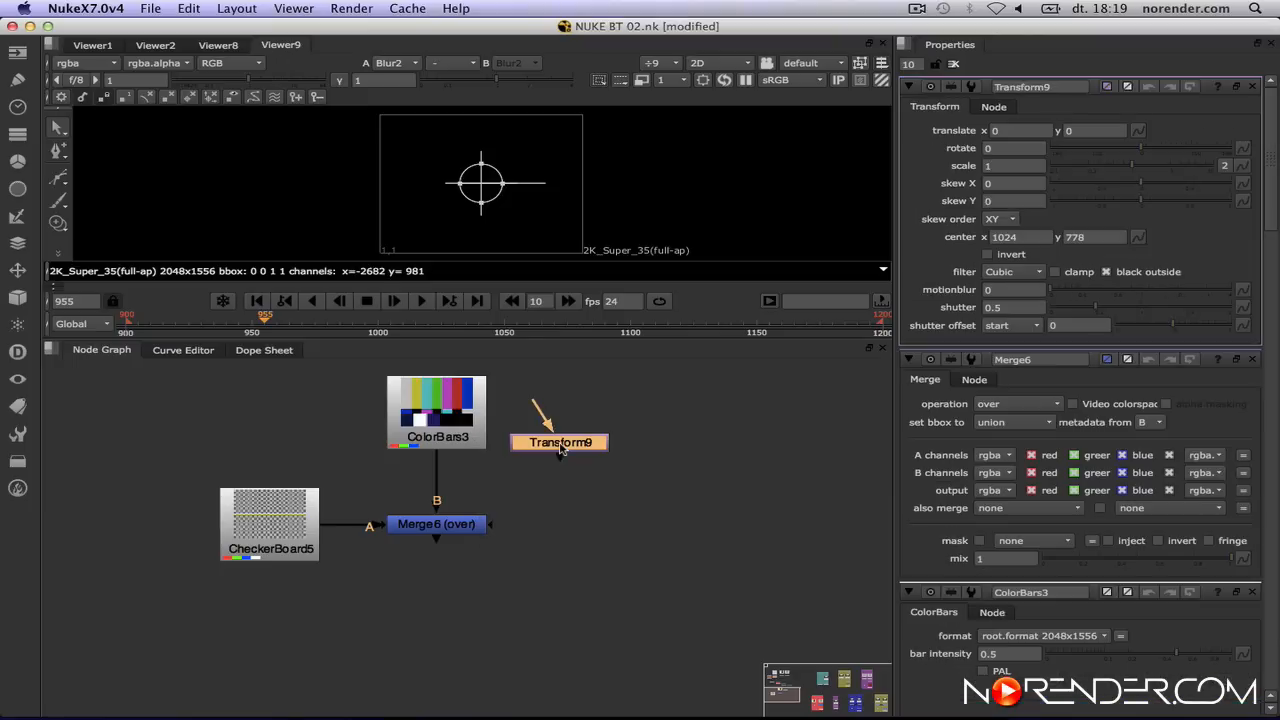
pyautogui.moveTo(560, 449); pyautogui.dragTo(629, 492)
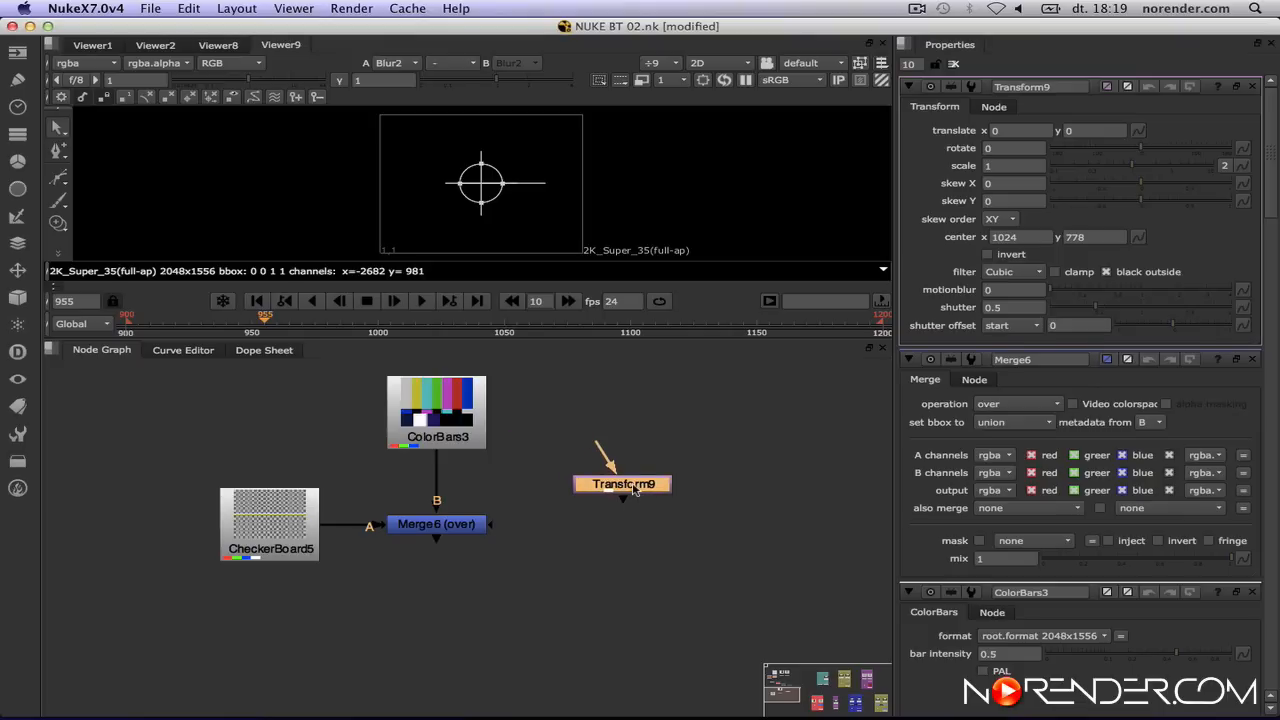
pyautogui.moveTo(638, 486); pyautogui.dragTo(456, 492)
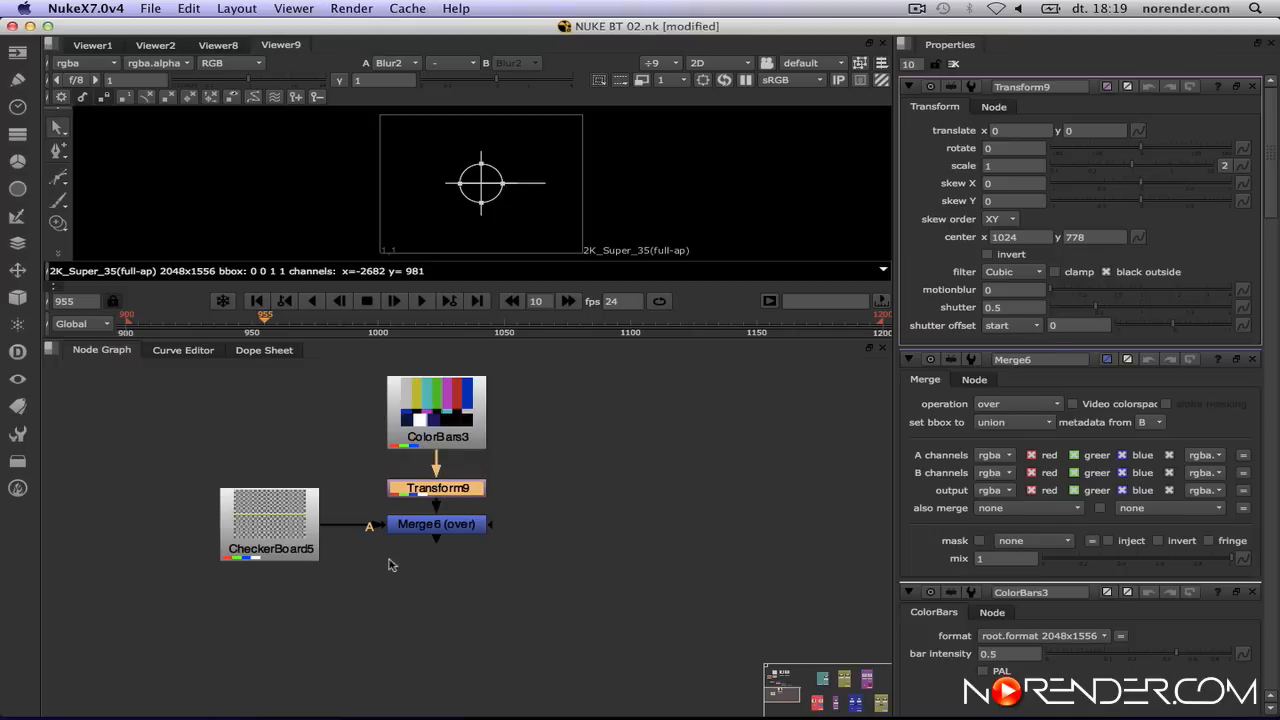
# Space out the tree by lowering the Merge and CheckerBoard nodes and raising the ColorBars and Transform nodes.
pyautogui.moveTo(150, 506); pyautogui.dragTo(502, 592)
pyautogui.moveTo(463, 537); pyautogui.dragTo(465, 566)
pyautogui.moveTo(270, 535); pyautogui.dragTo(270, 564)
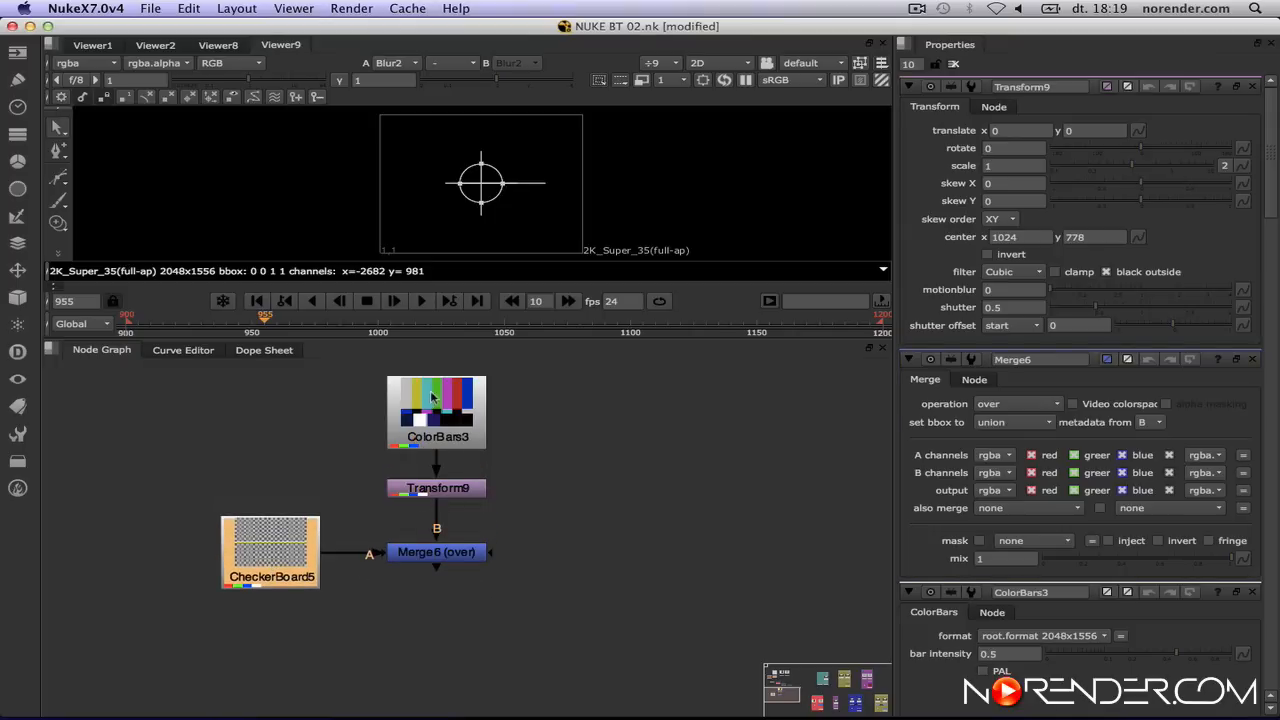
pyautogui.moveTo(432, 398); pyautogui.dragTo(432, 391)
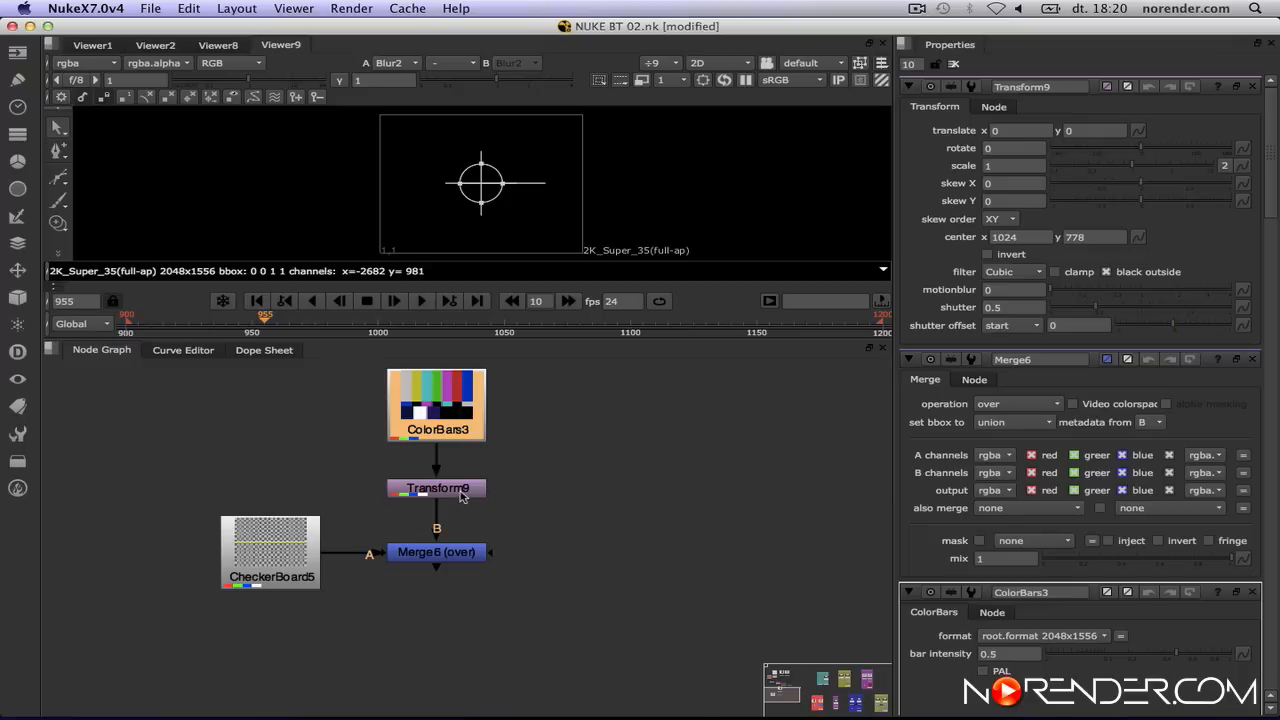
pyautogui.moveTo(450, 418); pyautogui.dragTo(450, 404)
pyautogui.moveTo(438, 489); pyautogui.dragTo(440, 467)
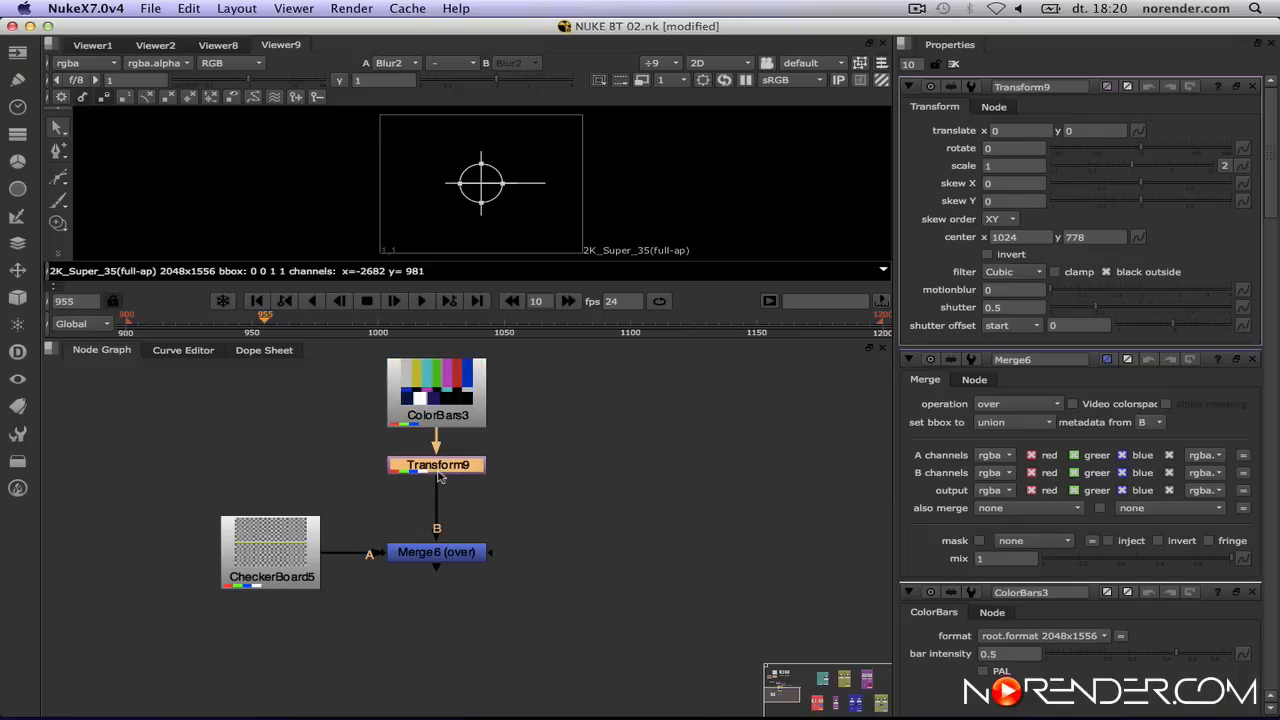
# Insert a Blur node between the Transform and the Merge, then lower the Merge and CheckerBoard nodes to make room for it.
pyautogui.moveTo(455, 418); pyautogui.dragTo(461, 473)
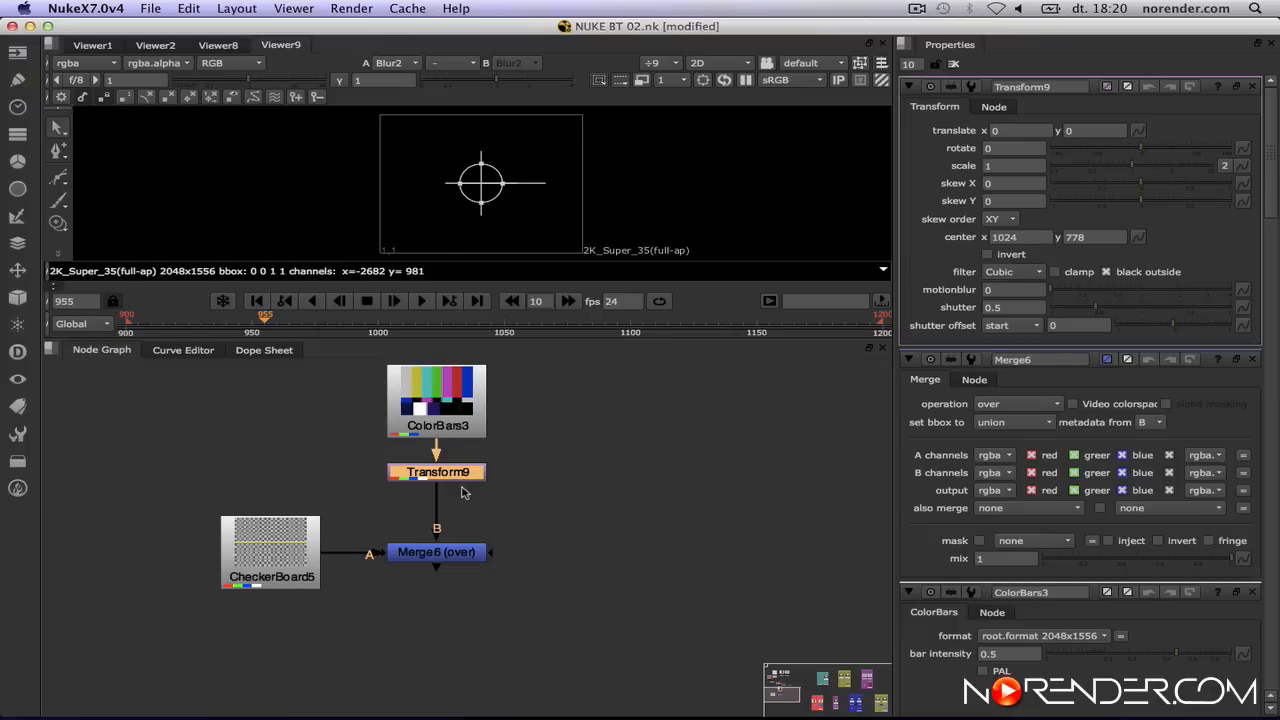
pyautogui.press('b')
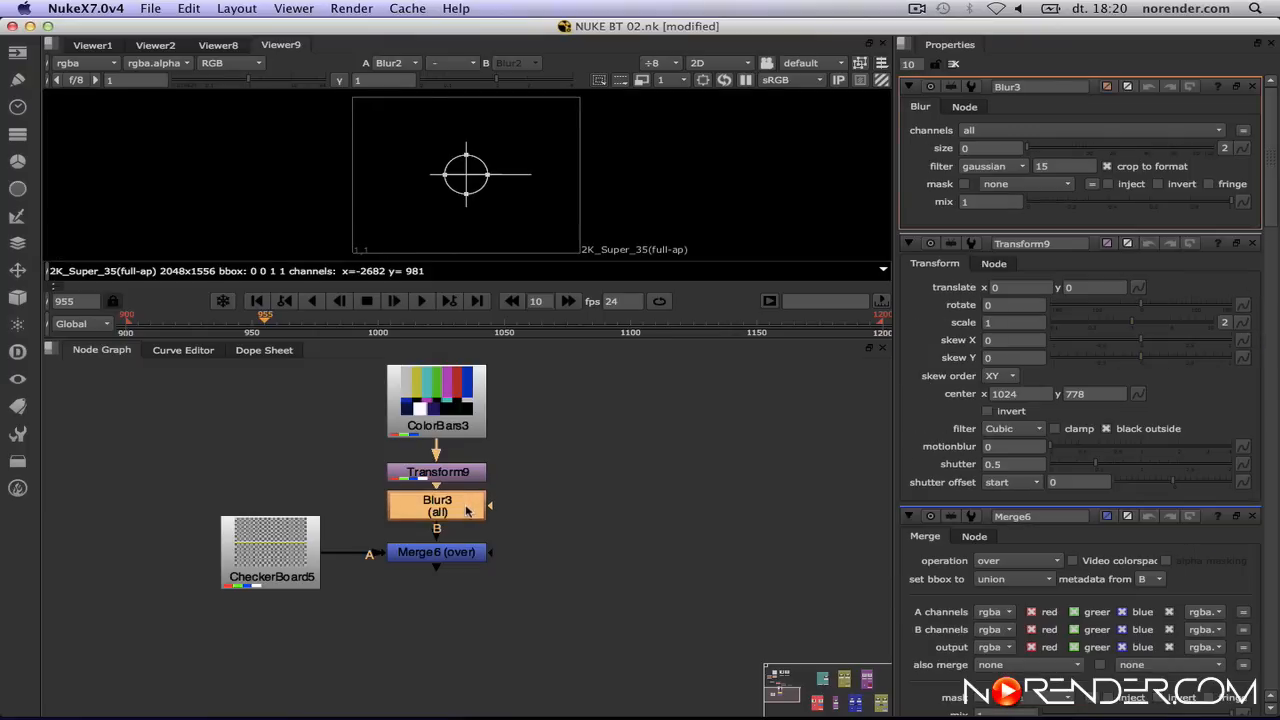
pyautogui.moveTo(466, 511); pyautogui.dragTo(453, 571)
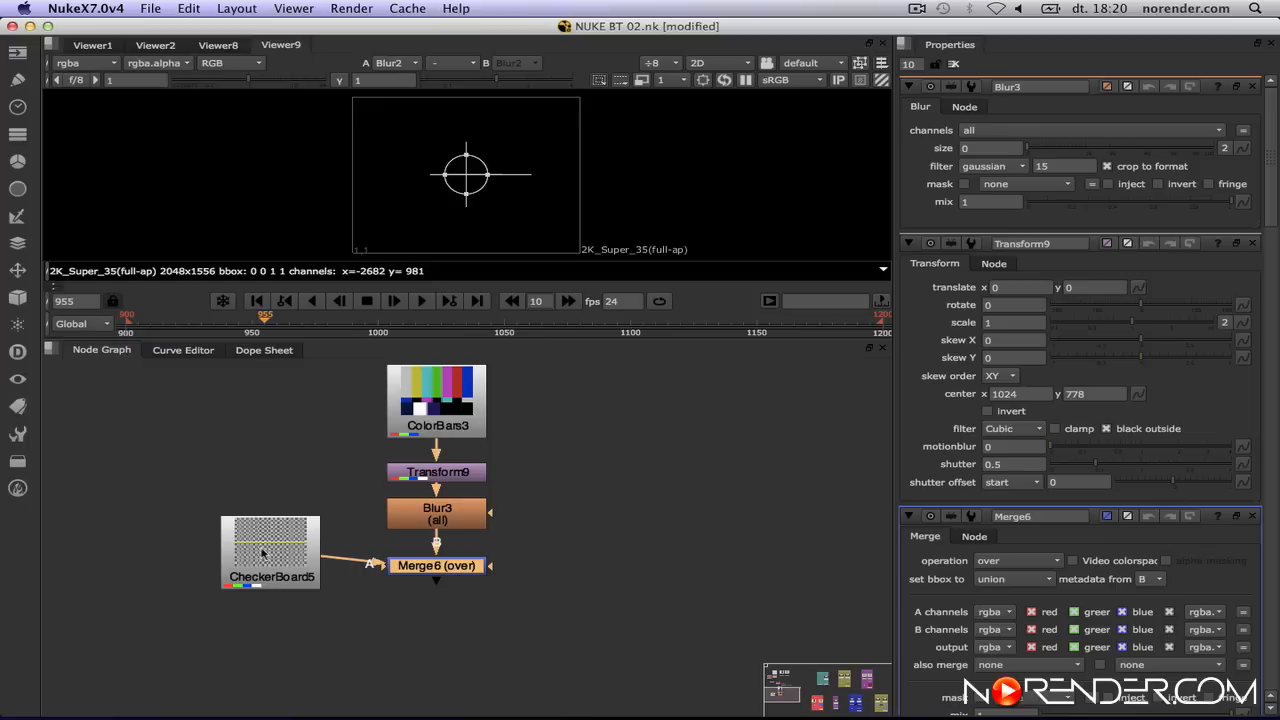
pyautogui.moveTo(262, 552); pyautogui.dragTo(265, 566)
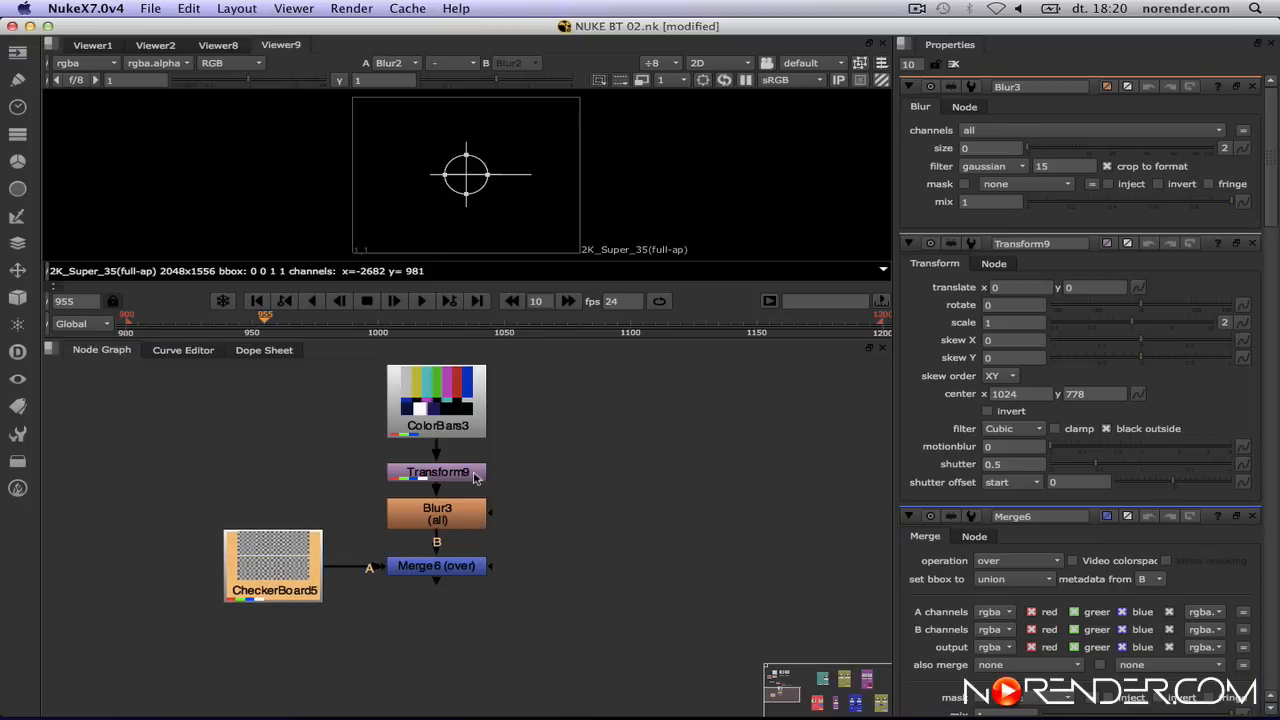
# Raise the Transform node slightly above the Blur and extract it from the tree.
pyautogui.moveTo(476, 478); pyautogui.dragTo(477, 472)
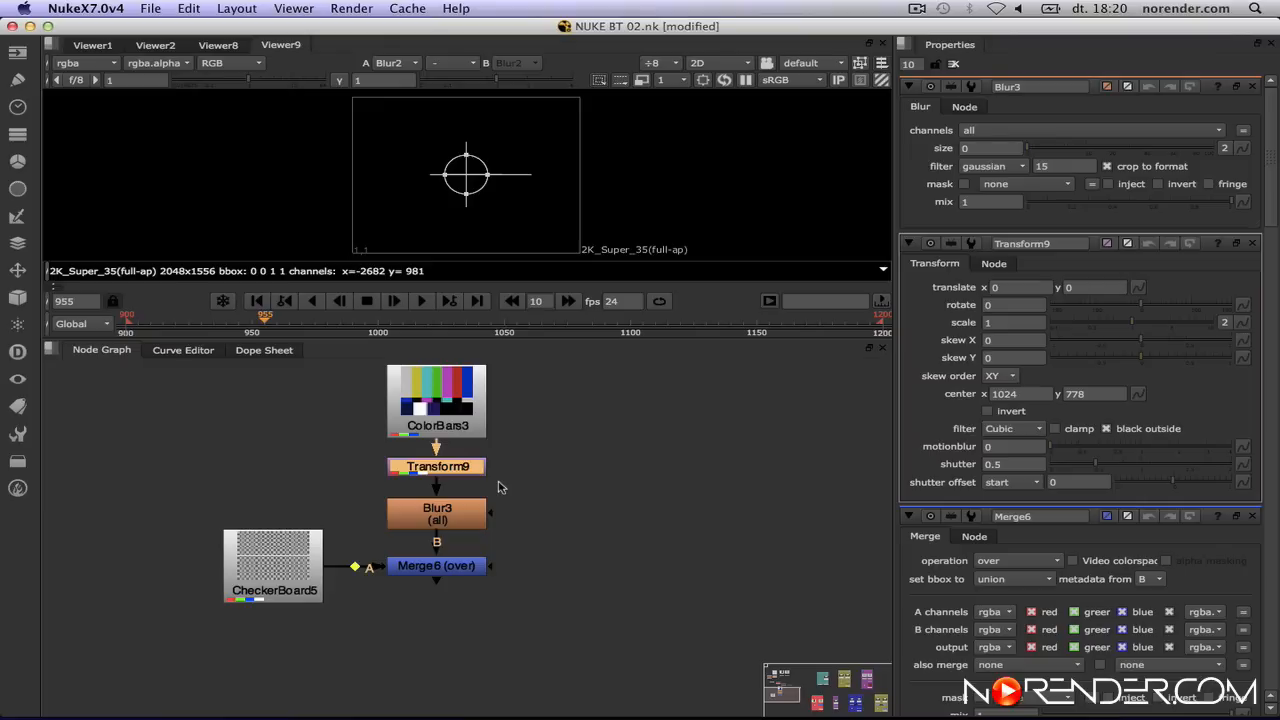
pyautogui.press('super+shift+x')
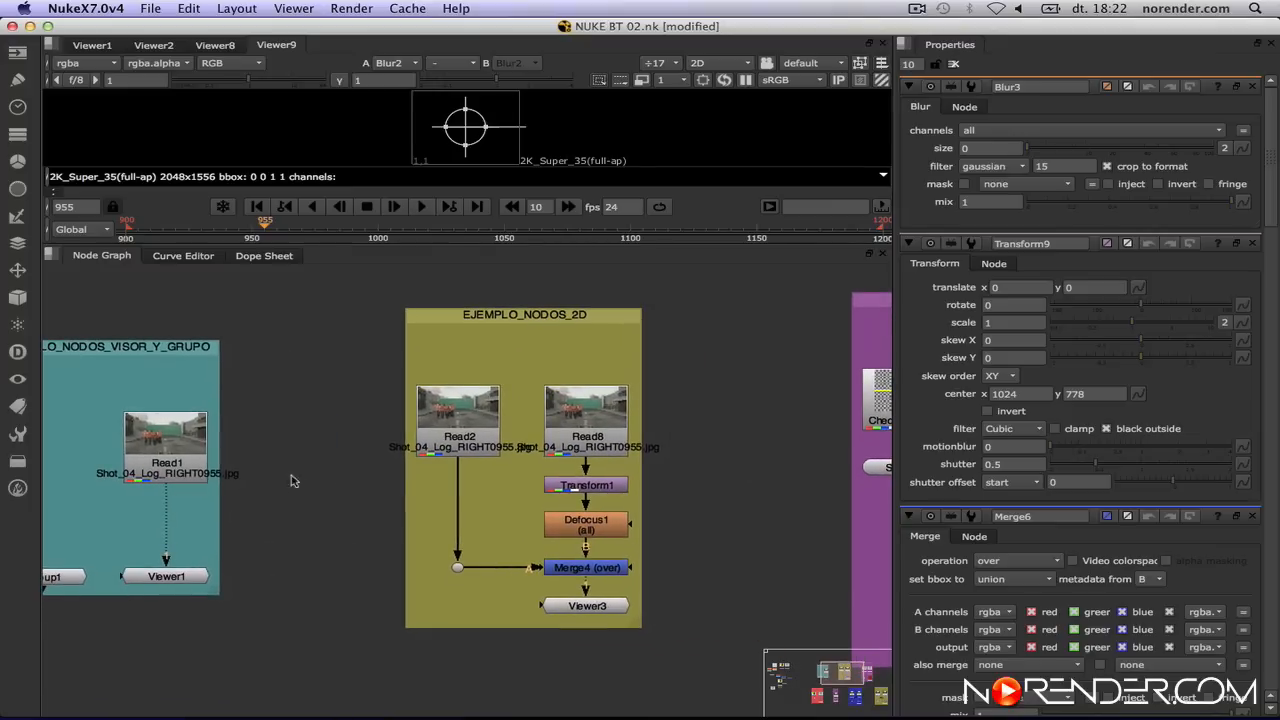
# Examine the colours and shapes of the Transform, Defocus and Merge nodes in the EJEMPLO_NODOS_2D backdrop.
pyautogui.scroll(3, 575, 487)
pyautogui.scroll(2, 575, 487)
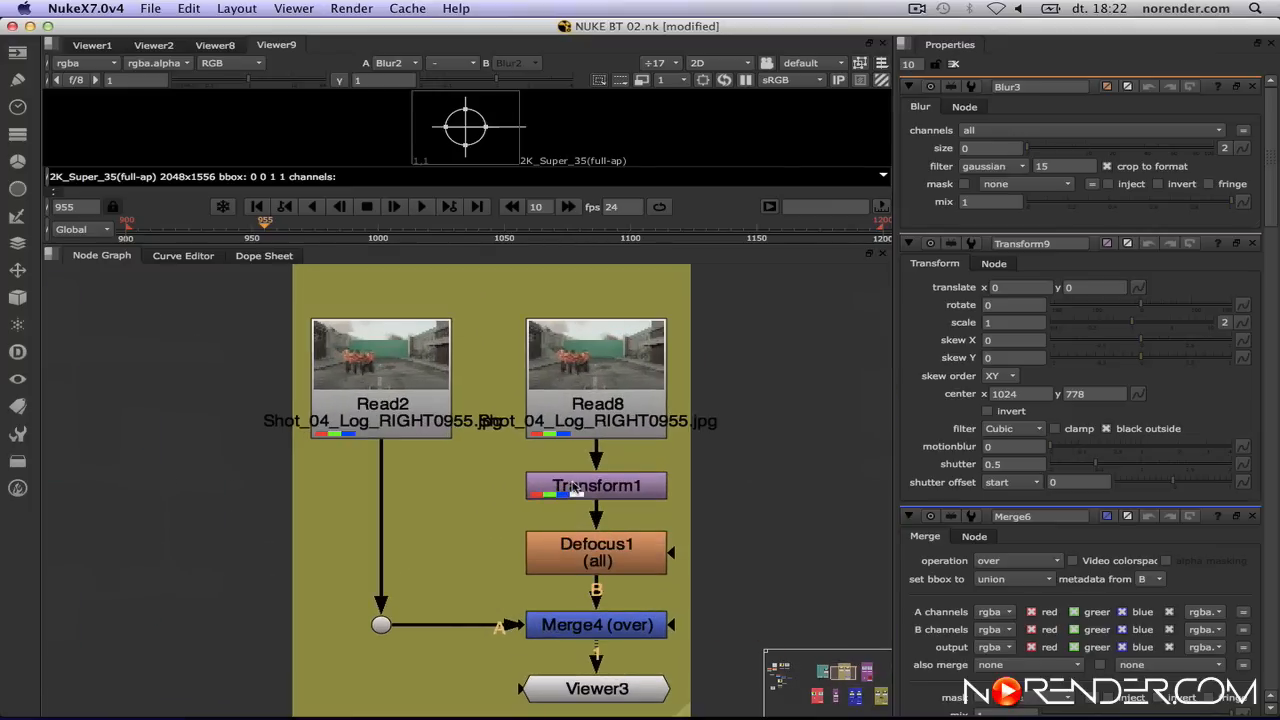
pyautogui.scroll(-2, 732, 515)
pyautogui.click(618, 433)
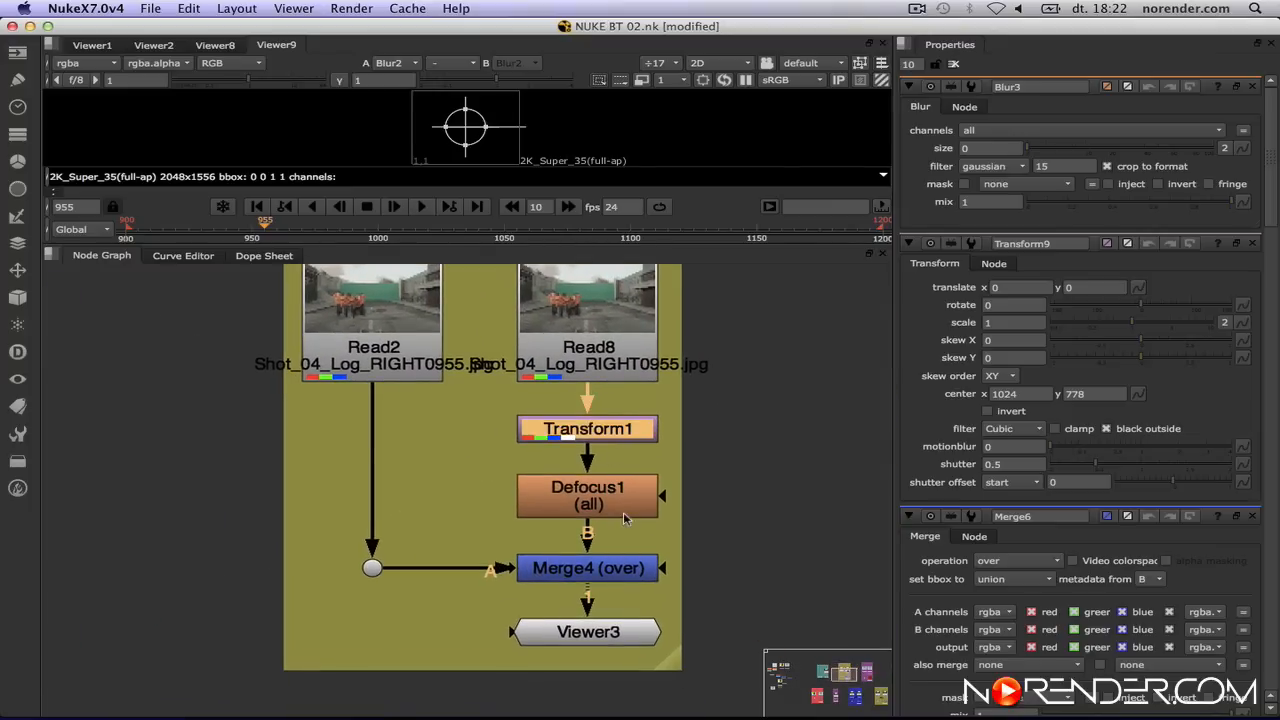
pyautogui.click(624, 513)
pyautogui.click(627, 568)
pyautogui.click(618, 431)
pyautogui.click(635, 510)
pyautogui.click(630, 571)
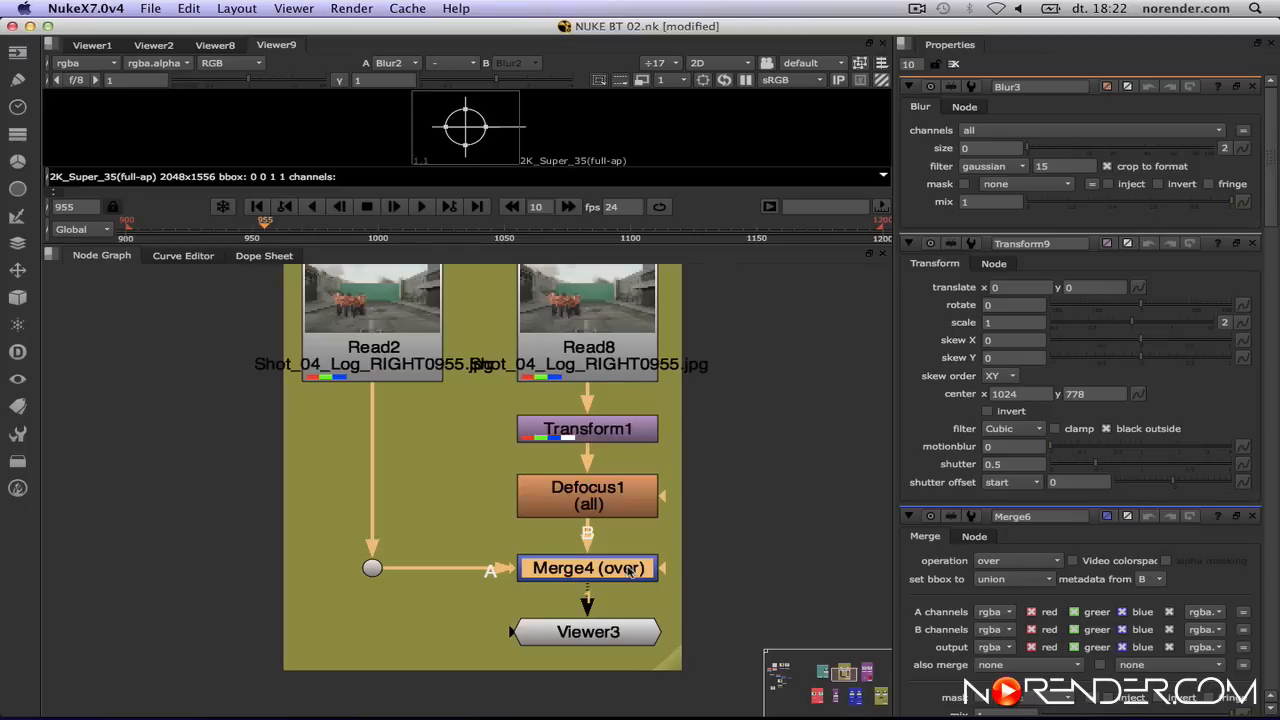
pyautogui.click(638, 433)
pyautogui.click(628, 505)
pyautogui.click(628, 569)
pyautogui.scroll(-5, 714, 523)
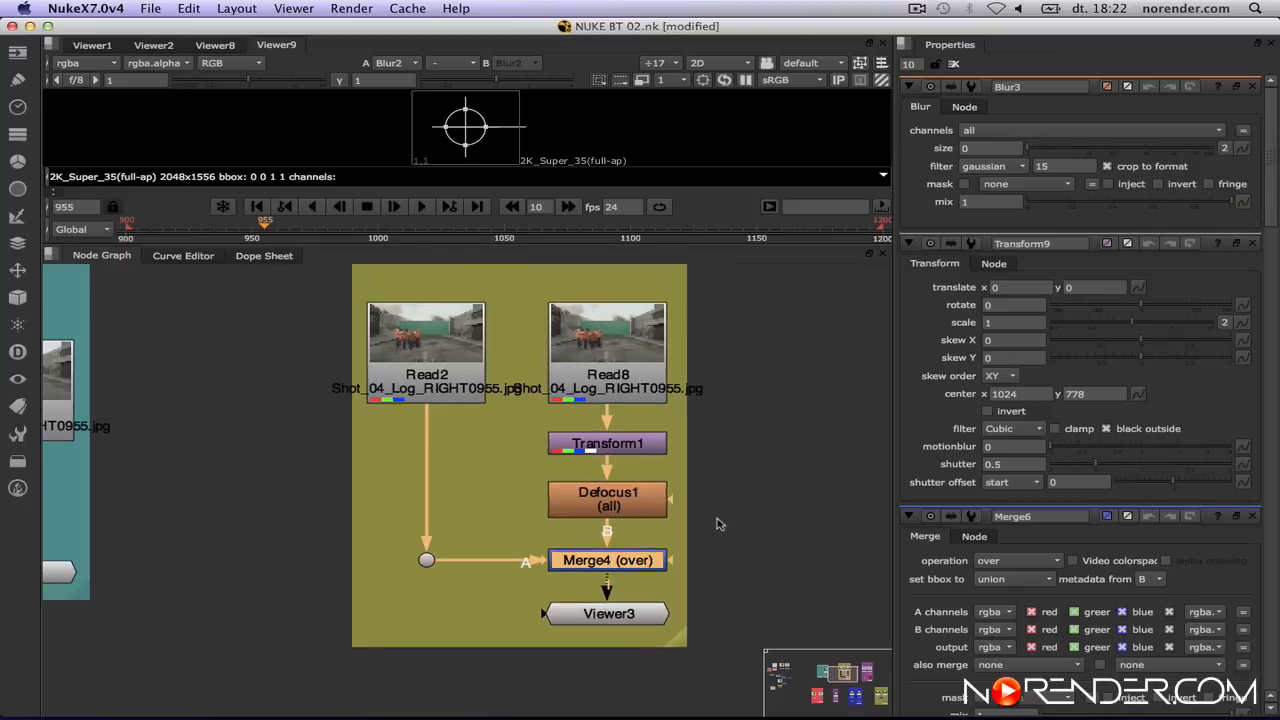
# Examine the shapes of the Scene, TransformGeo and Cube nodes in the EJEMPLO_NODOS_3D backdrop.
pyautogui.hscroll(10, 784, 478)
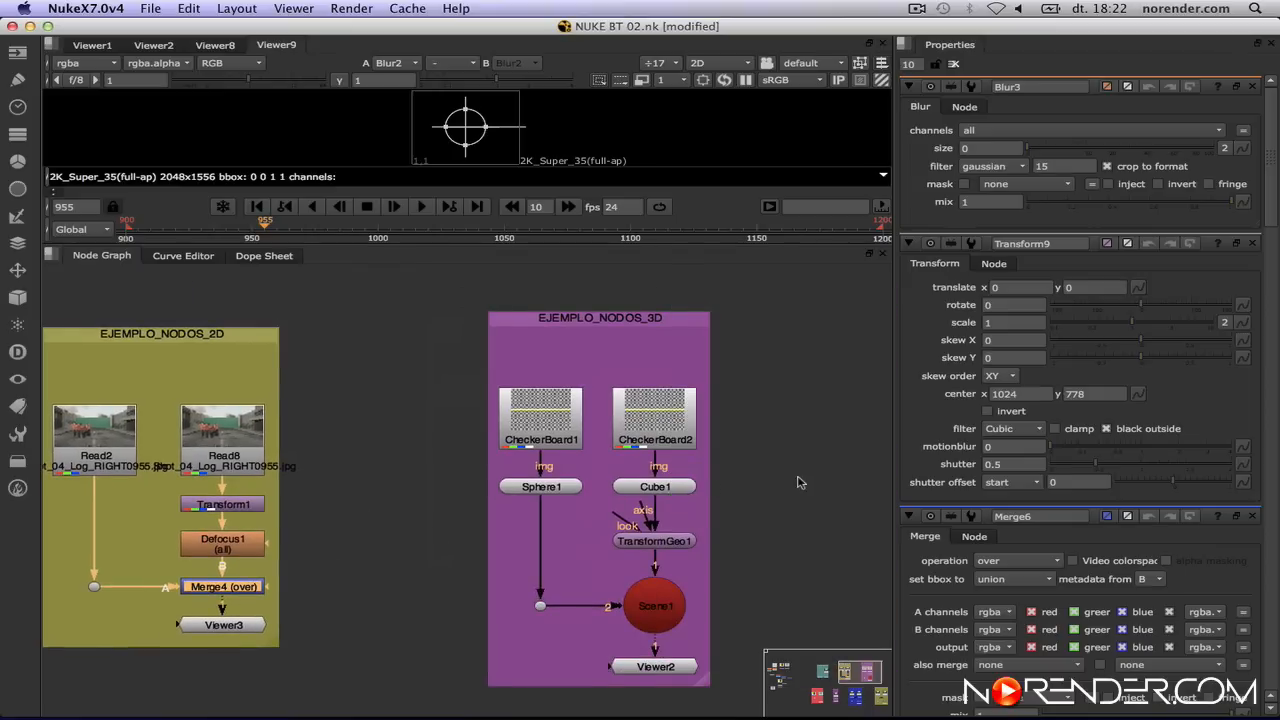
pyautogui.scroll(1, 757, 454)
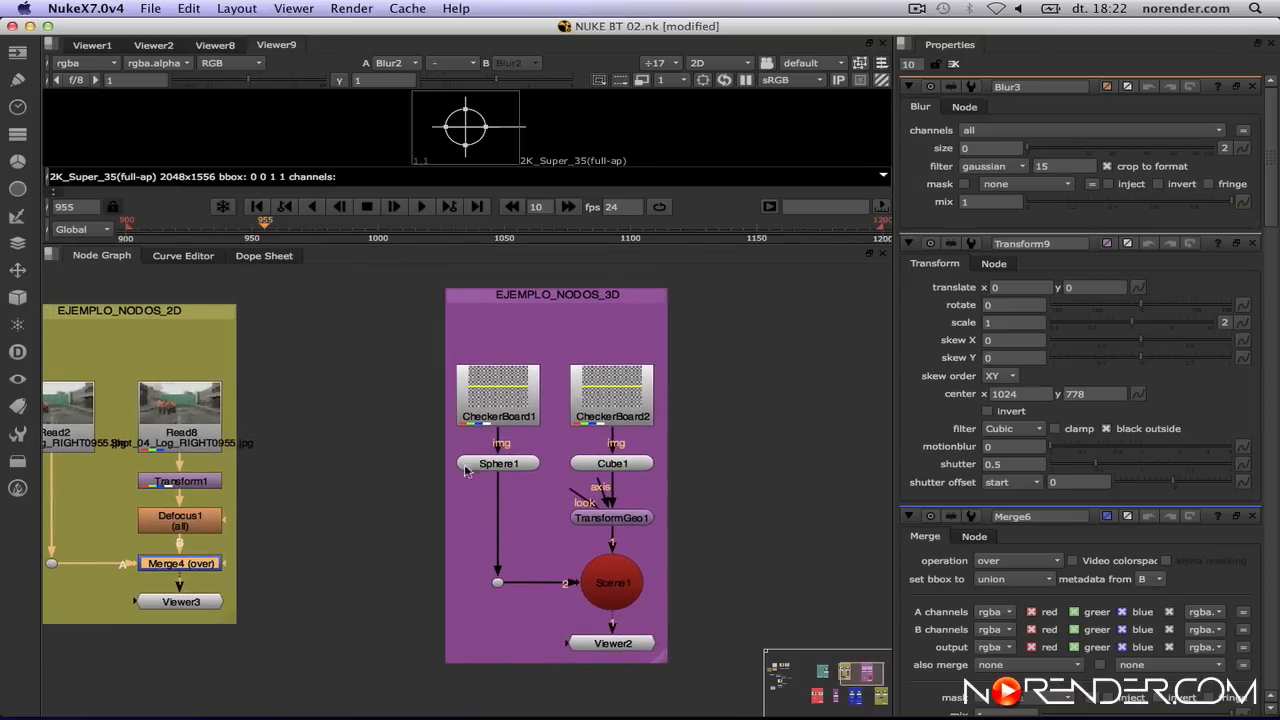
pyautogui.click(630, 590)
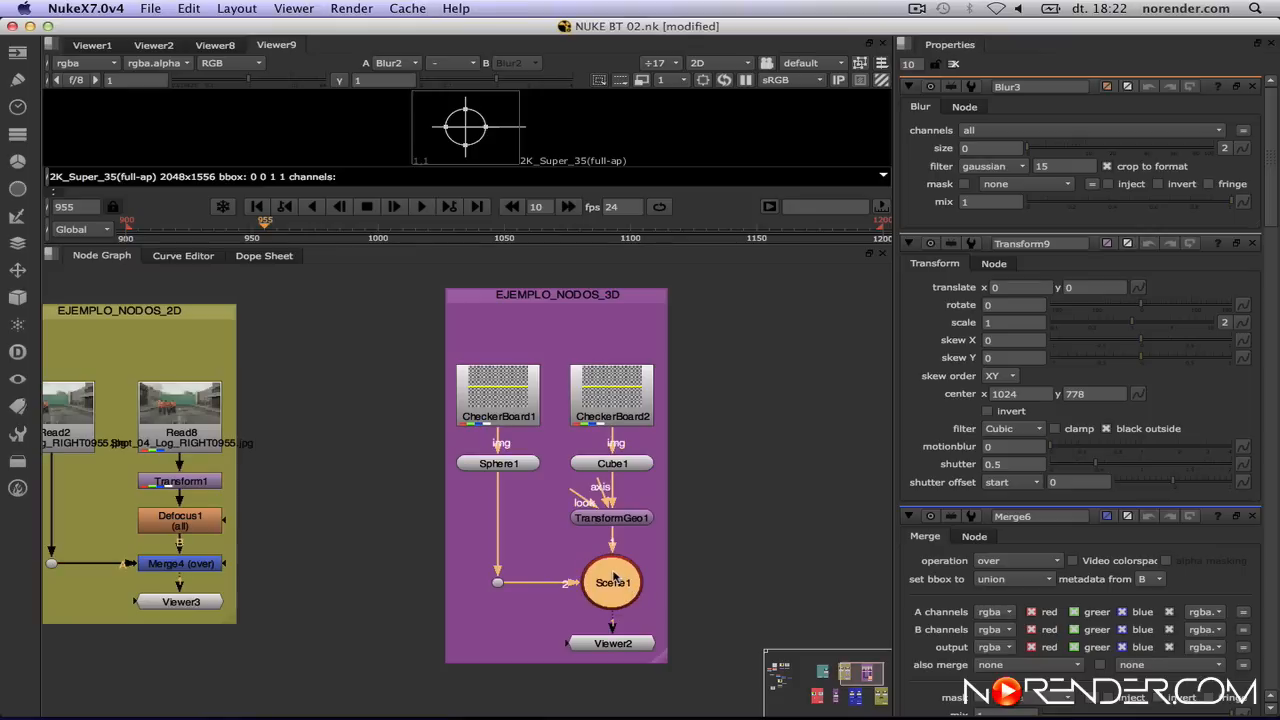
pyautogui.click(632, 518)
pyautogui.click(633, 465)
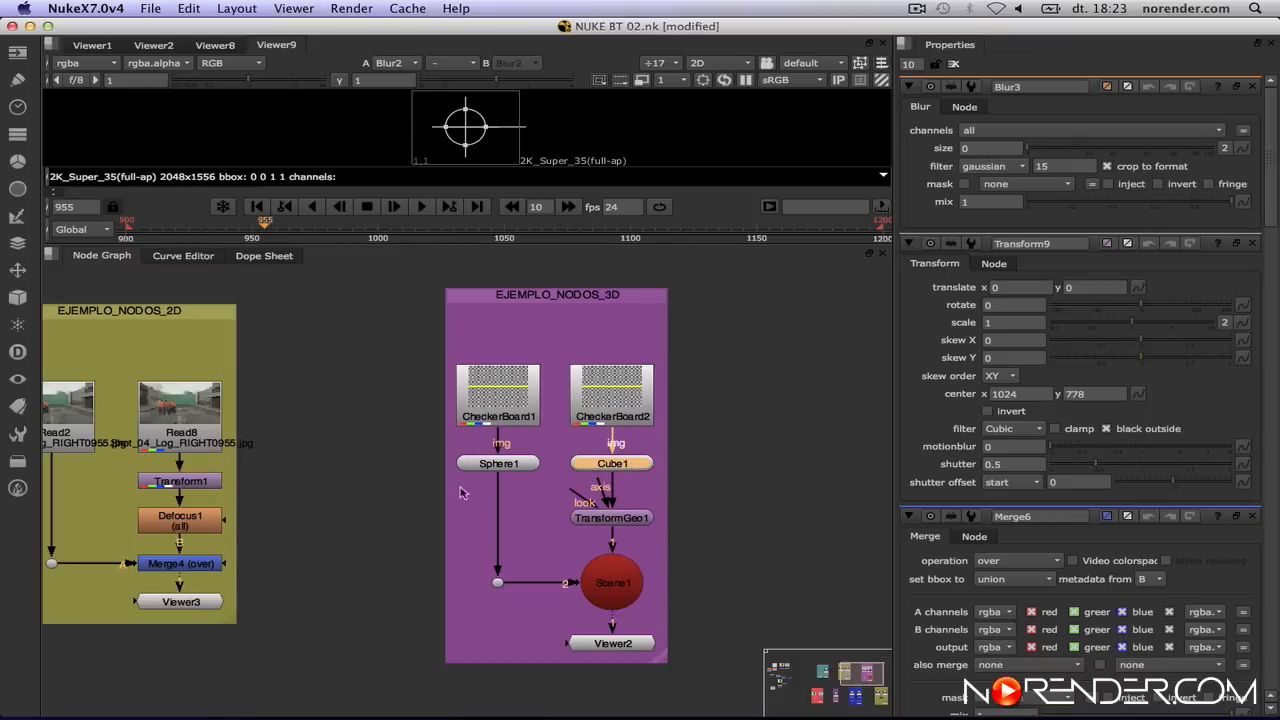
# Examine the Viewer and Group nodes in the EJEMPLO_NODOS_VISOR_Y_GRUPO backdrop.
pyautogui.hscroll(-5, 450, 503)
pyautogui.moveTo(379, 511); pyautogui.dragTo(660, 514, button='middle')
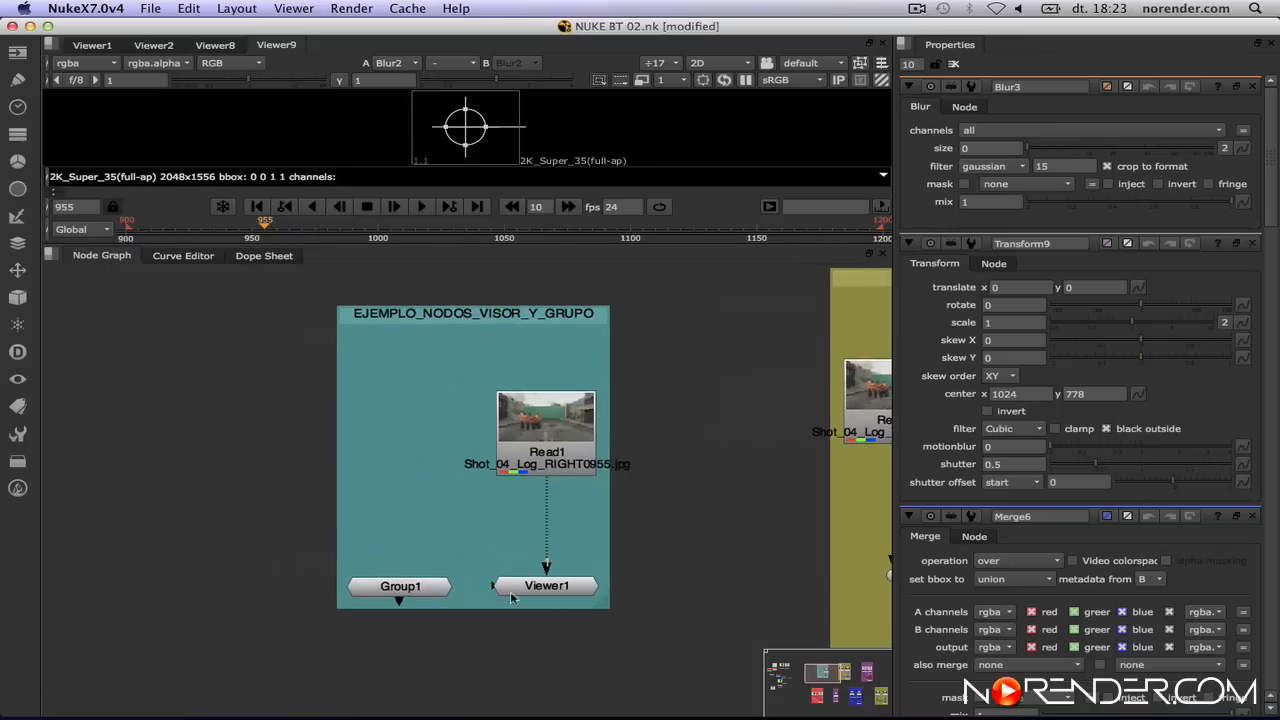
pyautogui.click(565, 589)
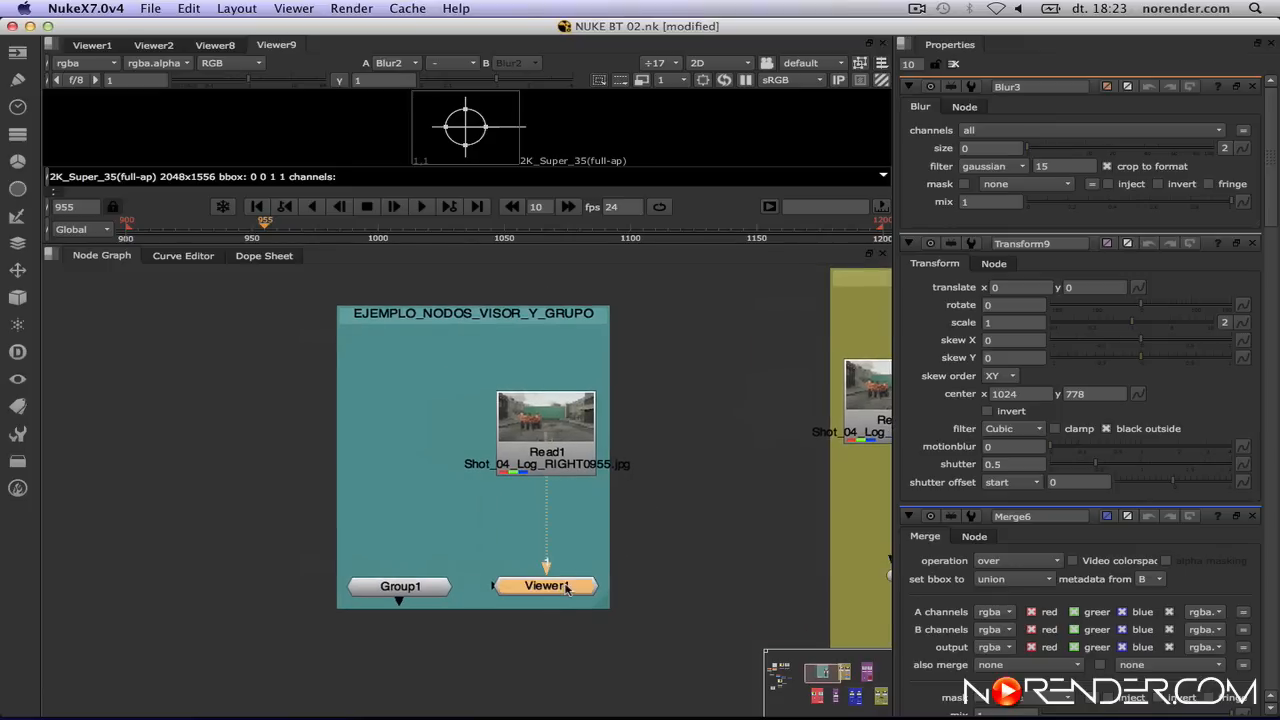
pyautogui.click(428, 590)
# Examine the mask indicator on the Merge node in the MASCARA_INTERNA backdrop.
pyautogui.moveTo(515, 539); pyautogui.dragTo(559, 400, button='middle')
pyautogui.scroll(-10, 559, 400)
pyautogui.hscroll(-3, 634, 449)
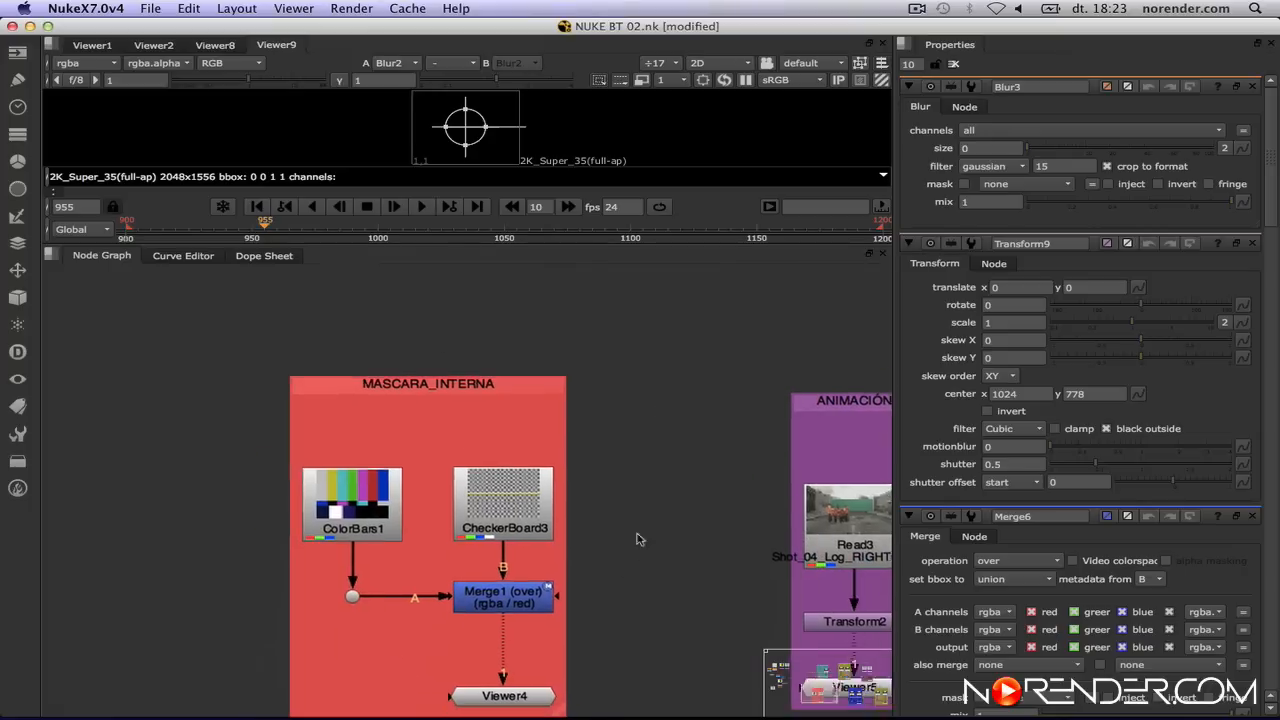
pyautogui.scroll(3, 650, 568)
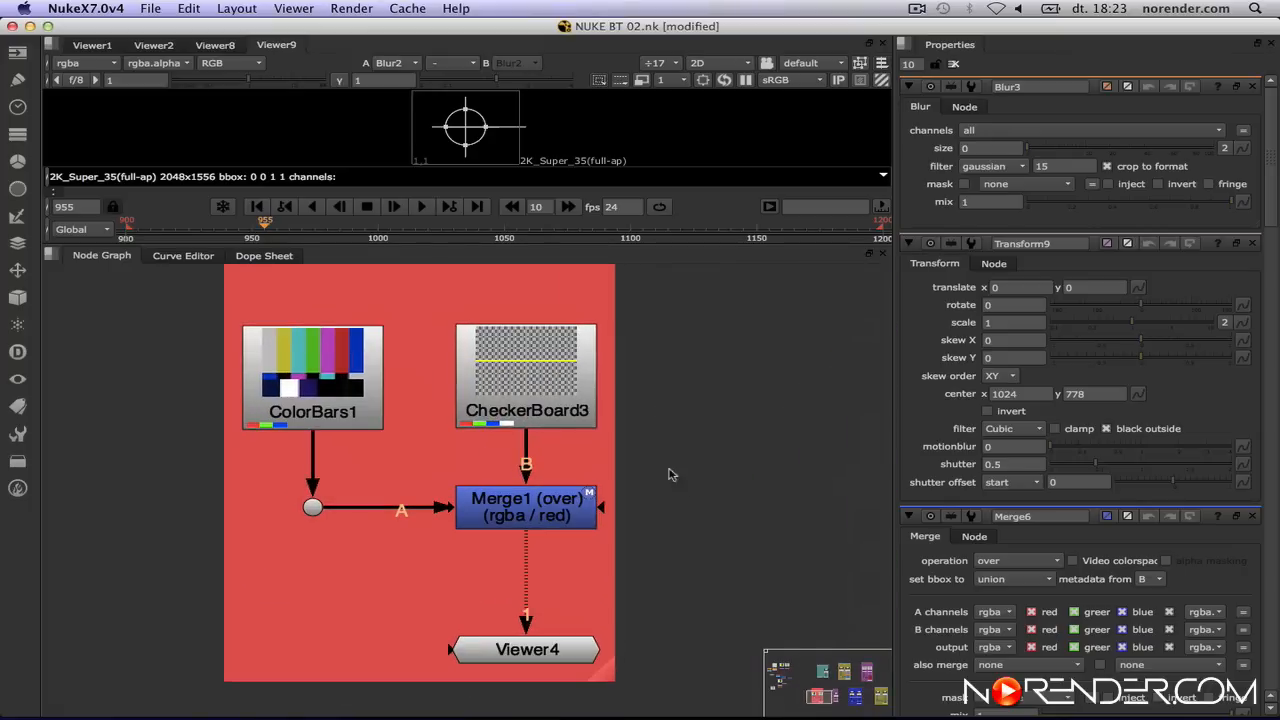
pyautogui.scroll(2, 675, 471)
pyautogui.scroll(-1, 712, 470)
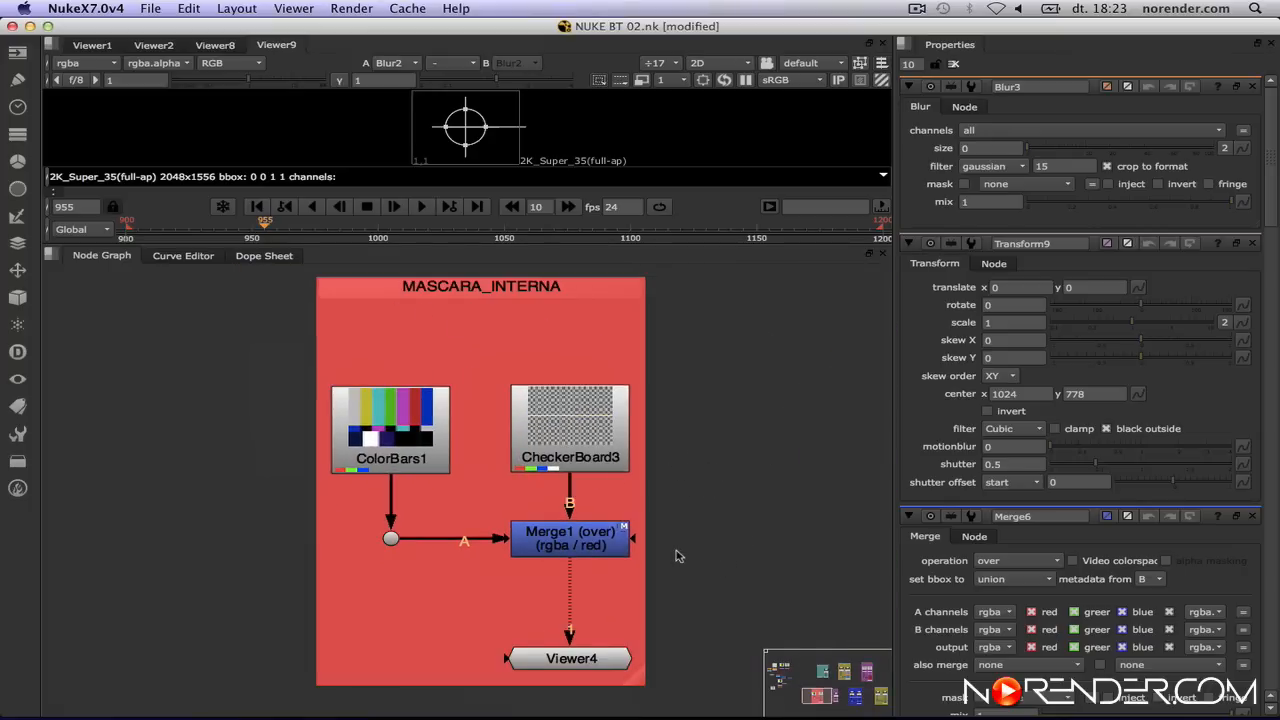
pyautogui.scroll(3, 680, 556)
pyautogui.scroll(2, 673, 555)
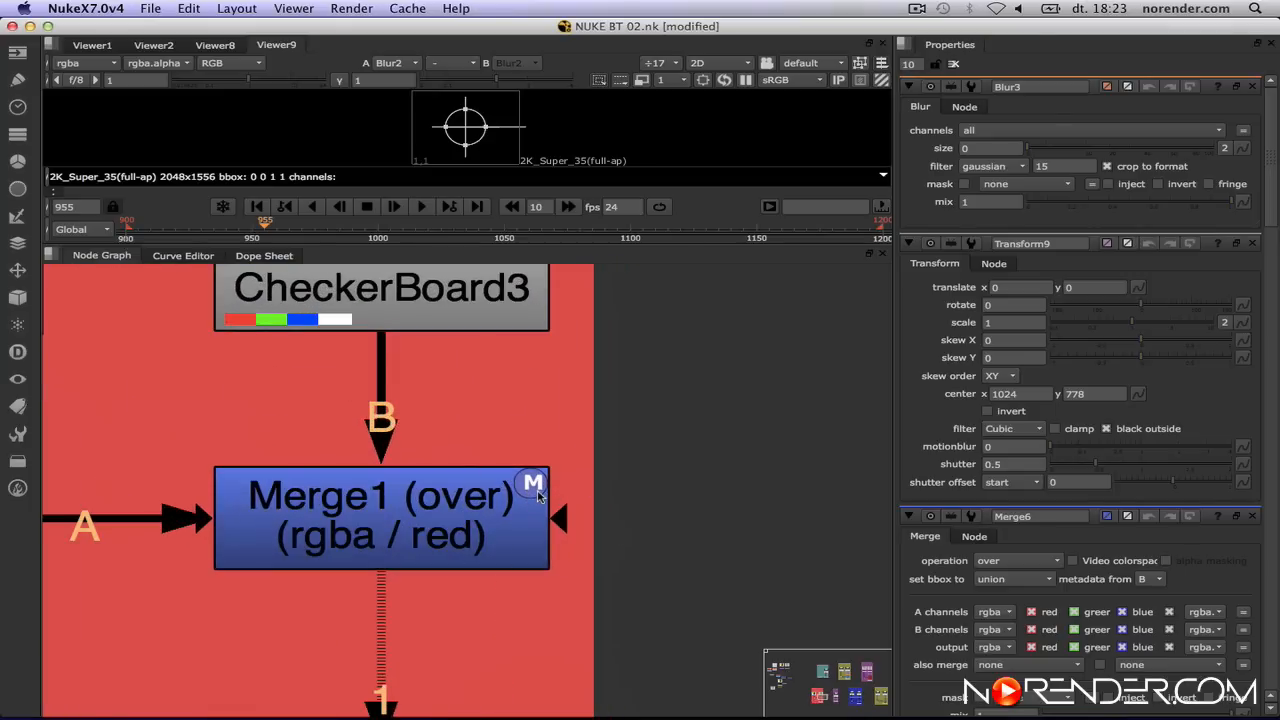
# Examine the animation indicator on the Transform node in the ANIMACIÓN backdrop.
pyautogui.scroll(-5, 538, 497)
pyautogui.hscroll(5, 538, 520)
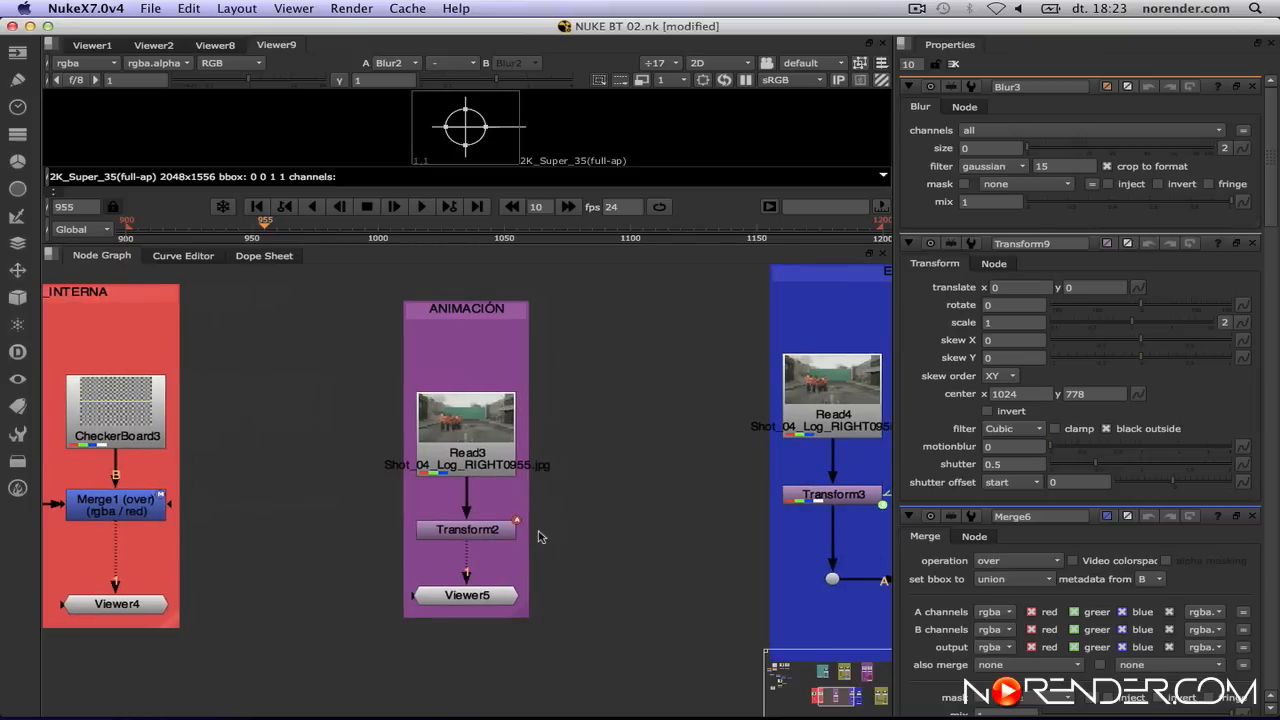
pyautogui.scroll(5, 536, 535)
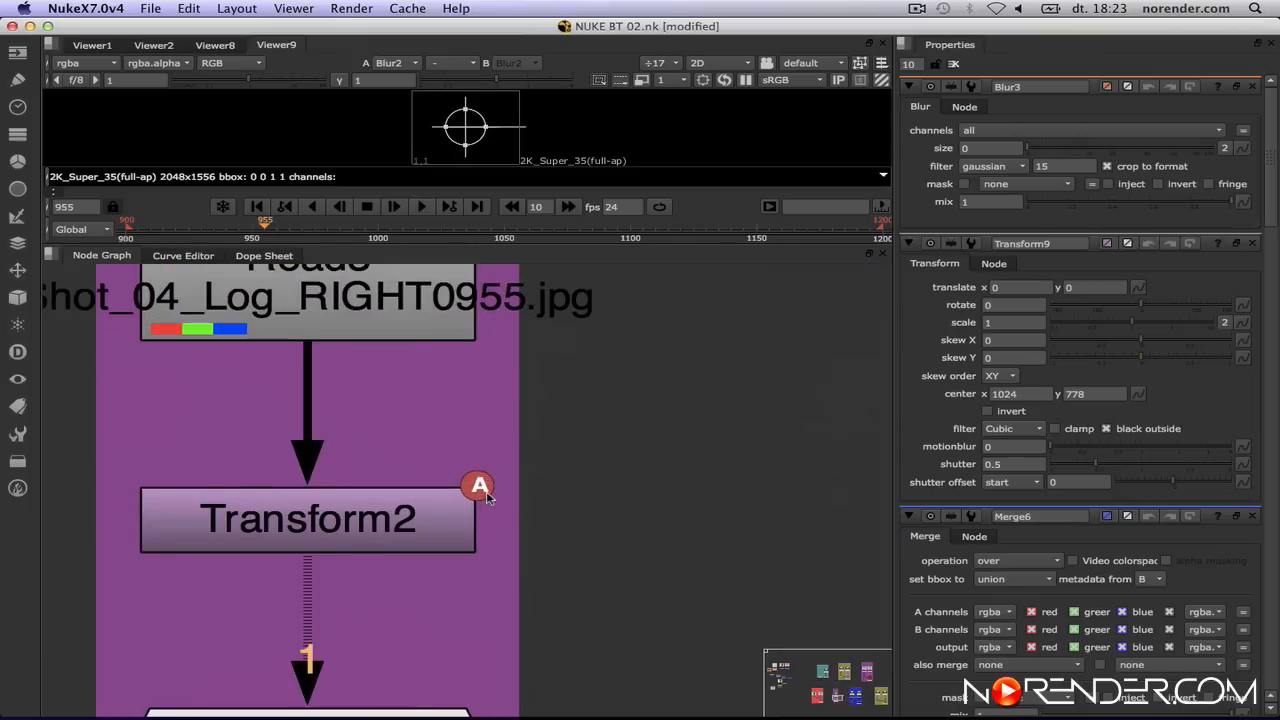
pyautogui.scroll(-5, 487, 497)
pyautogui.hscroll(-3, 600, 520)
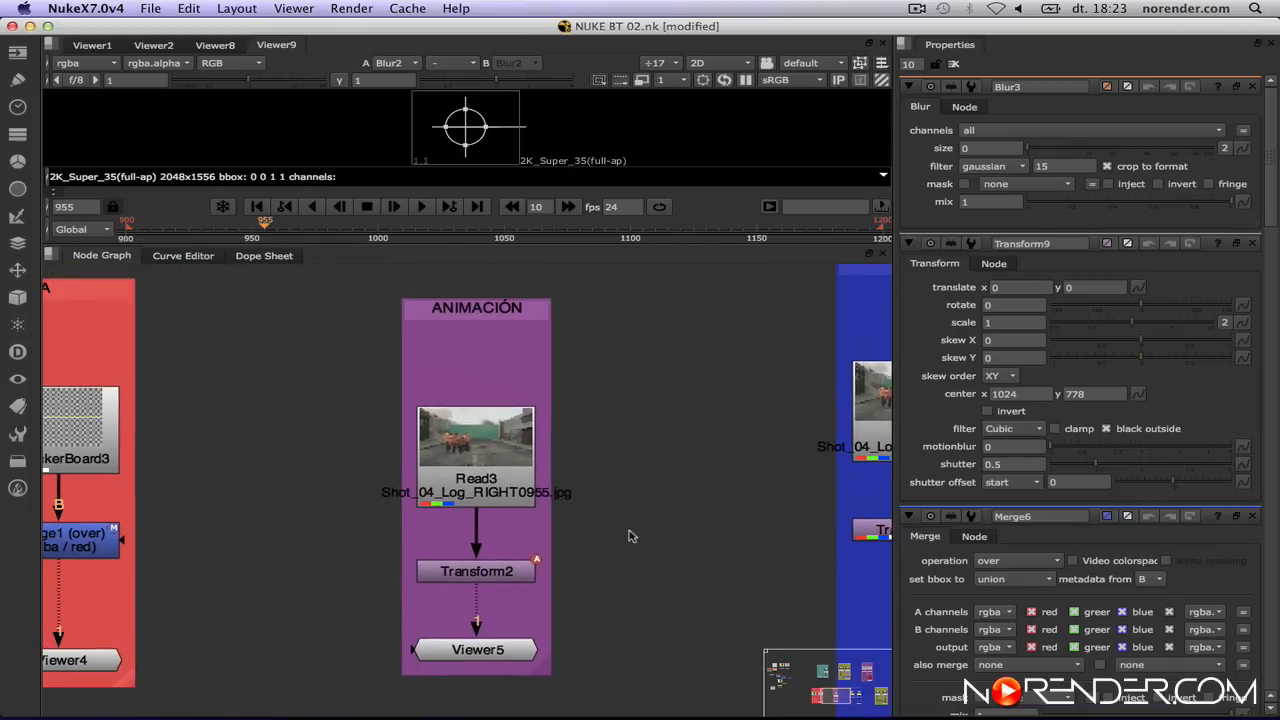
# Examine the expression indicator and the link between the two Transform nodes in the EXPRESION backdrop.
pyautogui.hscroll(10, 631, 536)
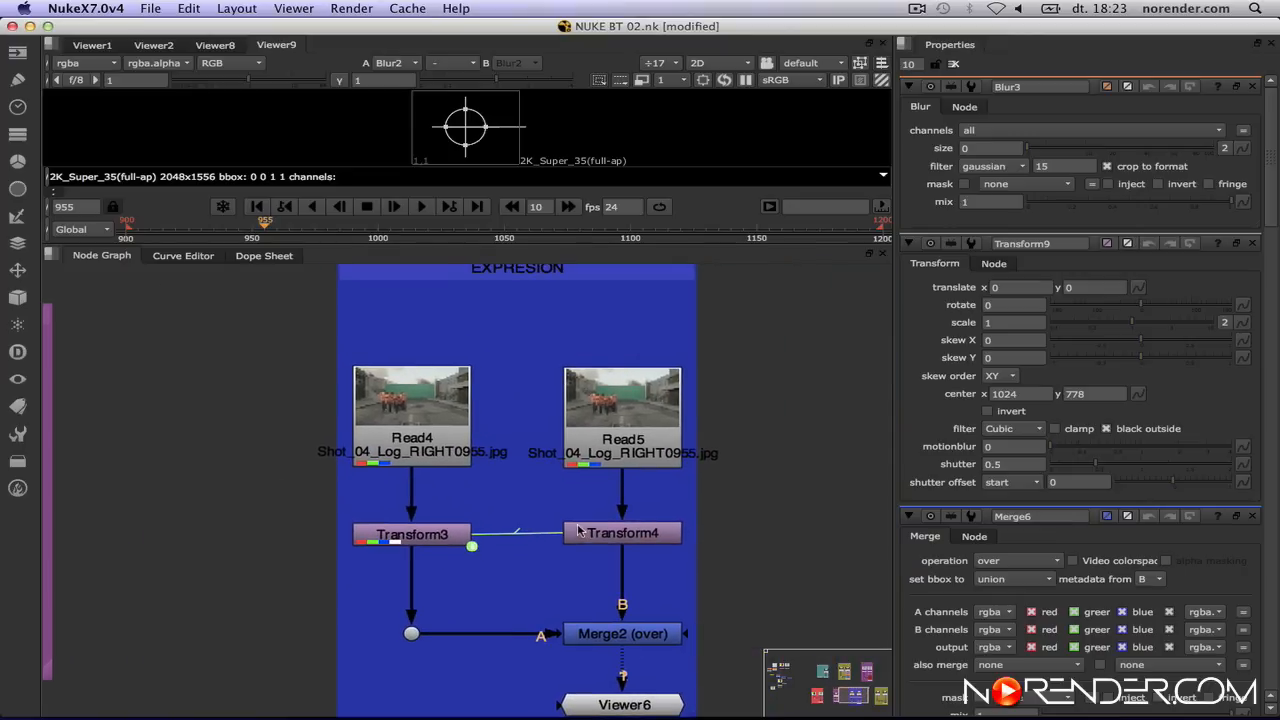
pyautogui.scroll(-2, 578, 531)
pyautogui.scroll(5, 465, 518)
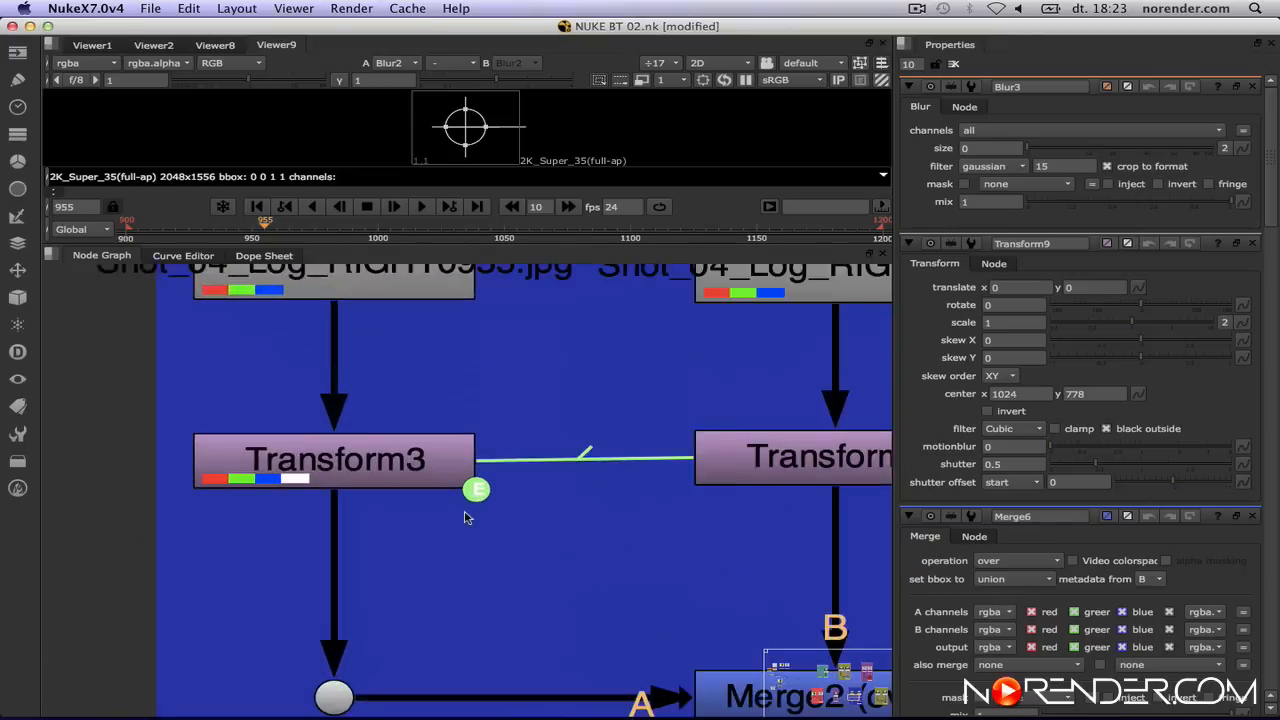
pyautogui.scroll(1, 465, 518)
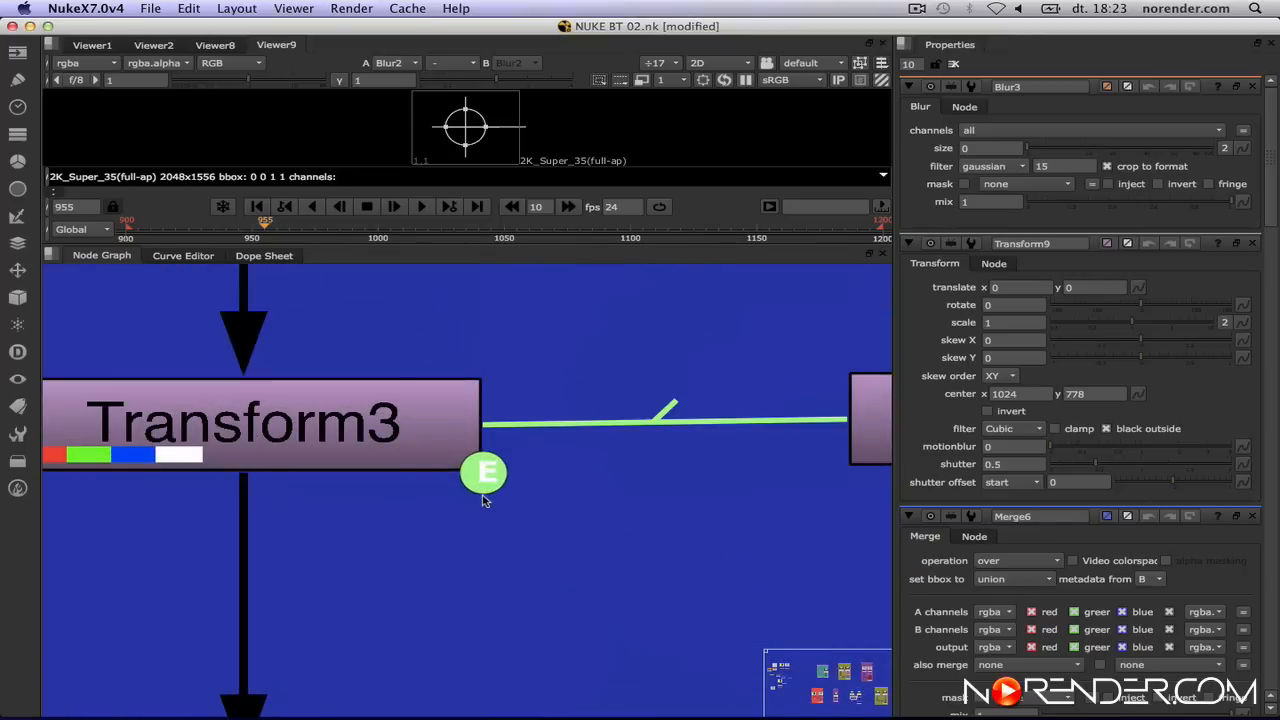
pyautogui.scroll(-4, 512, 496)
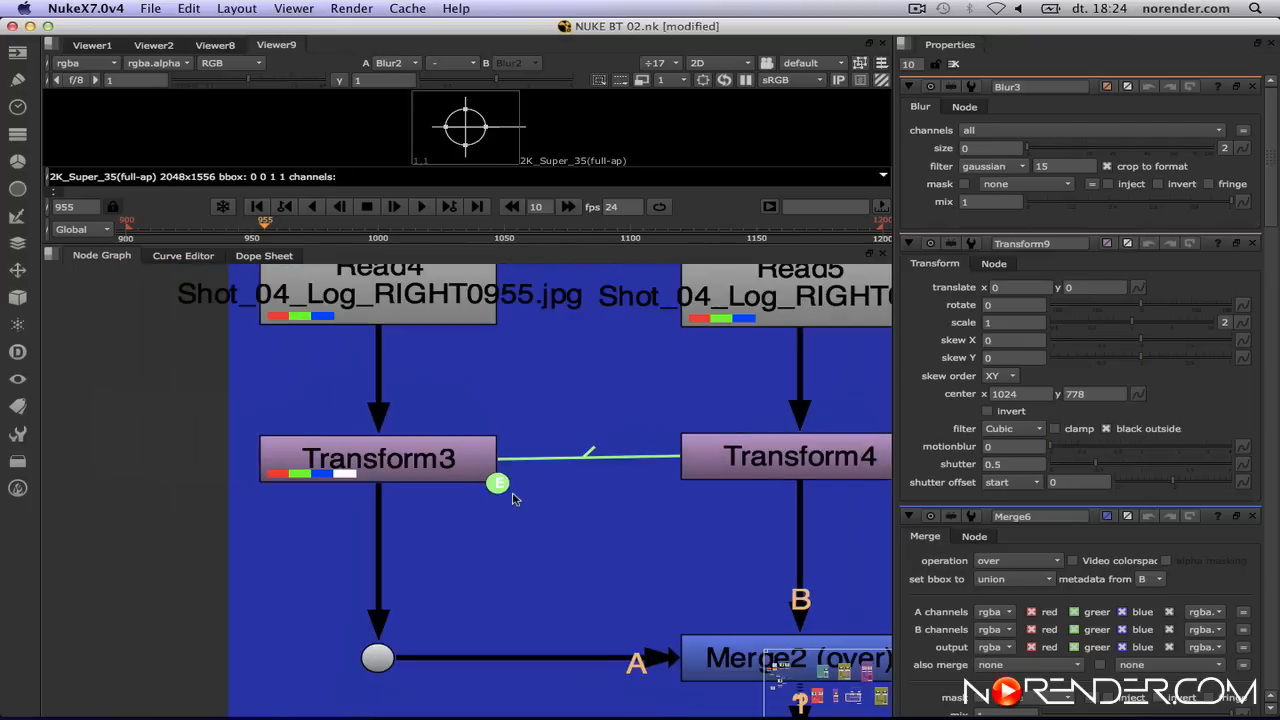
pyautogui.scroll(-2, 545, 499)
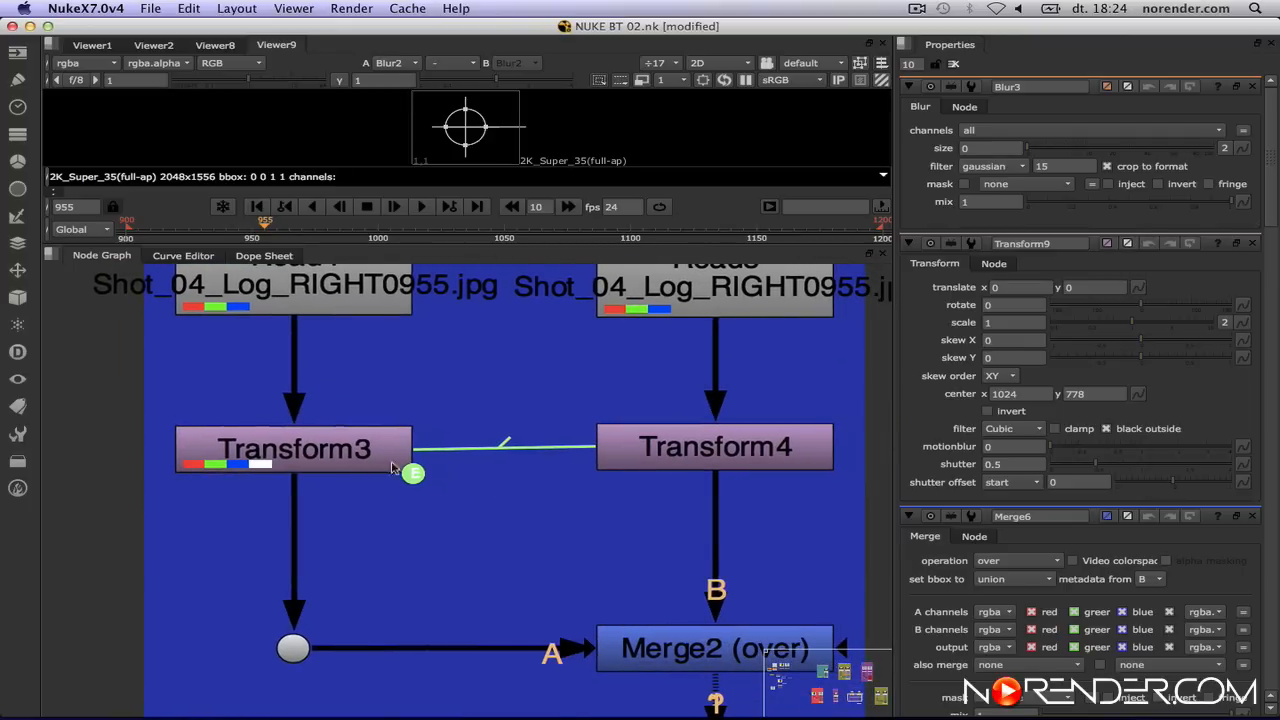
pyautogui.click(338, 466)
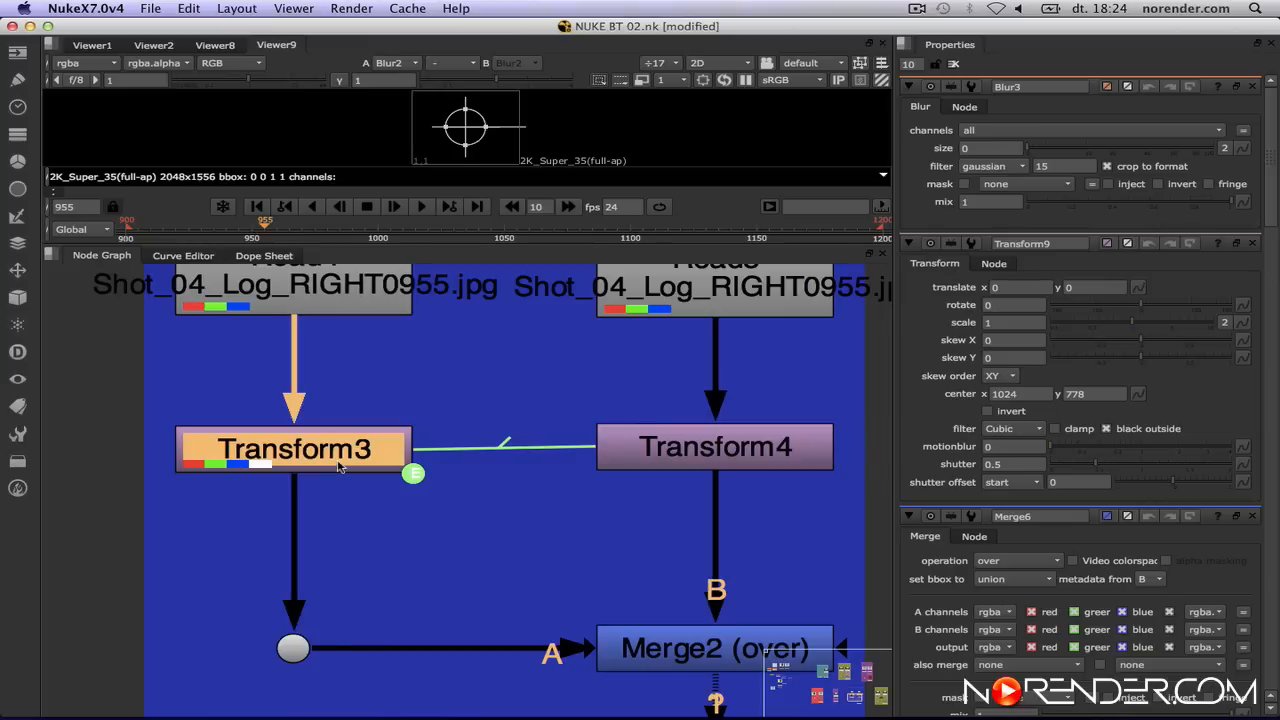
pyautogui.click(688, 457)
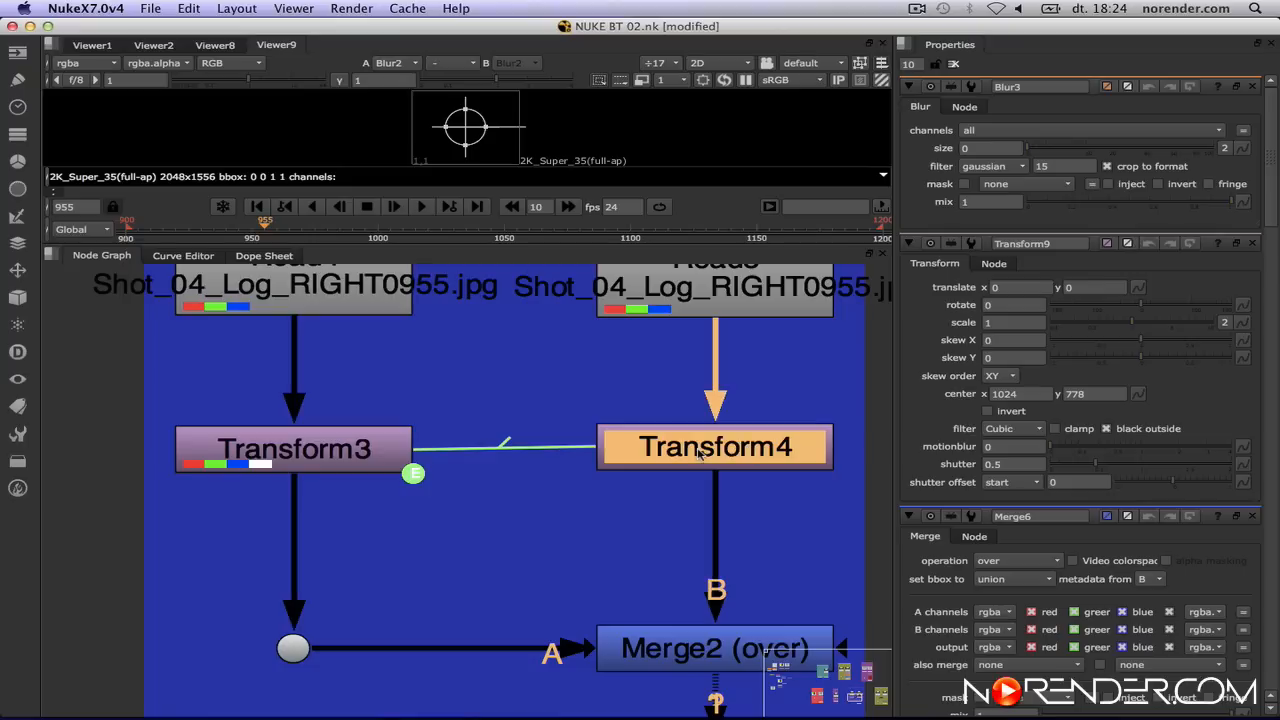
pyautogui.click(384, 452)
pyautogui.scroll(-5, 560, 455)
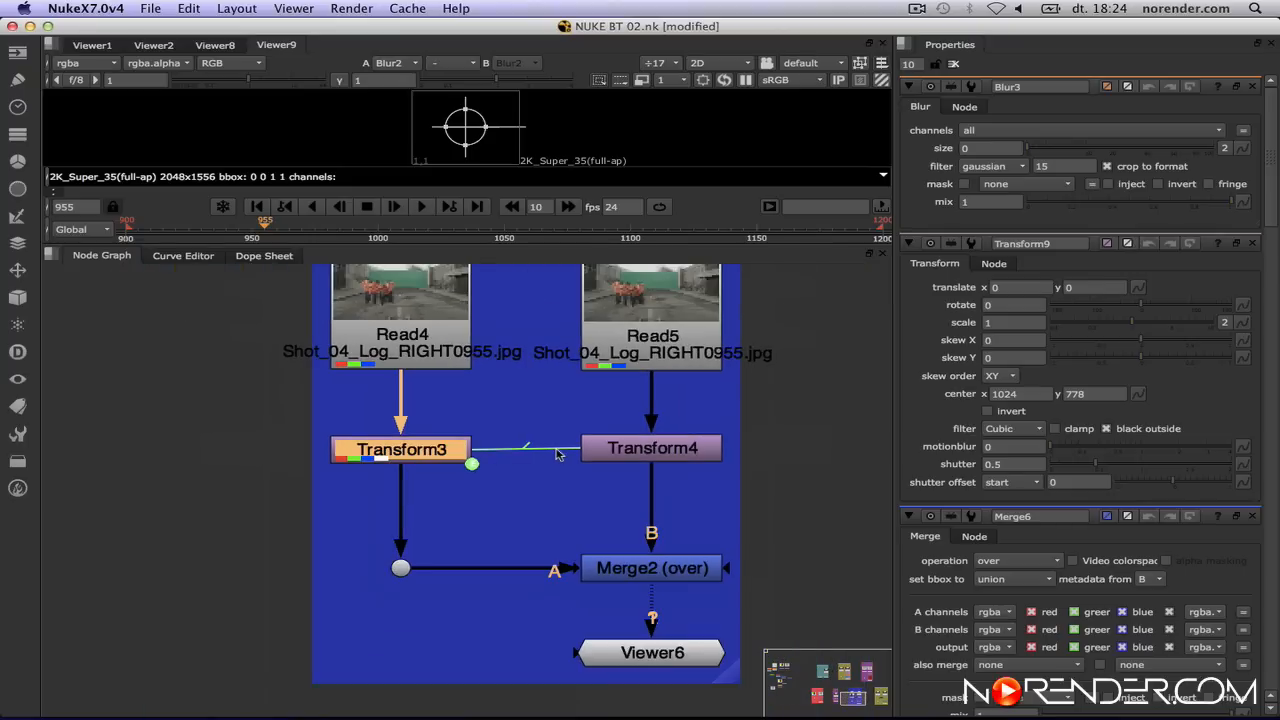
pyautogui.scroll(-3, 543, 432)
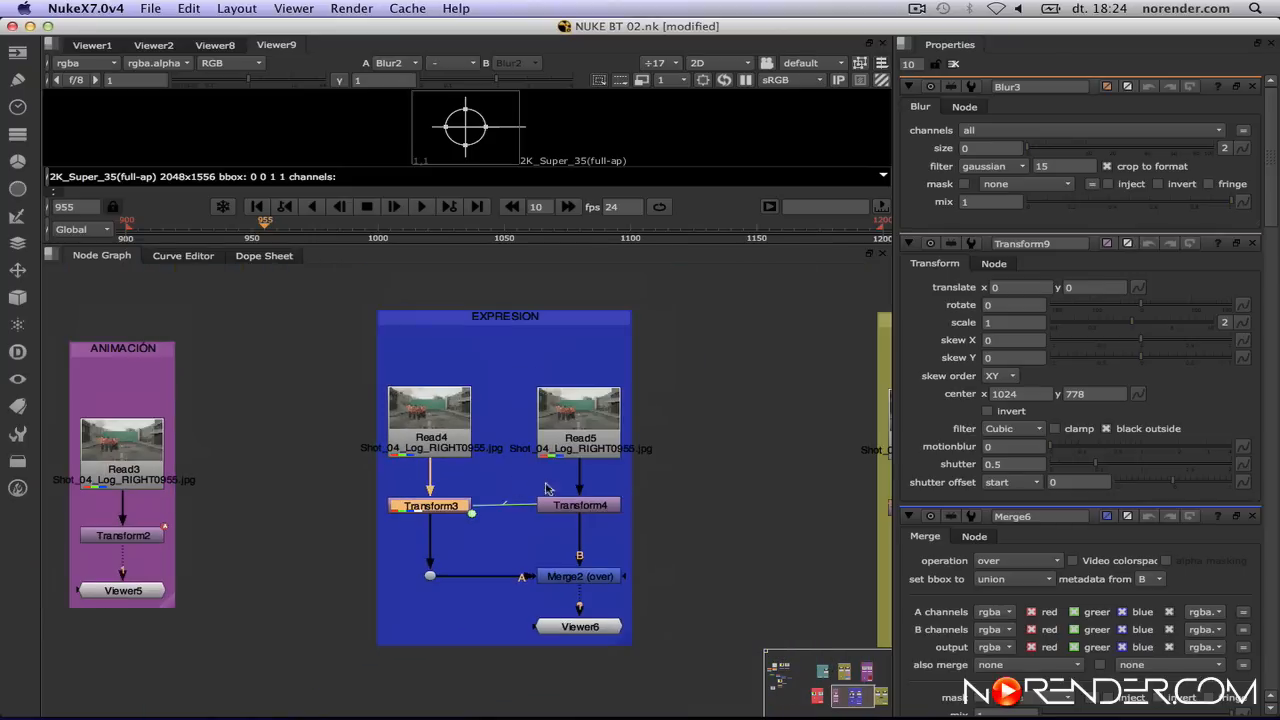
# Examine the clone indicators and the link between the two cloned Transform nodes in the CLONADO backdrop.
pyautogui.hscroll(5, 700, 484)
pyautogui.hscroll(5, 643, 481)
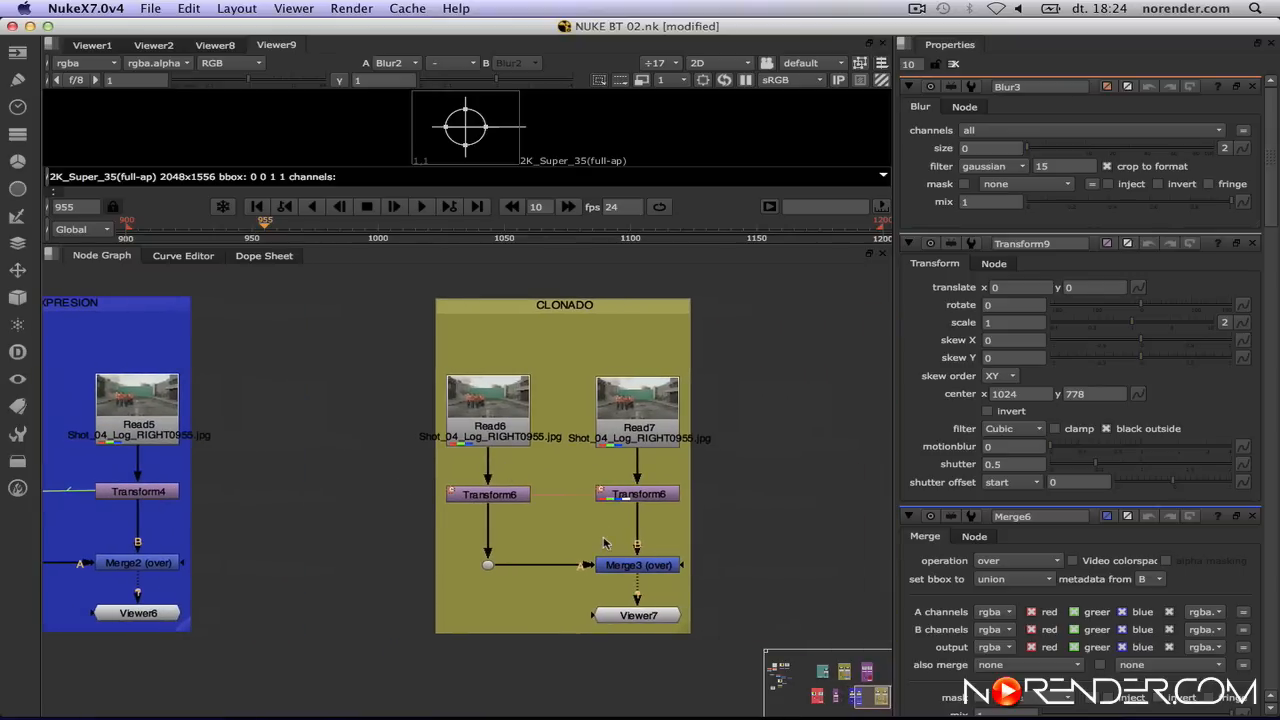
pyautogui.scroll(5, 603, 543)
pyautogui.scroll(3, 604, 541)
pyautogui.moveTo(600, 482); pyautogui.dragTo(631, 514, button='middle')
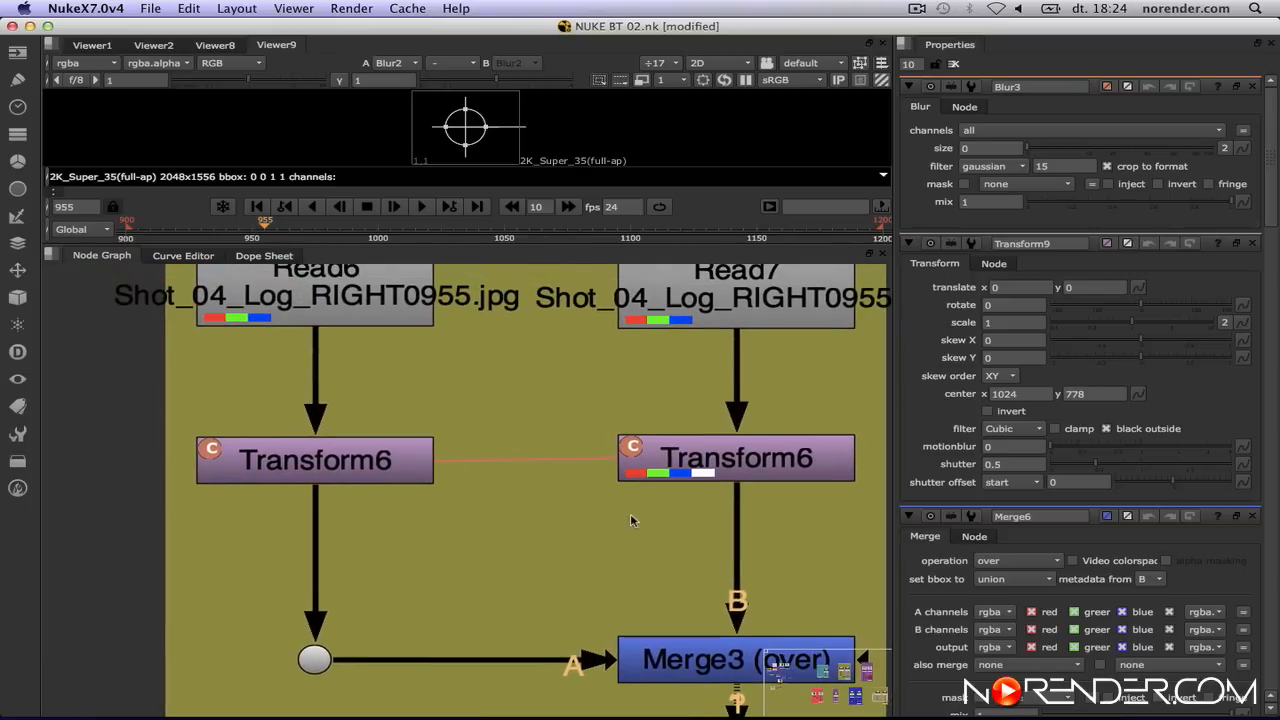
pyautogui.hscroll(2, 683, 462)
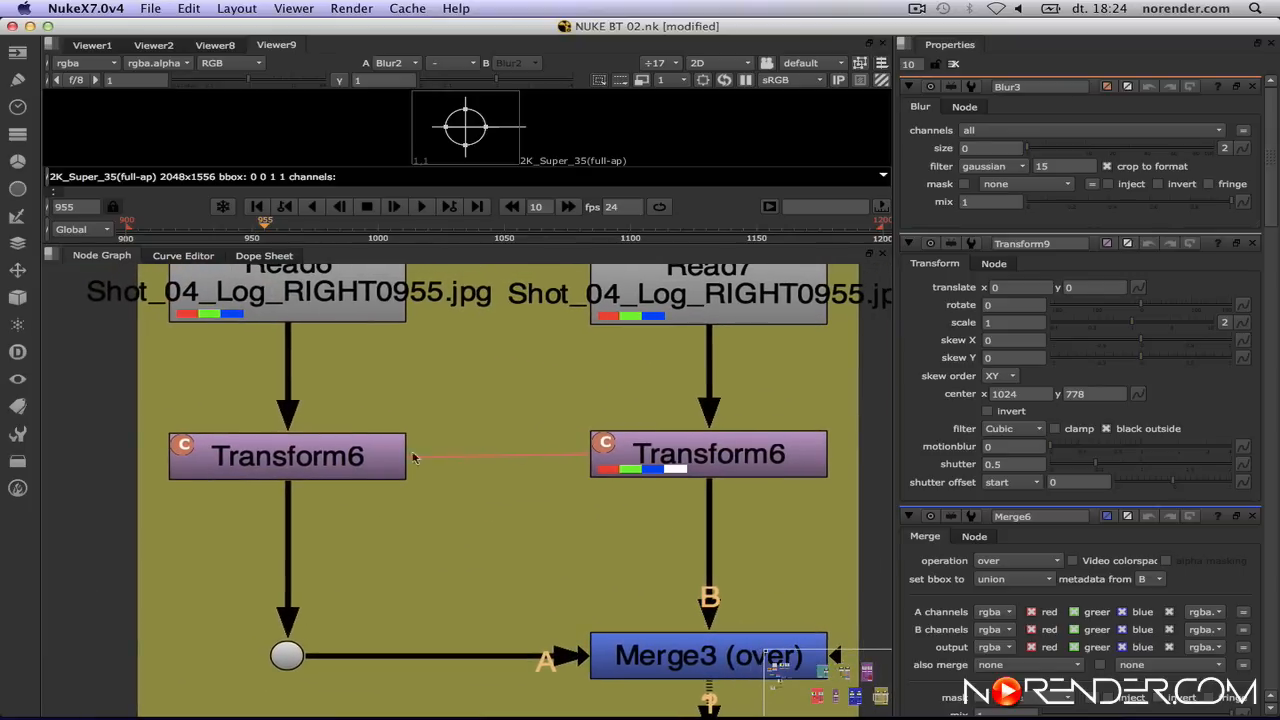
# Compare the two cloned Transform nodes in the CLONADO backdrop by selecting each one alternately.
pyautogui.click(307, 462)
pyautogui.click(726, 459)
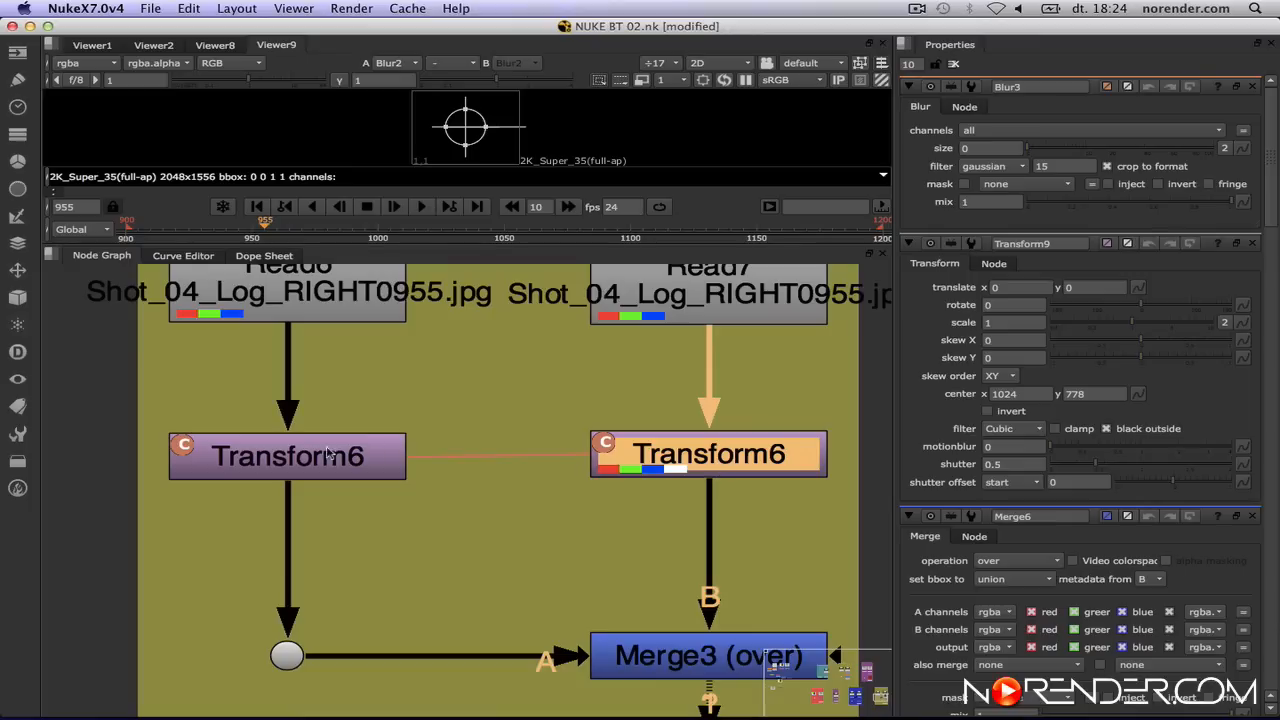
pyautogui.click(292, 466)
pyautogui.click(680, 460)
pyautogui.click(314, 469)
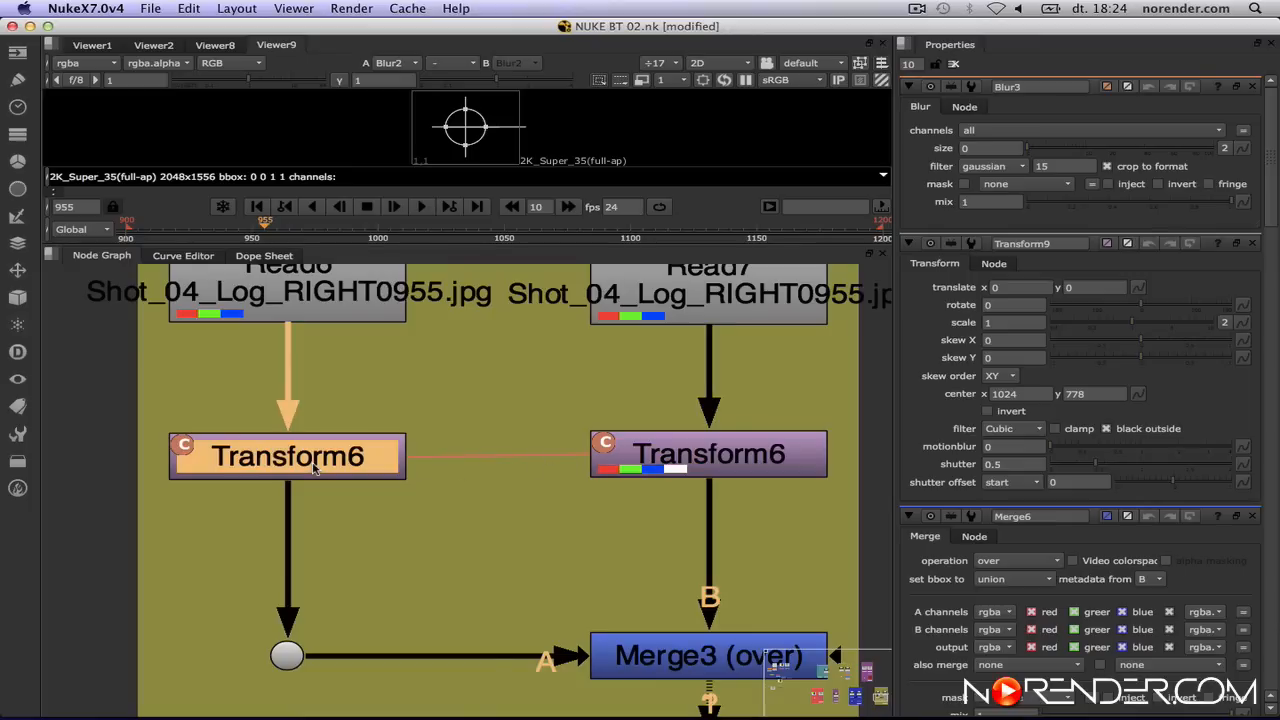
pyautogui.click(659, 462)
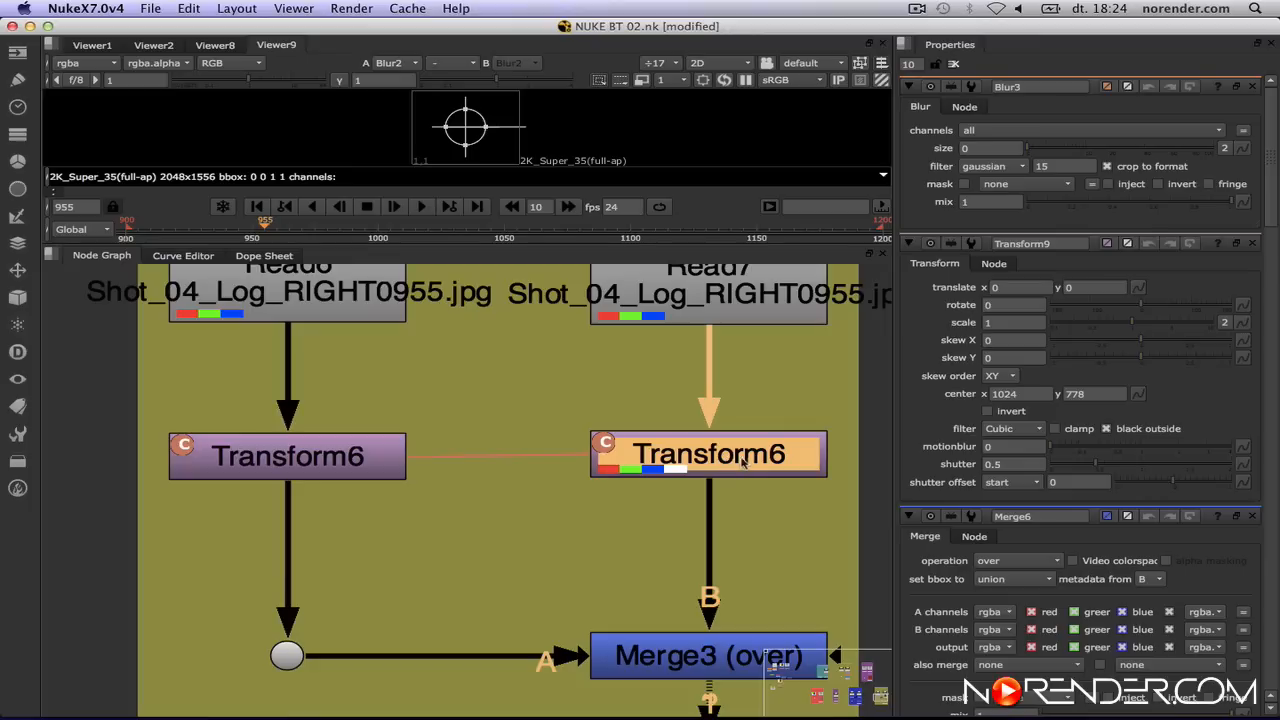
pyautogui.click(356, 460)
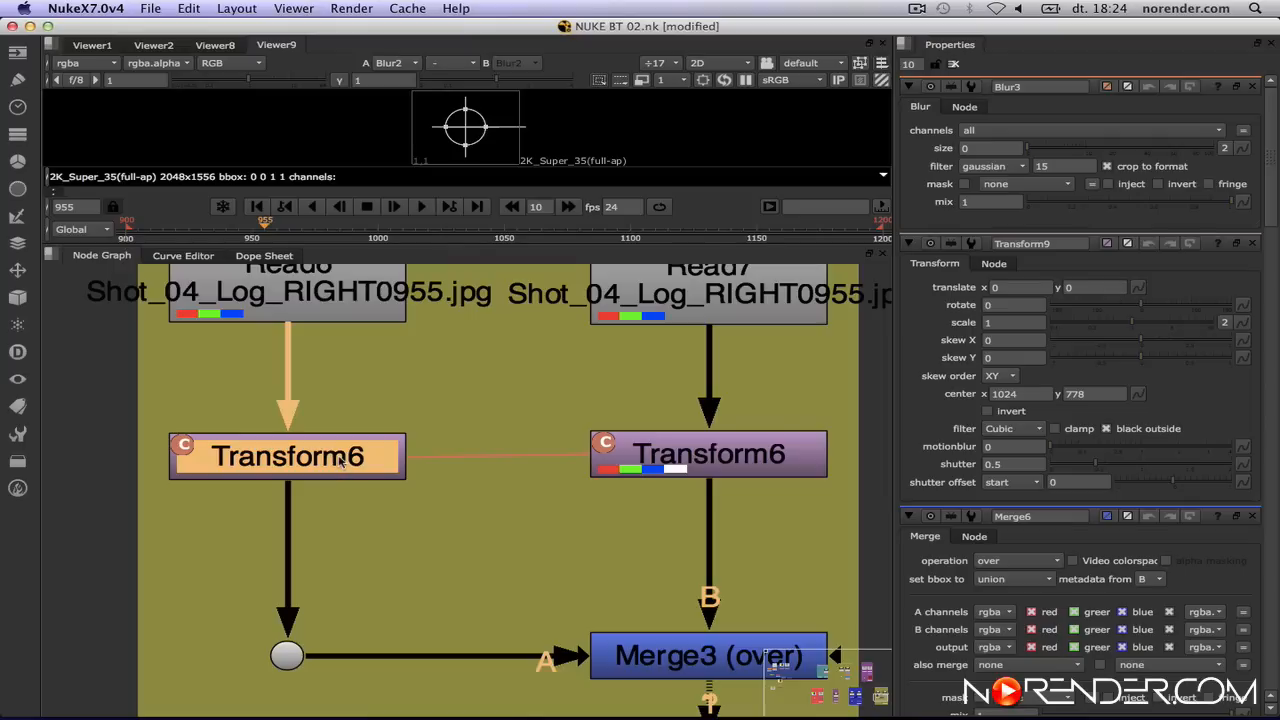
pyautogui.click(704, 459)
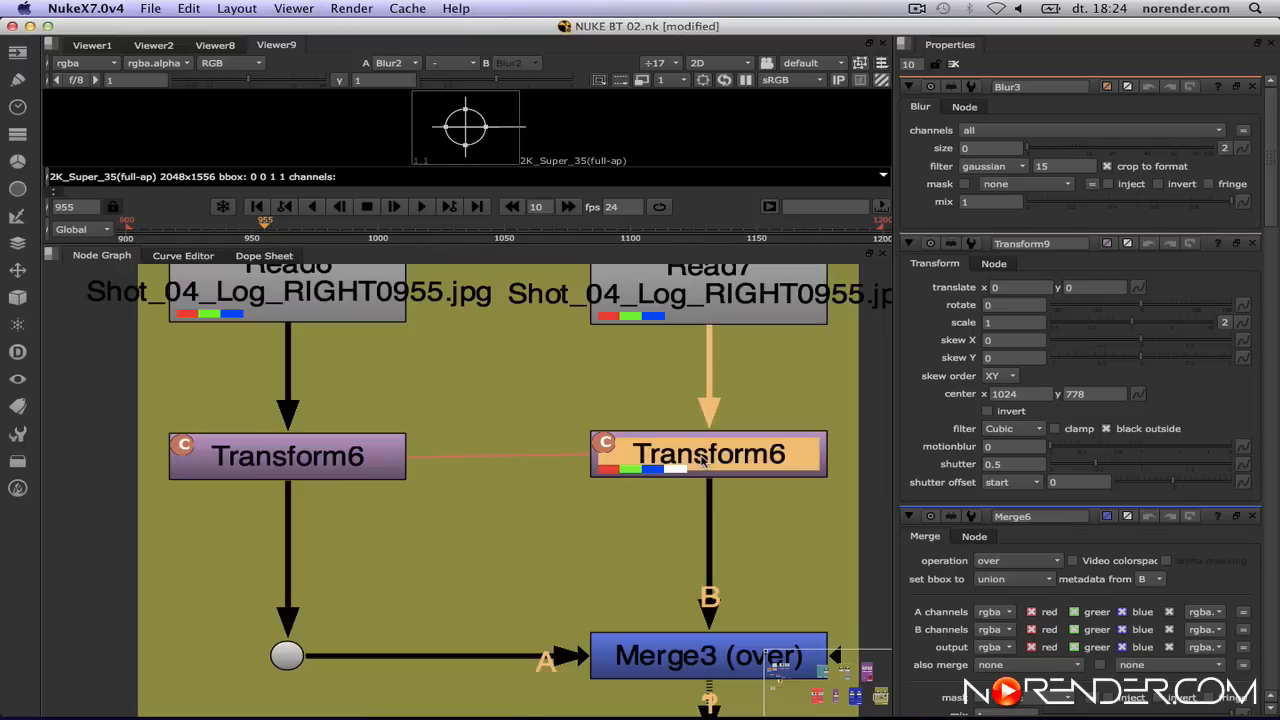
pyautogui.click(302, 466)
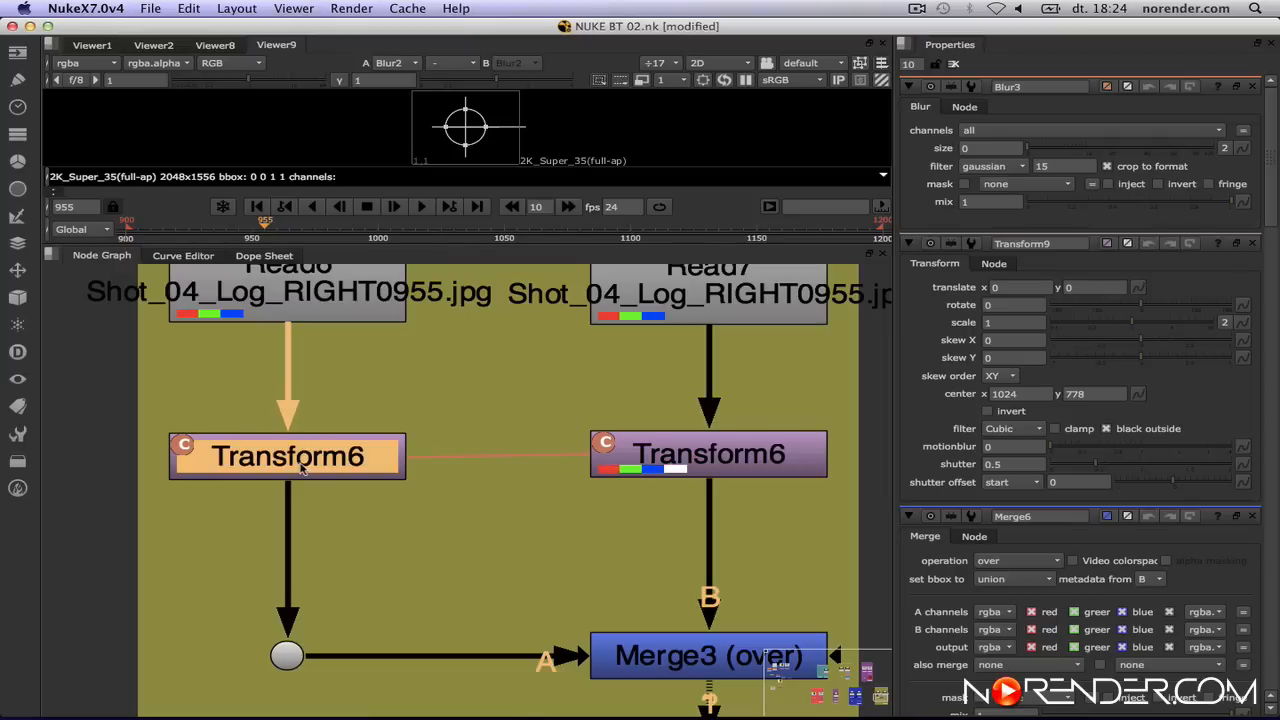
pyautogui.click(704, 459)
pyautogui.click(316, 468)
pyautogui.scroll(-5, 575, 468)
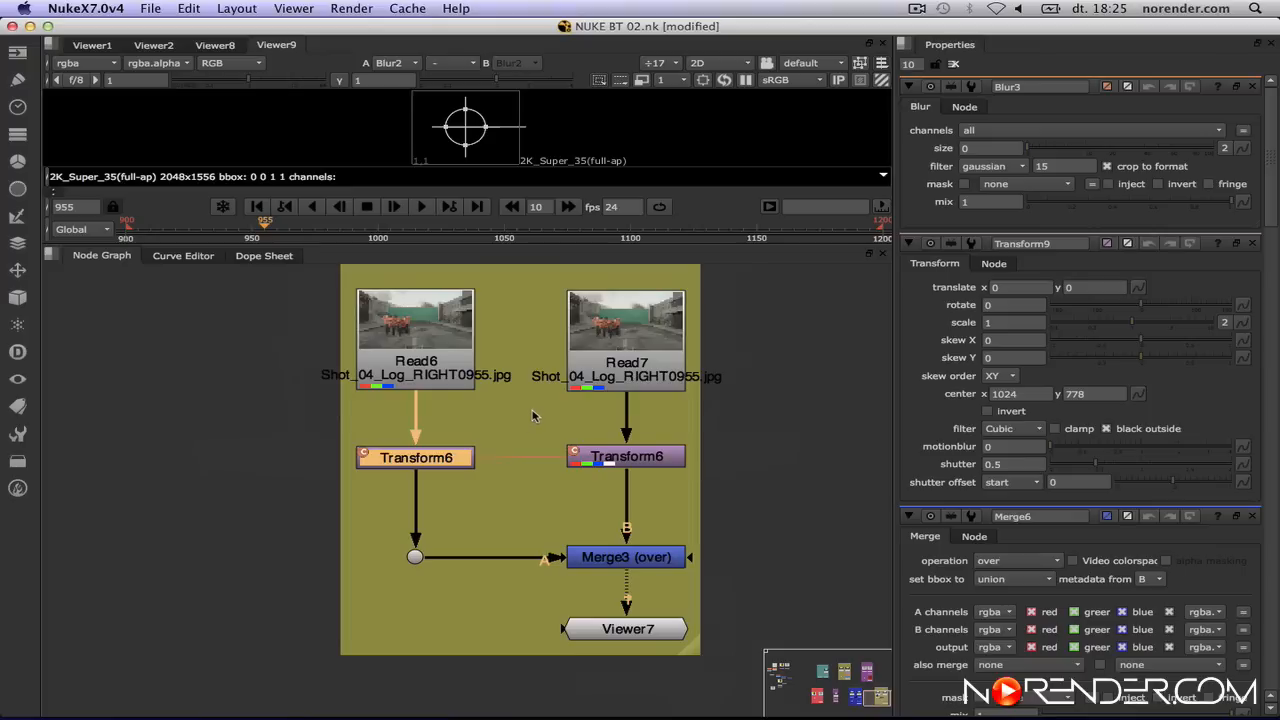
# Review the clone, expression, animation and mask indicators across the CLONADO, EXPRESION, ANIMACIÓN and MASCARA_INTERNA backdrops.
pyautogui.click(536, 418)
pyautogui.scroll(-2, 536, 424)
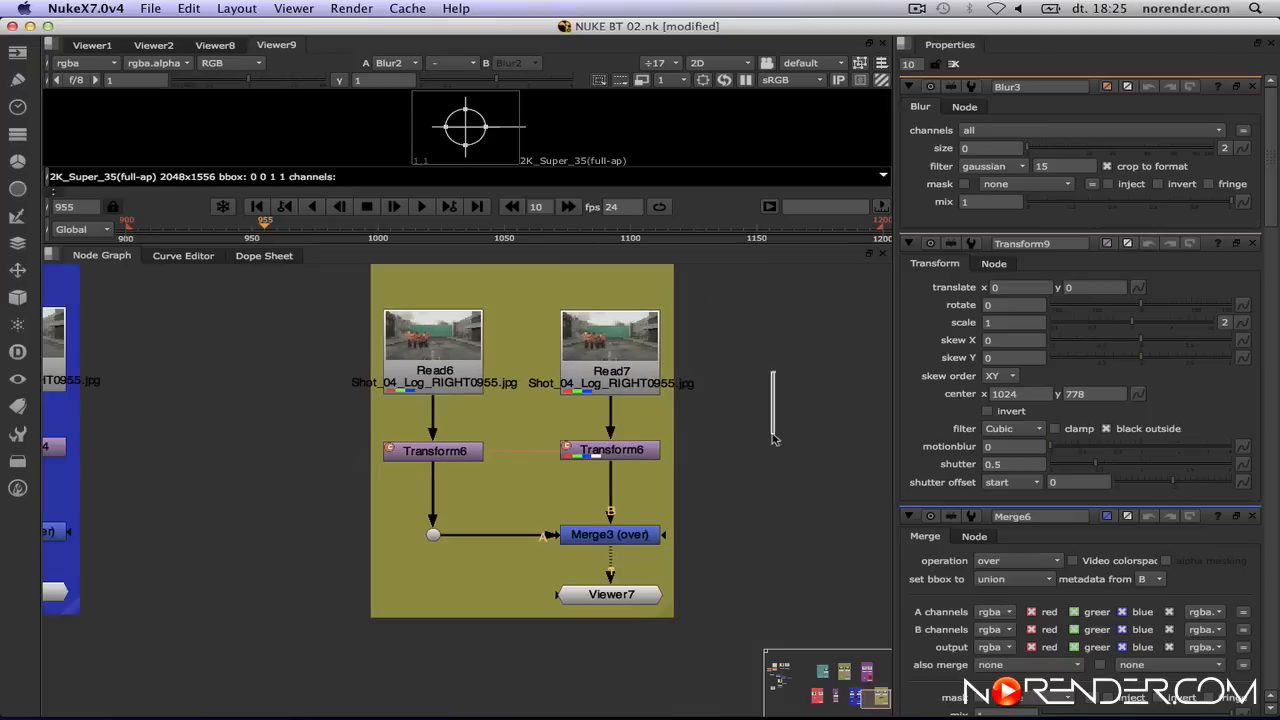
pyautogui.moveTo(785, 380); pyautogui.dragTo(799, 445, button='middle')
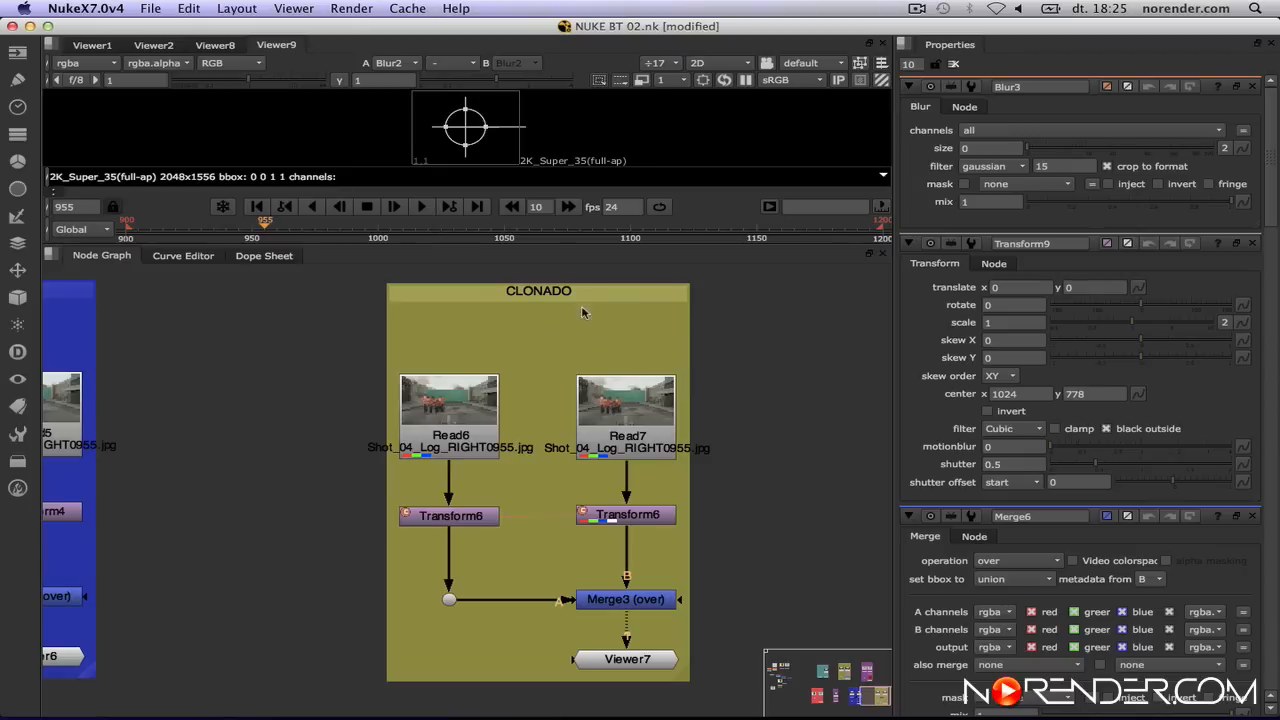
pyautogui.moveTo(292, 472); pyautogui.dragTo(826, 472, button='middle')
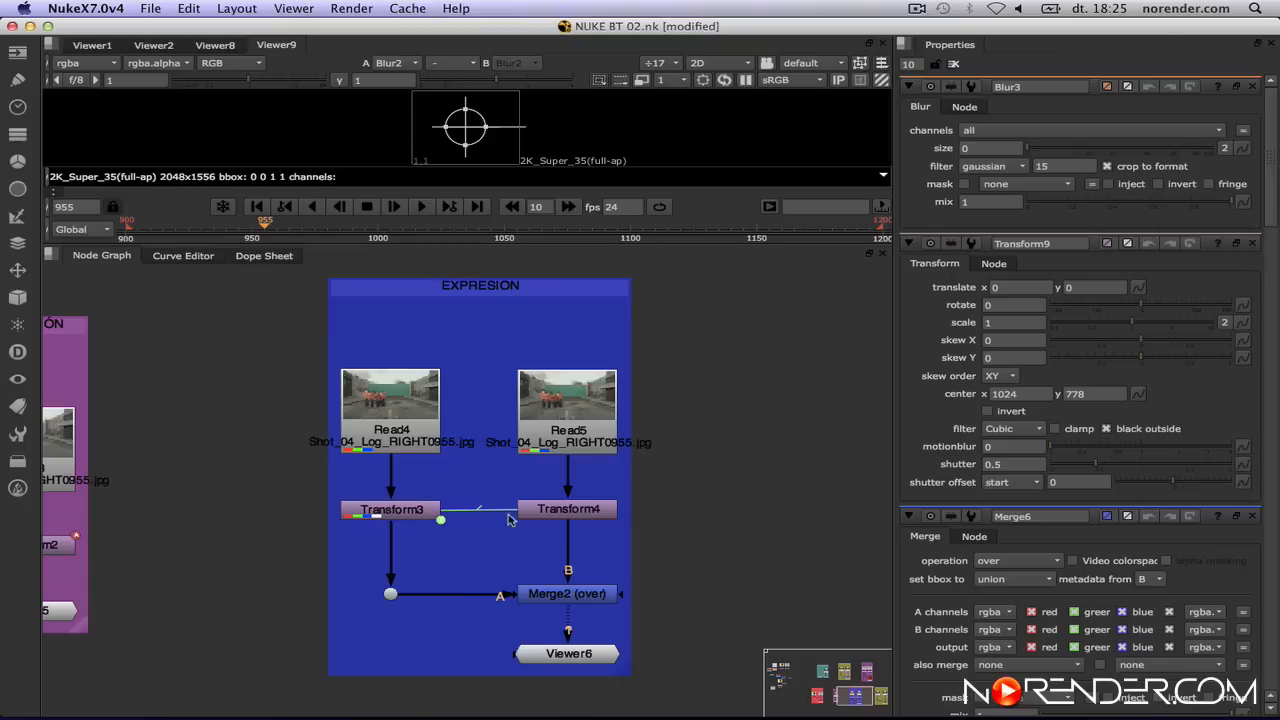
pyautogui.moveTo(259, 486); pyautogui.dragTo(655, 487, button='middle')
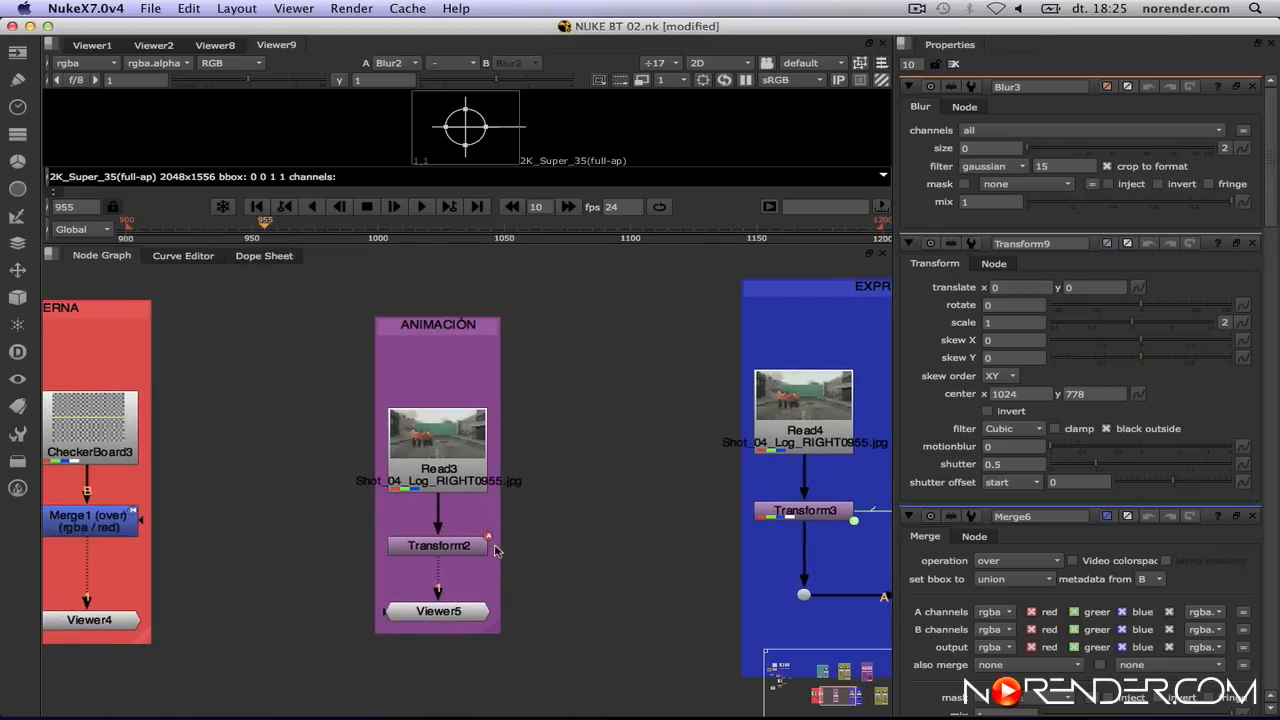
pyautogui.moveTo(274, 528); pyautogui.dragTo(640, 535, button='middle')
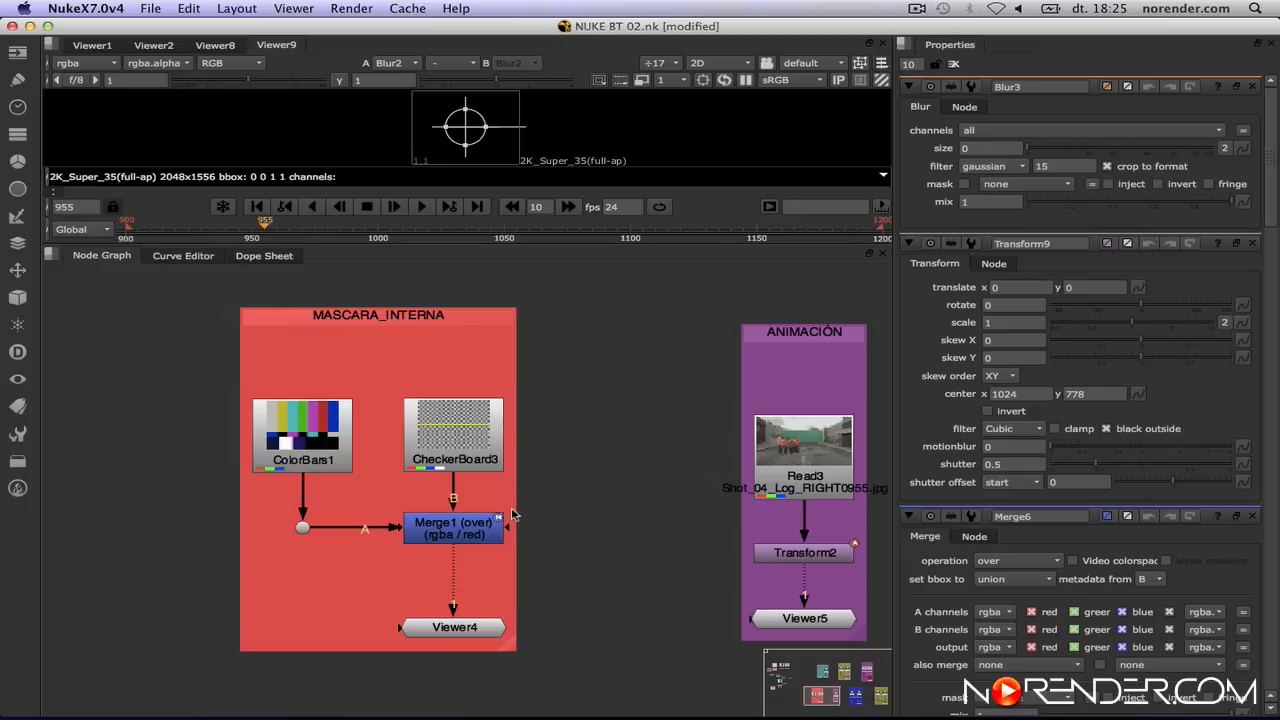
# Disable the Transform1 node below Read8 in the EJEMPLO_NODOS_2D backdrop.
pyautogui.scroll(10, 646, 551)
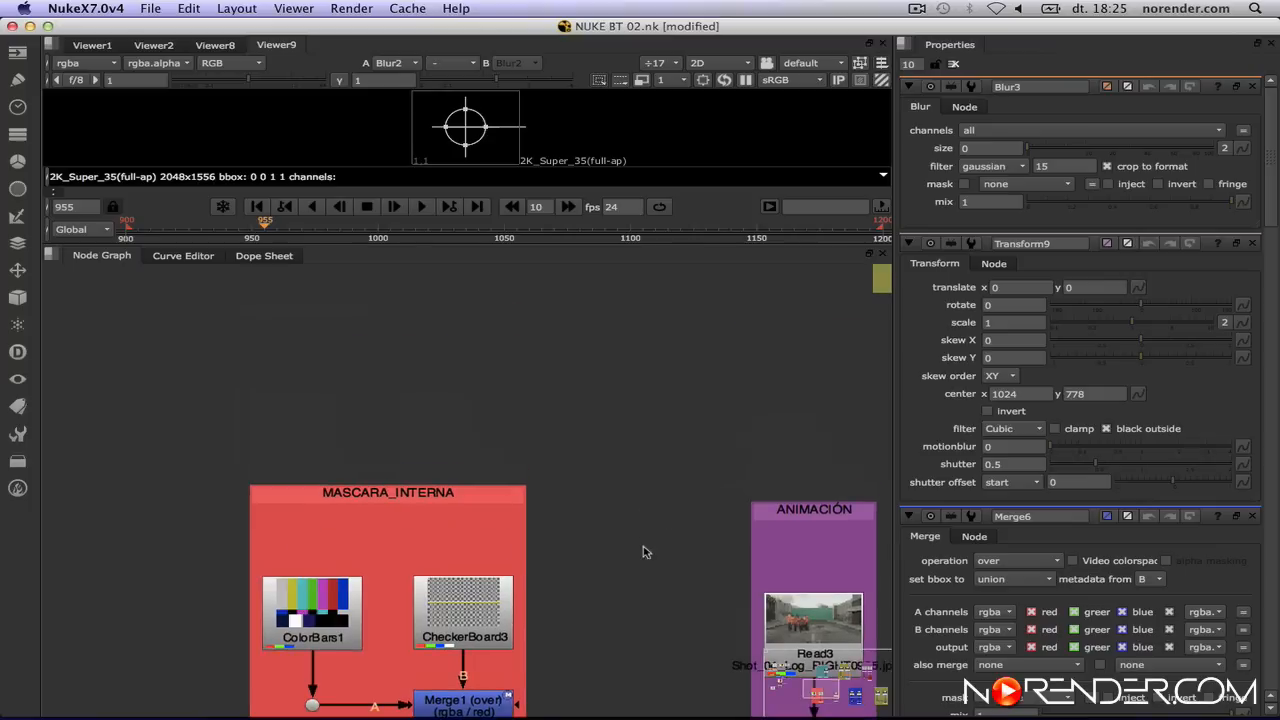
pyautogui.hscroll(10, 674, 471)
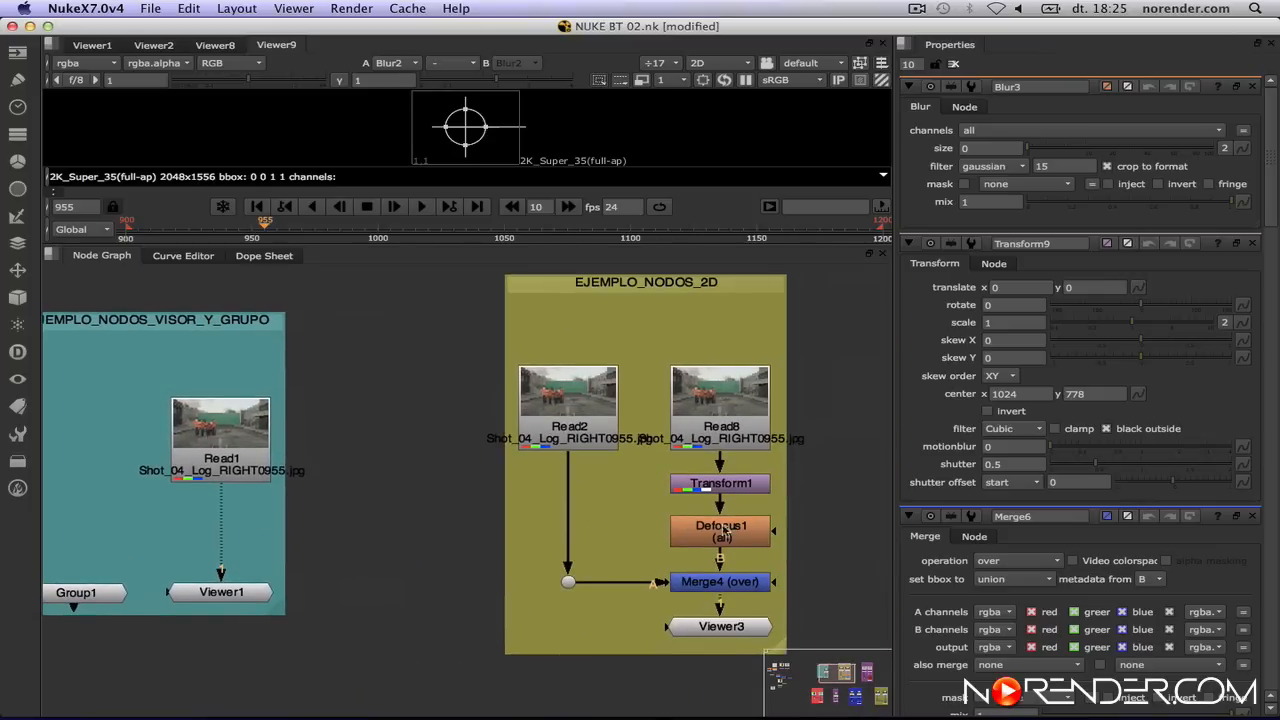
pyautogui.scroll(2, 592, 517)
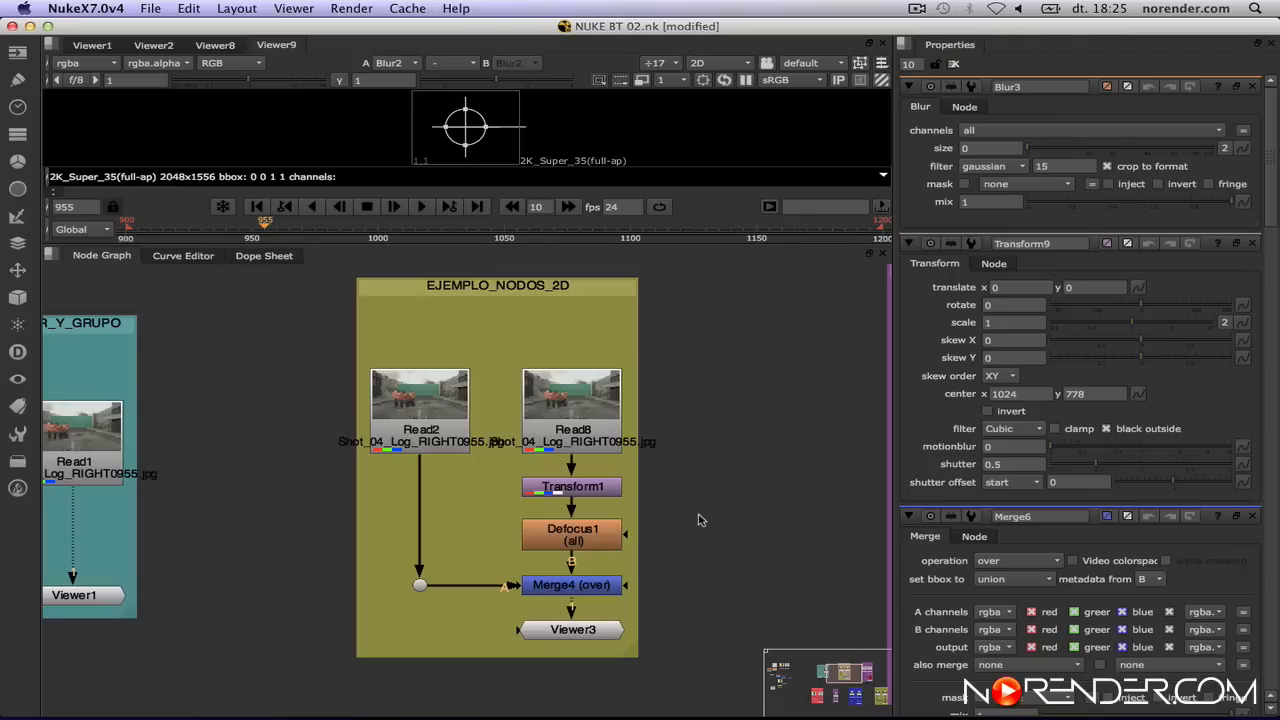
pyautogui.click(574, 488)
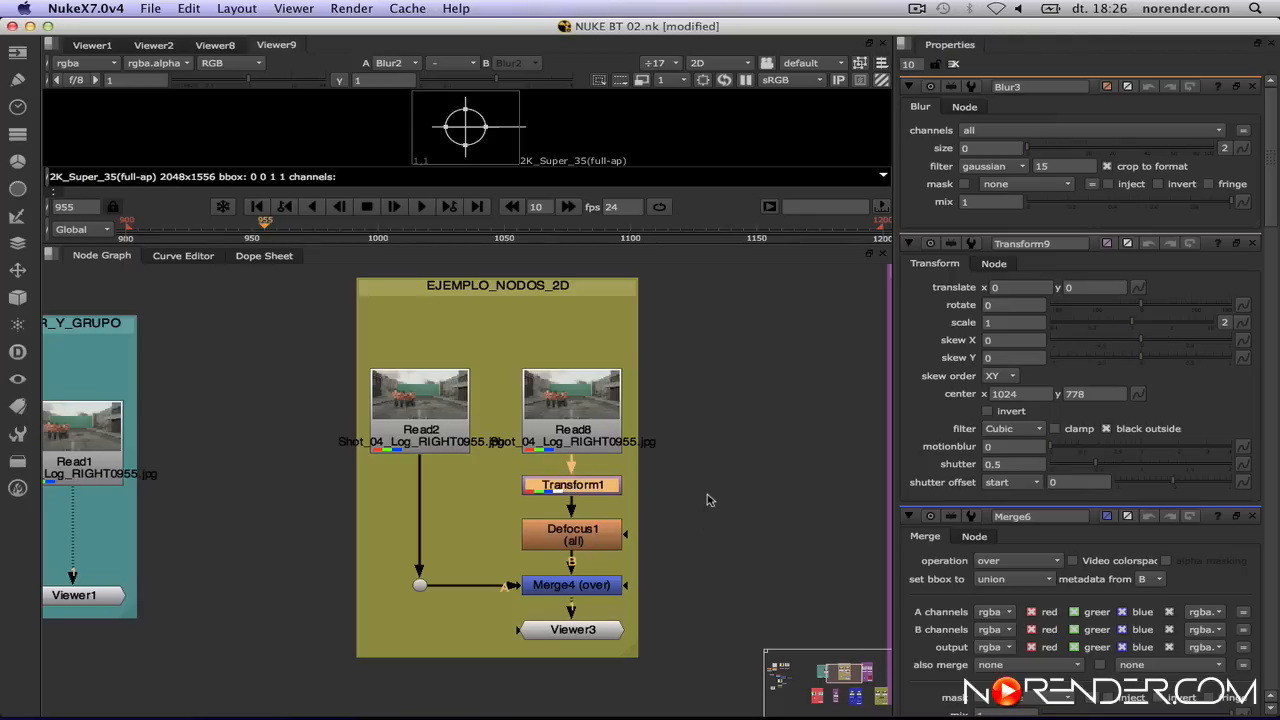
pyautogui.press('d')
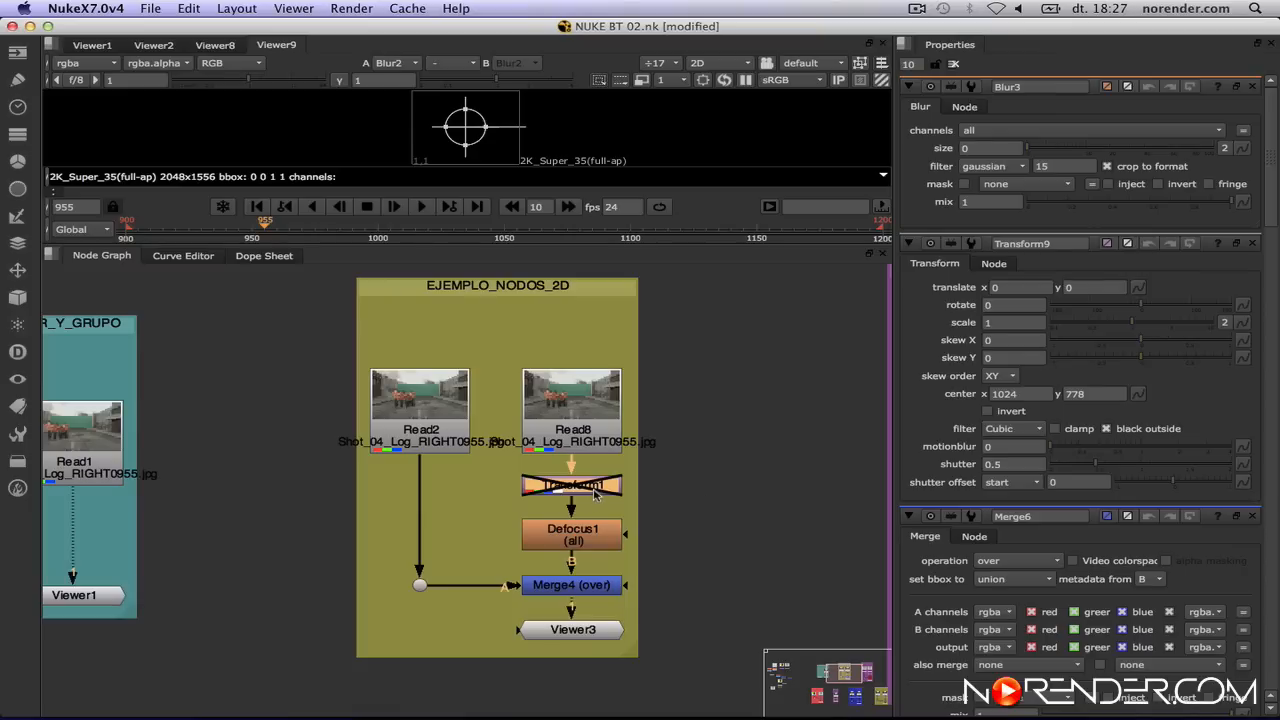
# Move the Read8, Transform1 and Defocus1 nodes slightly upward to respace the branch in the EJEMPLO_NODOS_2D backdrop.
pyautogui.moveTo(578, 418); pyautogui.dragTo(578, 393)
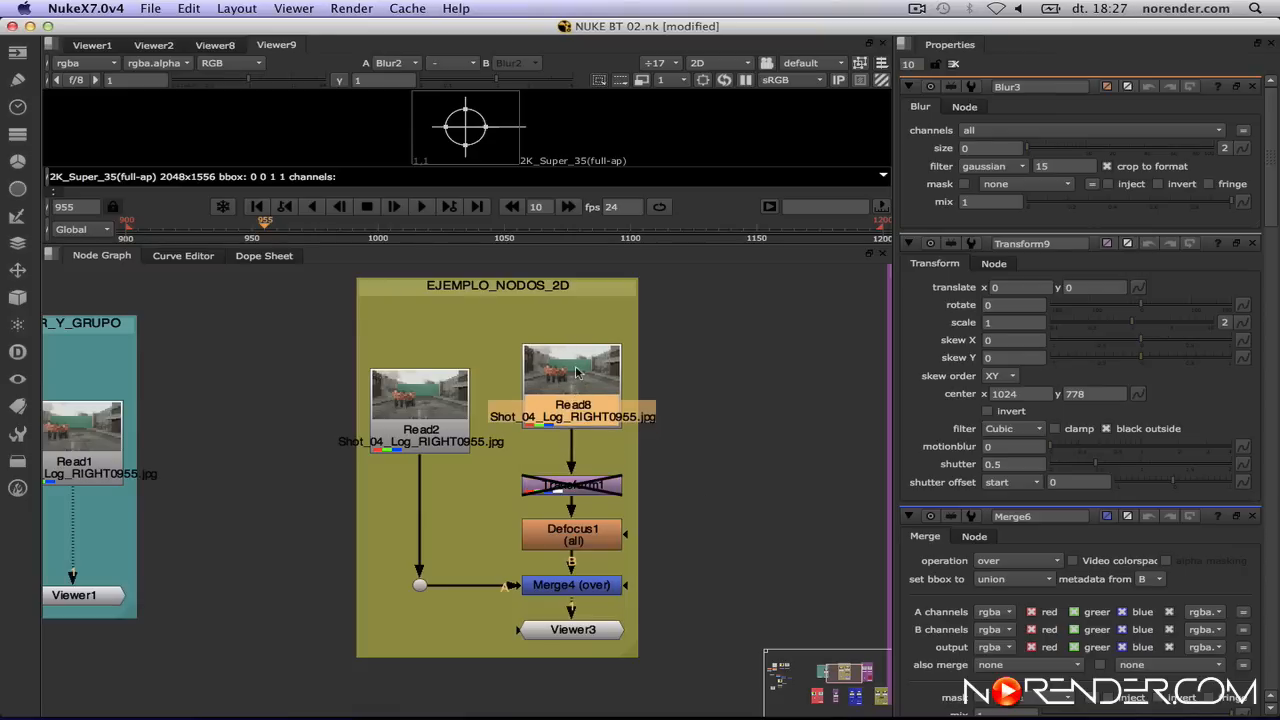
pyautogui.click(585, 488)
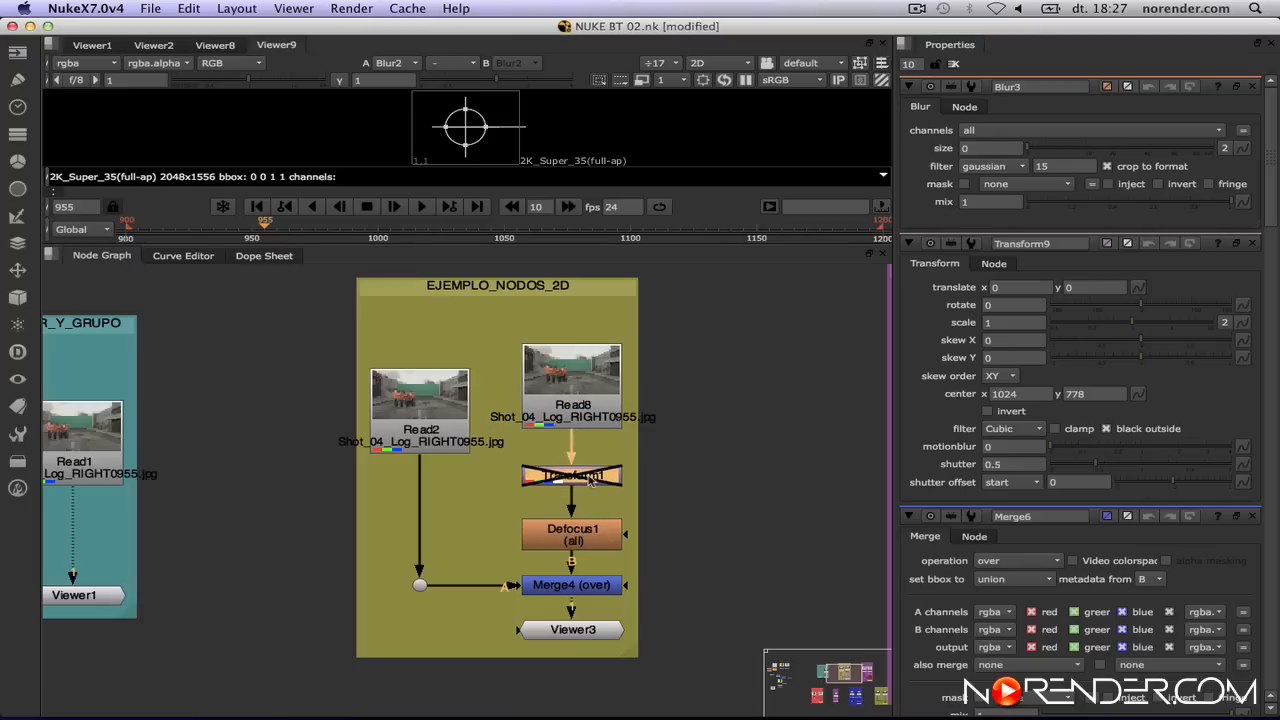
pyautogui.click(596, 543)
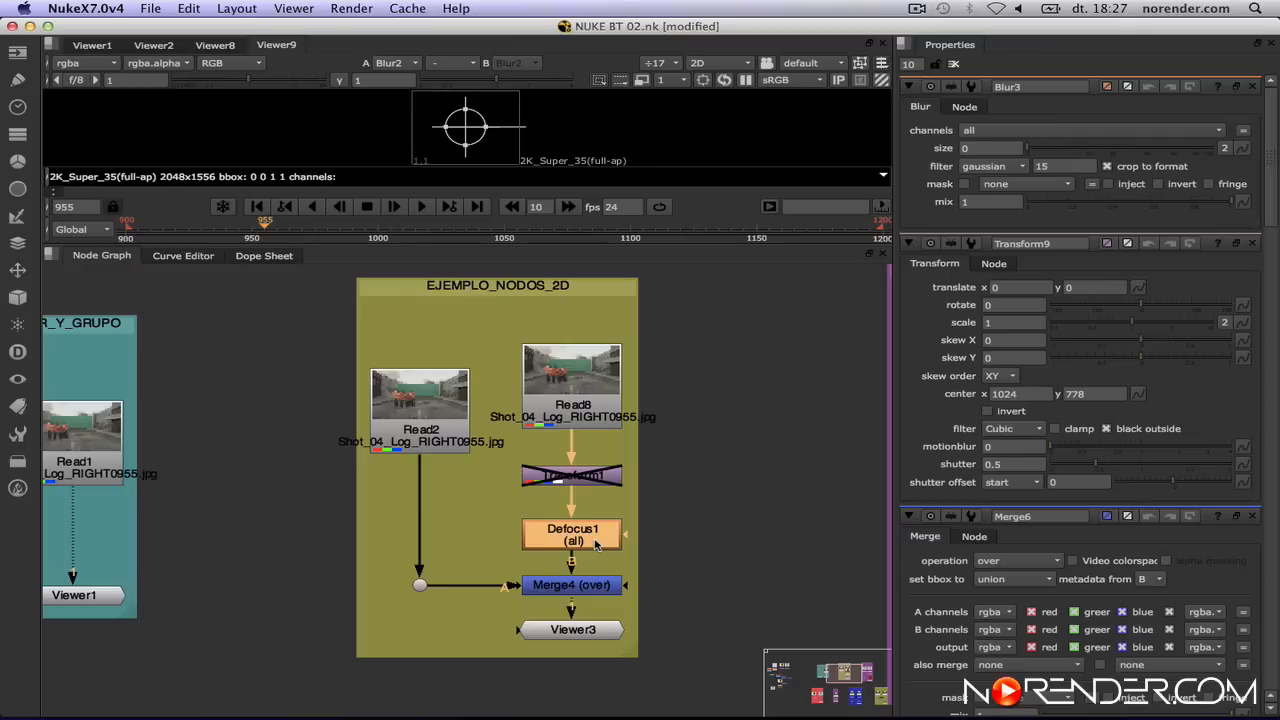
pyautogui.moveTo(596, 543); pyautogui.dragTo(600, 532)
# Disable the Defocus1 node, and re-enable it together with the Transform1 node above it.
pyautogui.press('d')
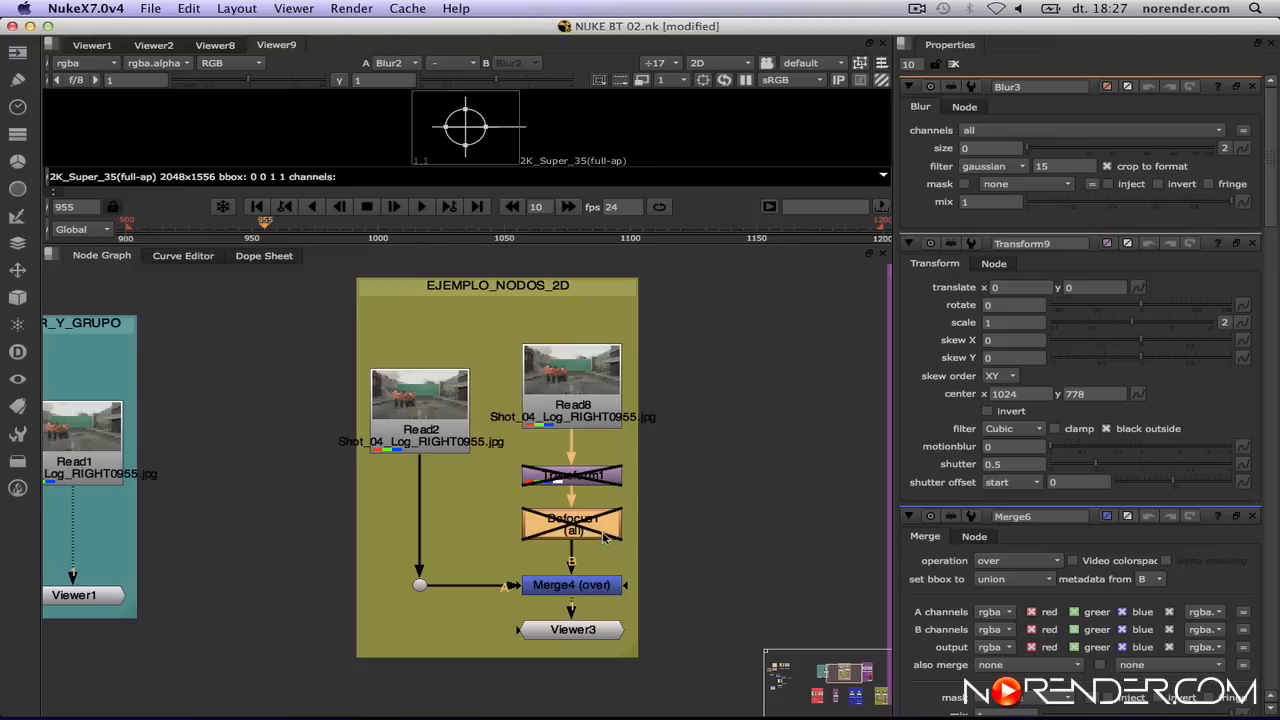
pyautogui.click(604, 479)
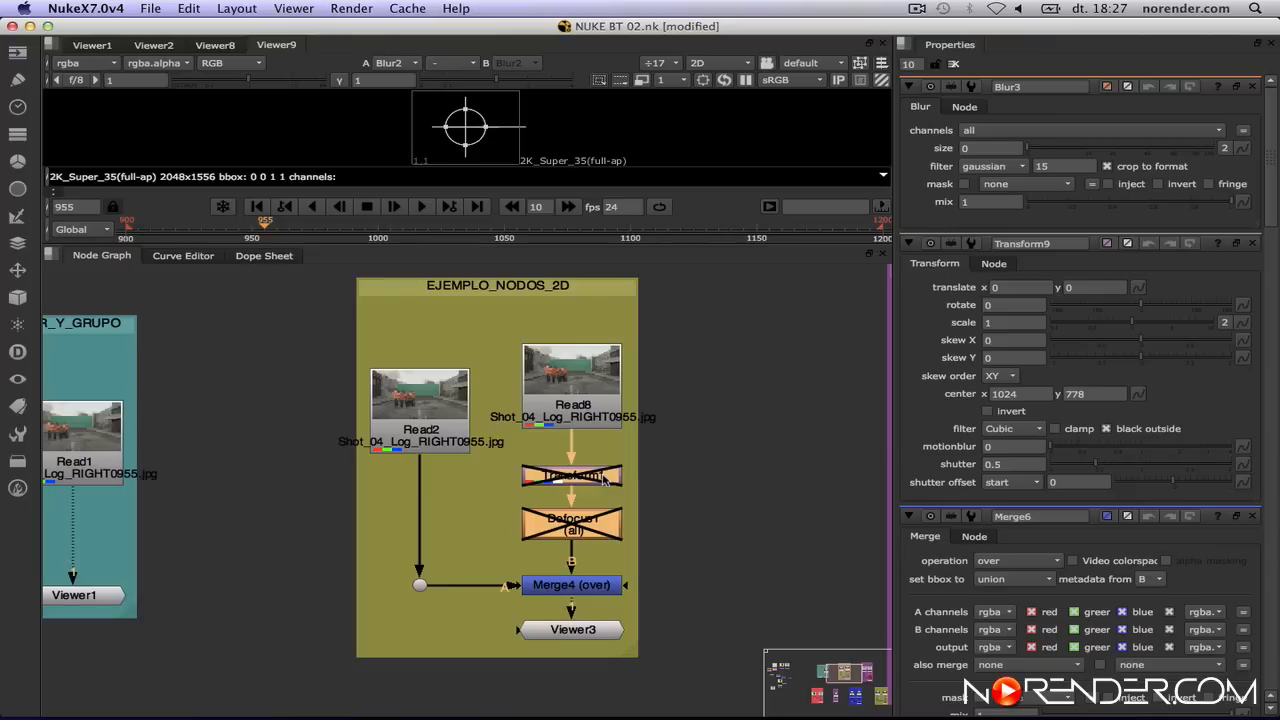
pyautogui.press('d')
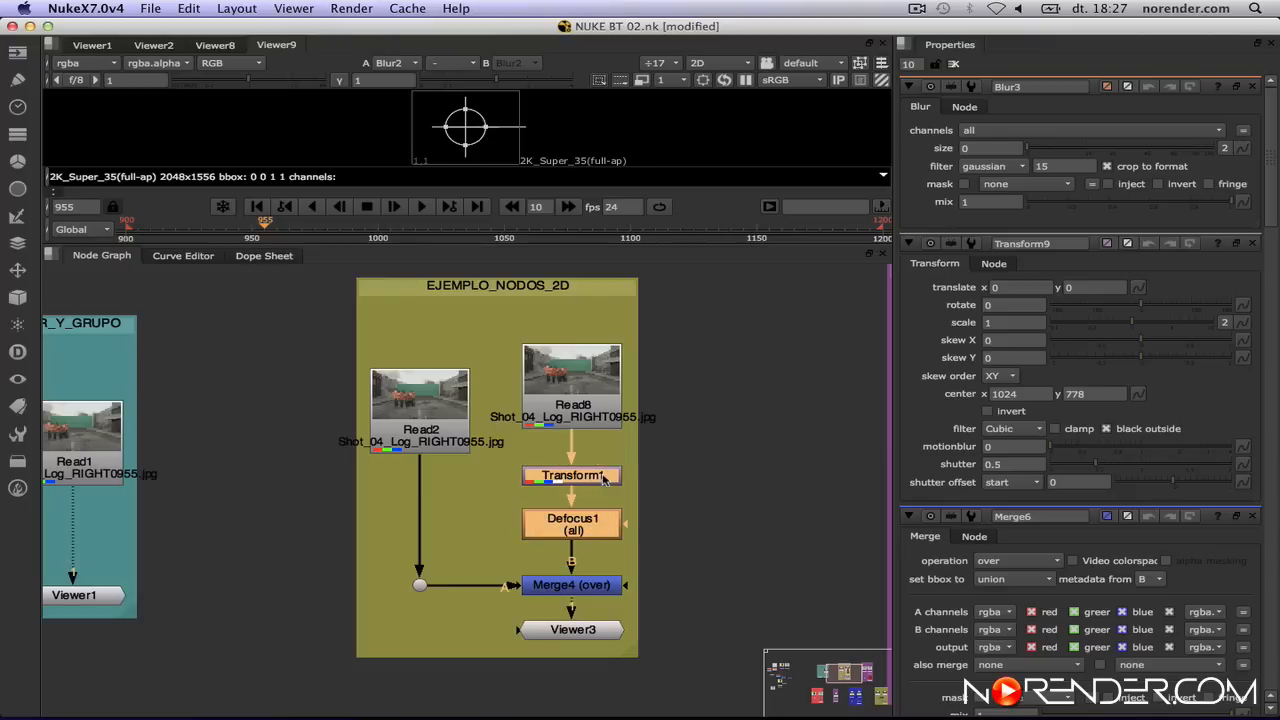
# Maximize the node graph and frame all the example backdrops for an overview.
pyautogui.scroll(-5, 780, 514)
pyautogui.press('space')
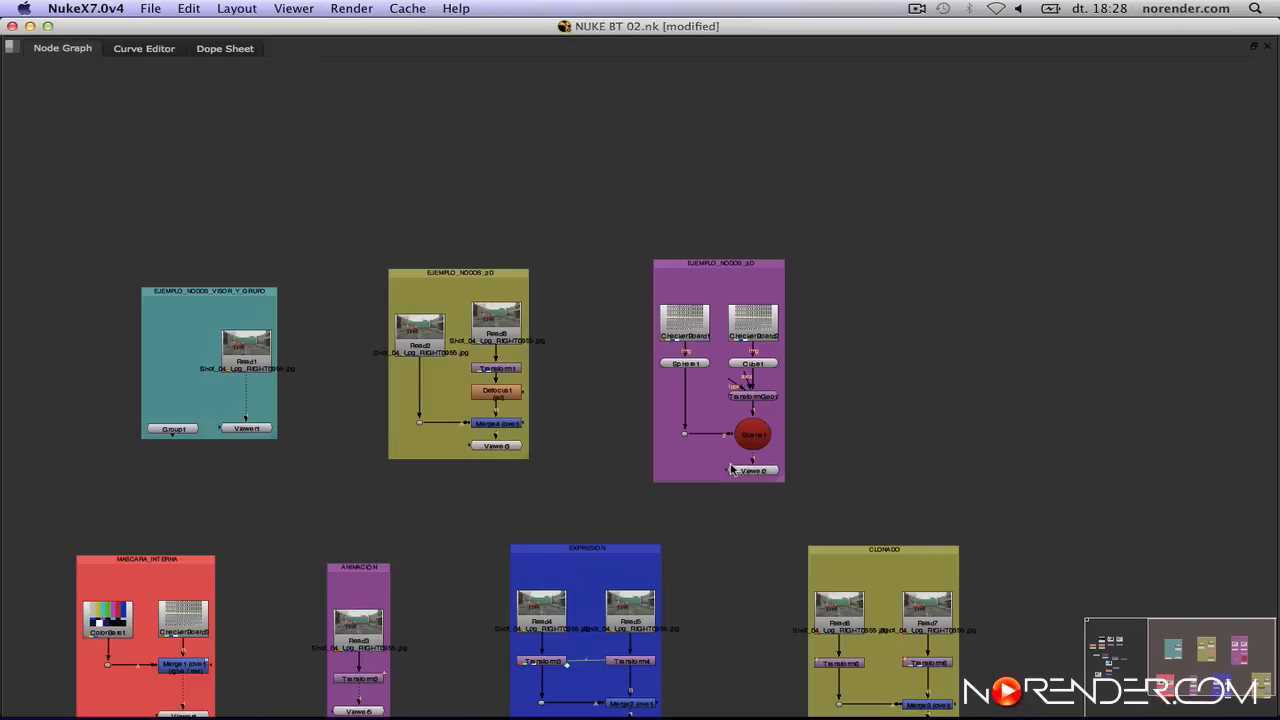
pyautogui.moveTo(648, 460); pyautogui.dragTo(800, 377, button='middle')
pyautogui.scroll(2, 749, 371)
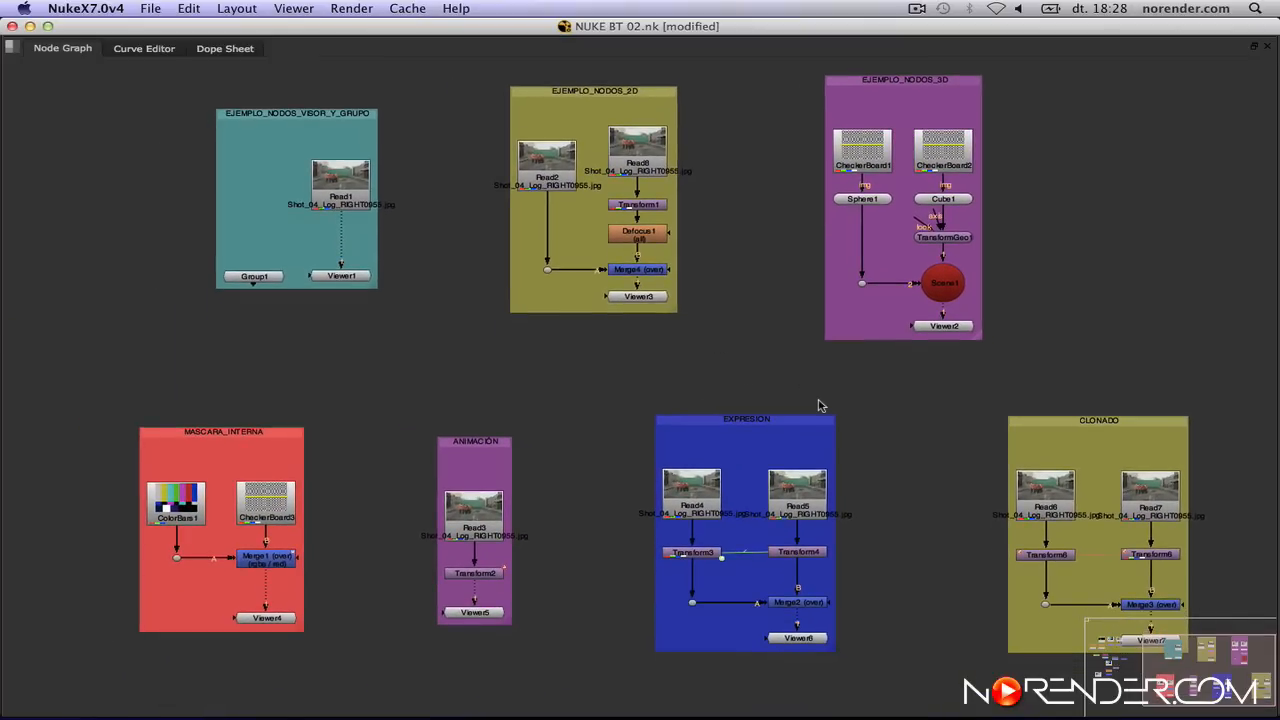